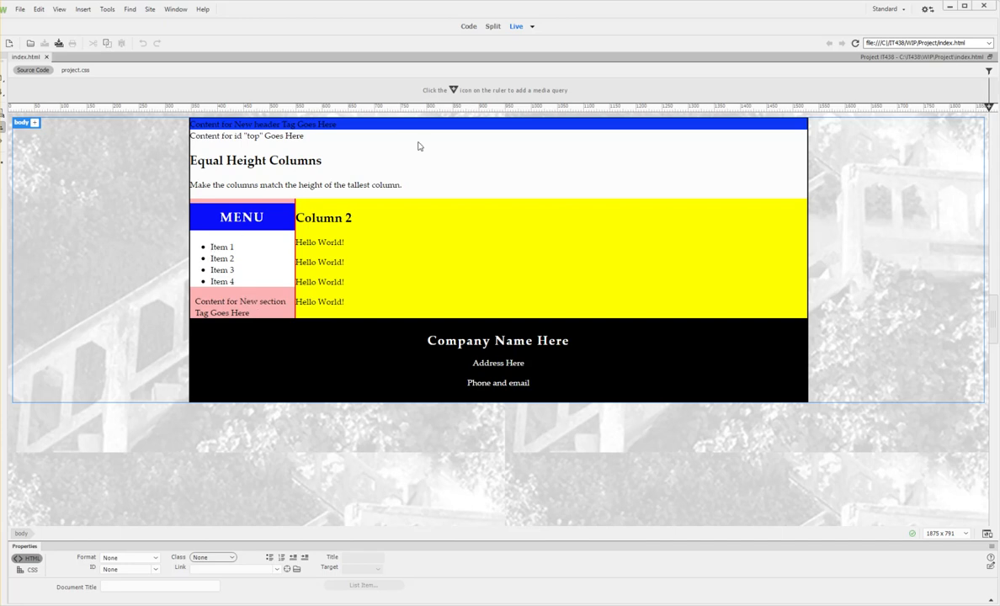
Change the ID of the section below the left menu to left-bottom in the HTML source and check it in Live view.
left_click(468, 28)
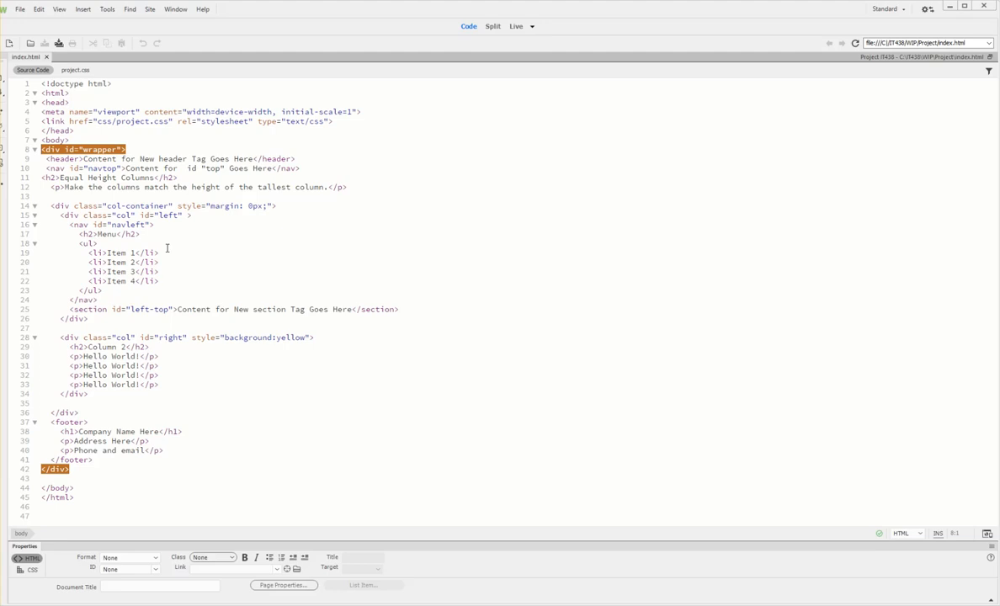
left_click(156, 309)
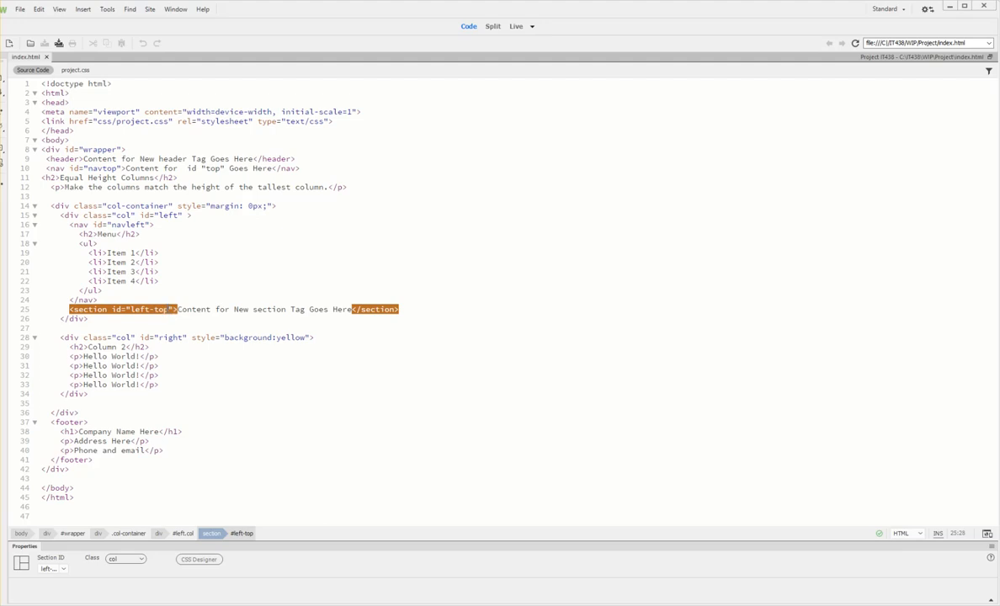
key("BackSpace")
key("BackSpace")
key("BackSpace")
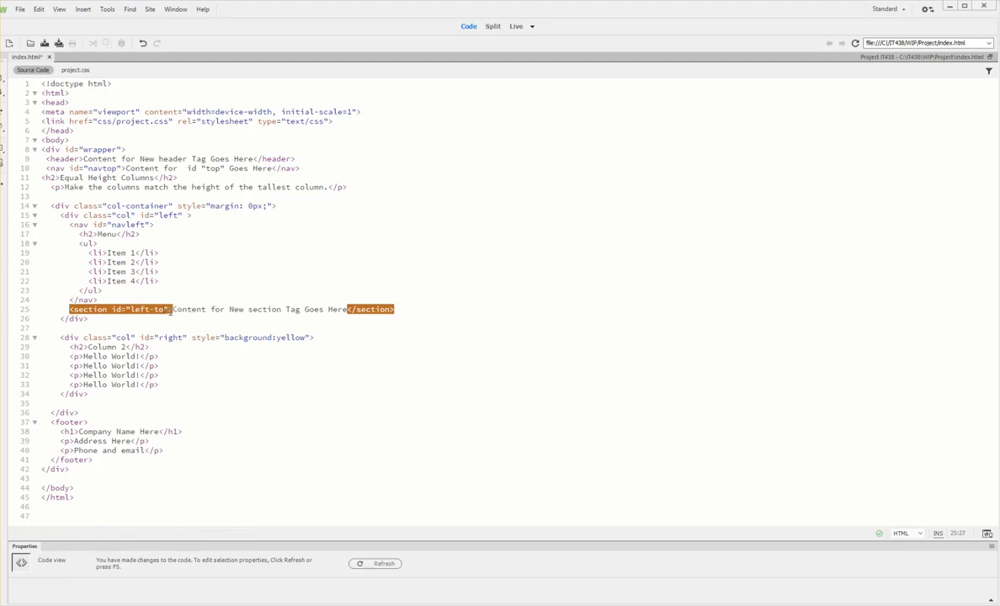
type("b")
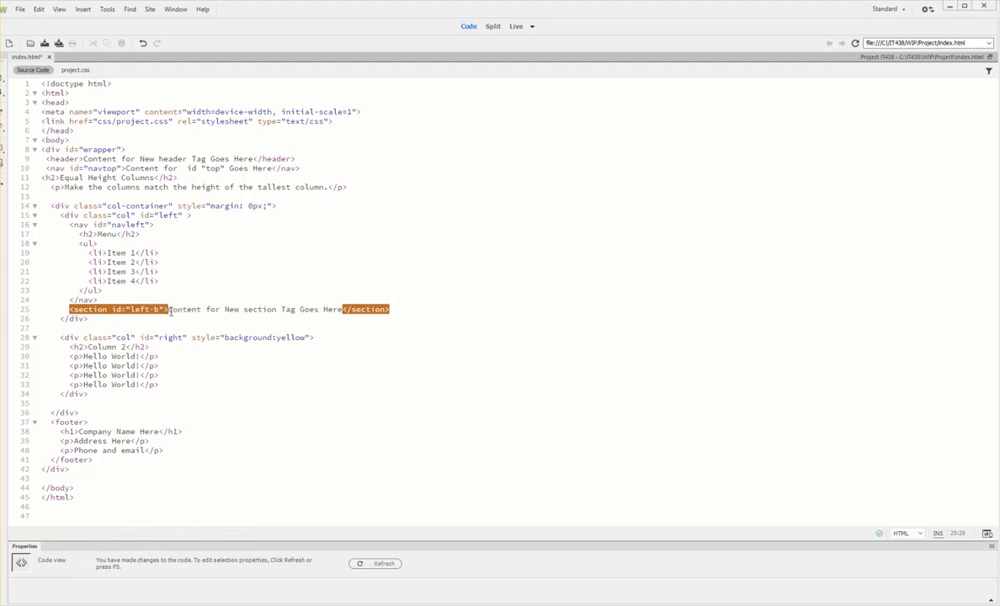
type("ottom")
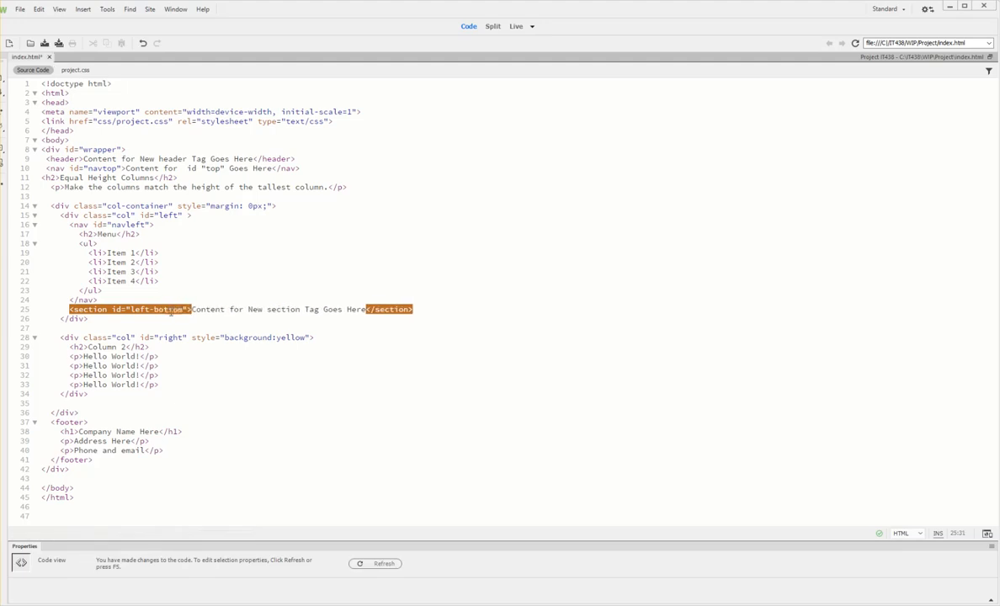
left_click(516, 26)
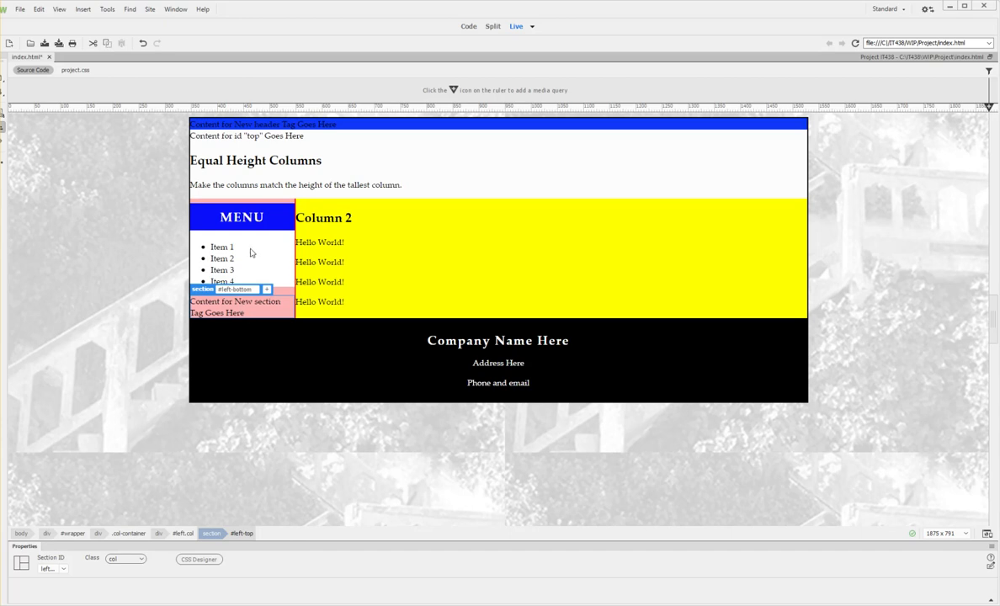
left_click(466, 28)
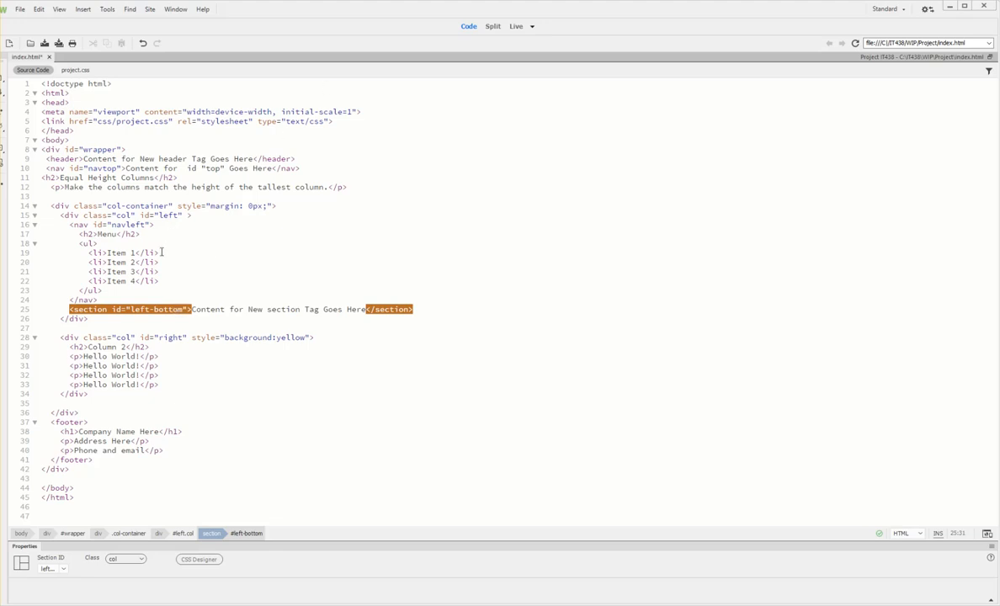
In Design view, replace the left-bottom placeholder text with three paragraphs: "This is a header 2", "This is a header 3" and "This is a paragraph".
left_click(516, 28)
left_click(532, 27)
left_click(552, 52)
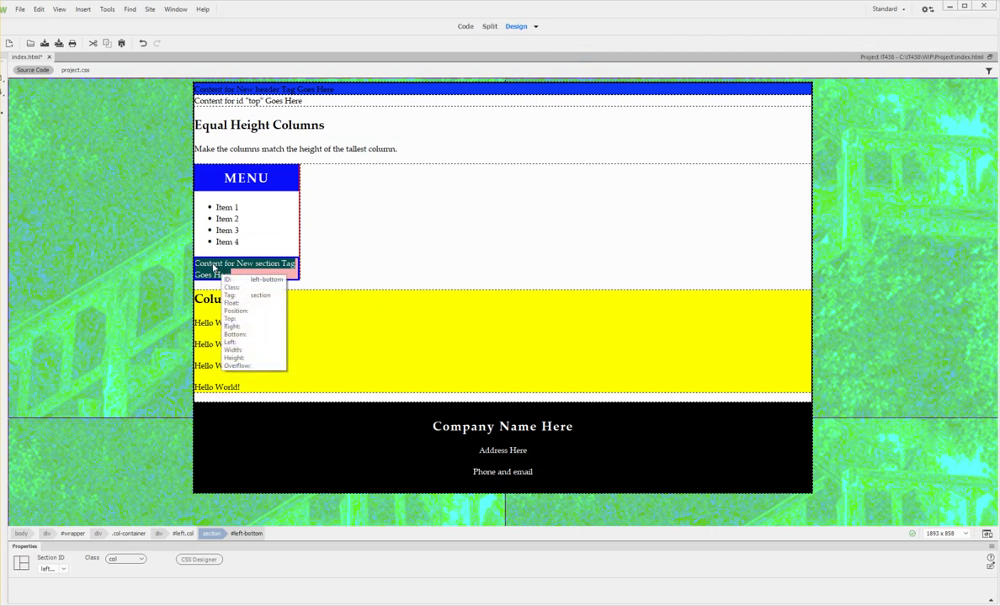
left_click(213, 268)
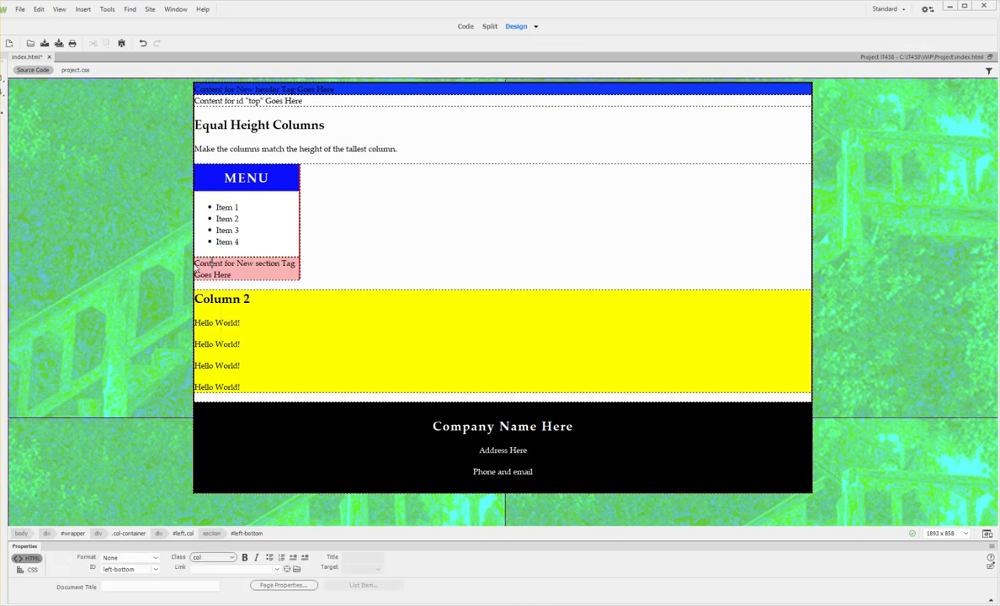
left_click_drag(203, 264, 232, 274)
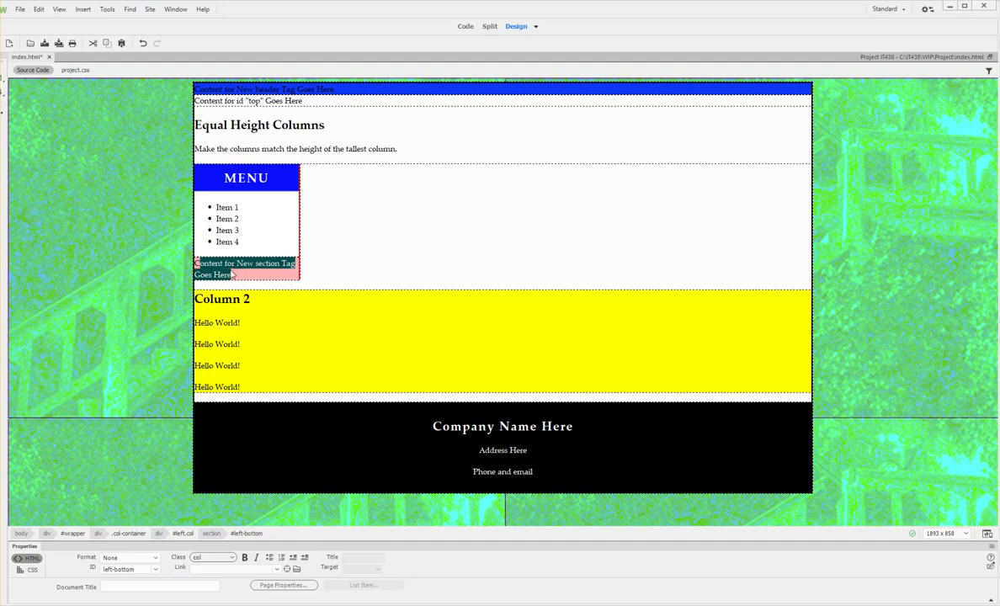
type("T")
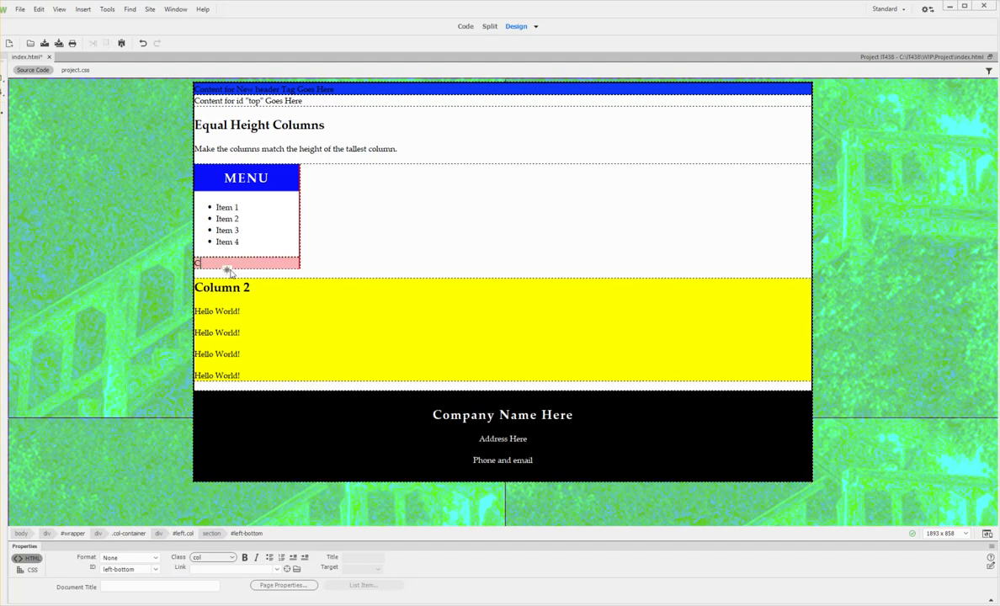
type("his is a header 2")
key("Return")
type("This is")
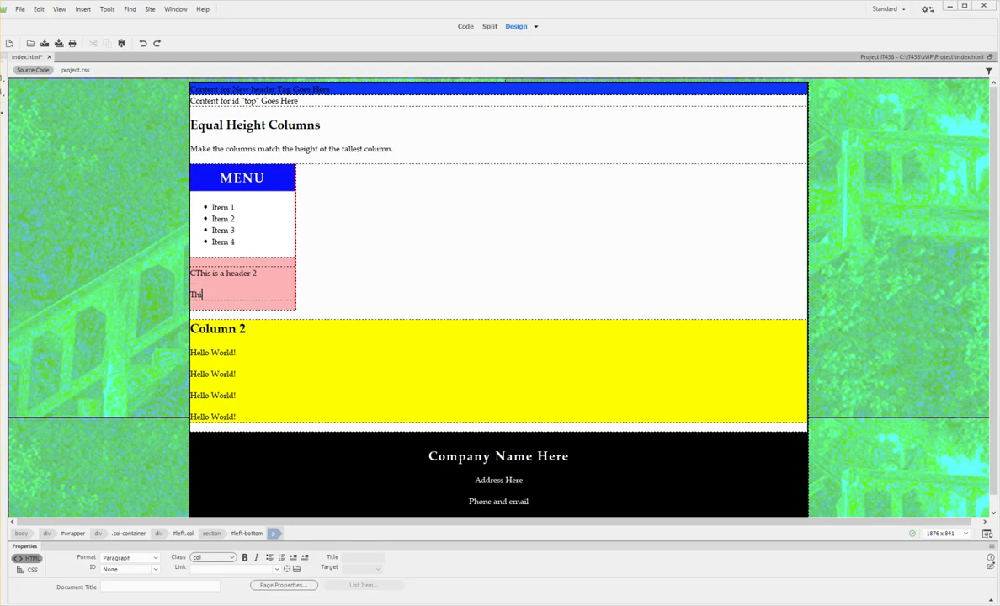
type("header 3")
key("Return")
type("This is a paragraph")
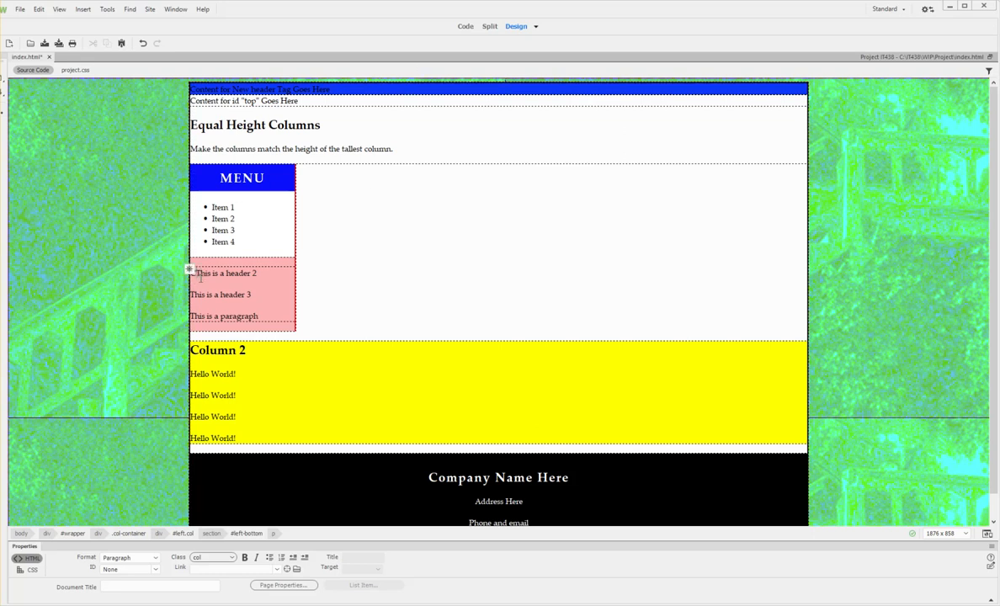
In the source code, remove the stray "C" before "This is a header 2" and refresh the selection properties.
left_click(466, 27)
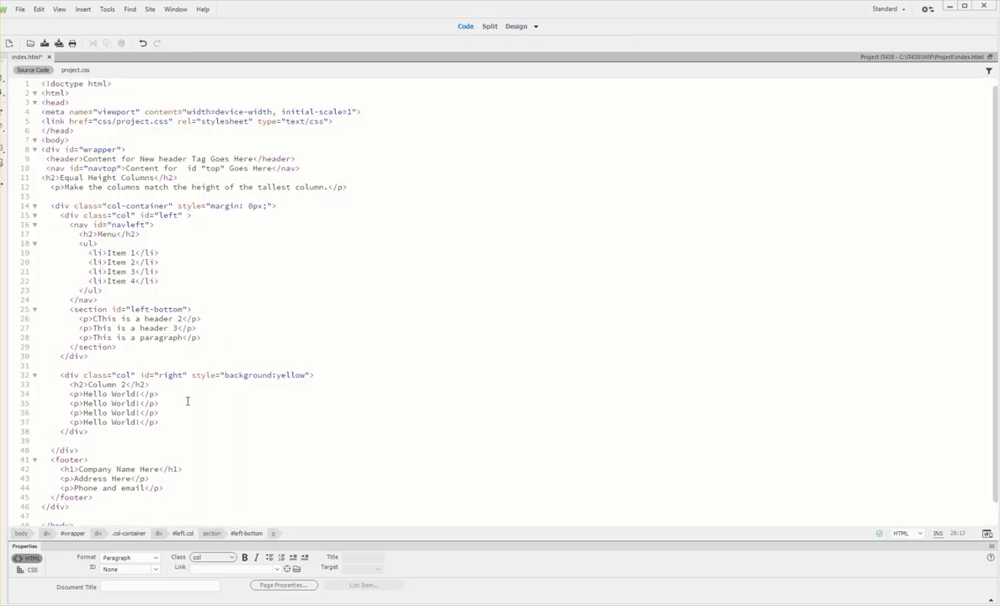
key("BackSpace")
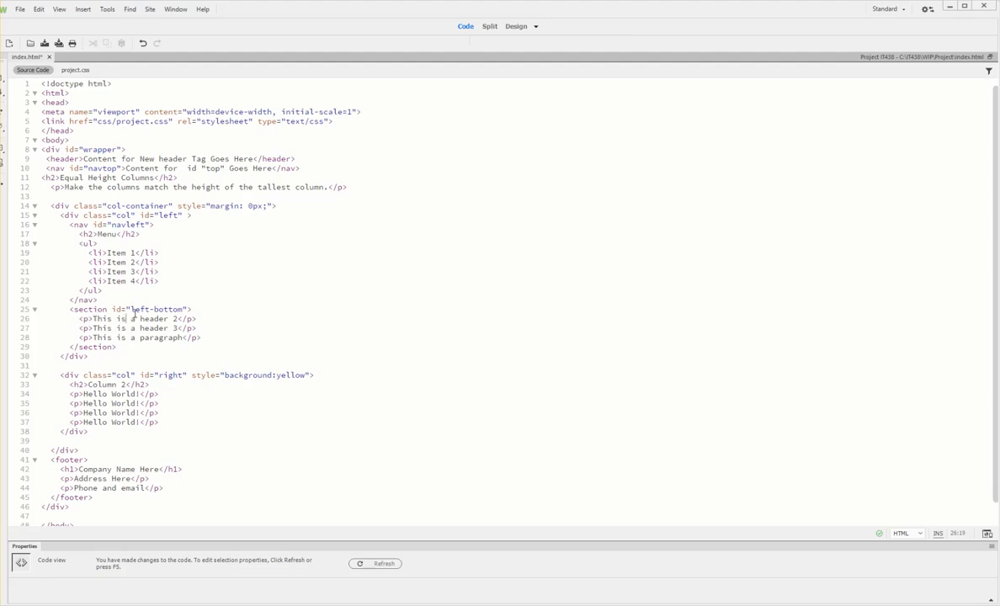
left_click(395, 565)
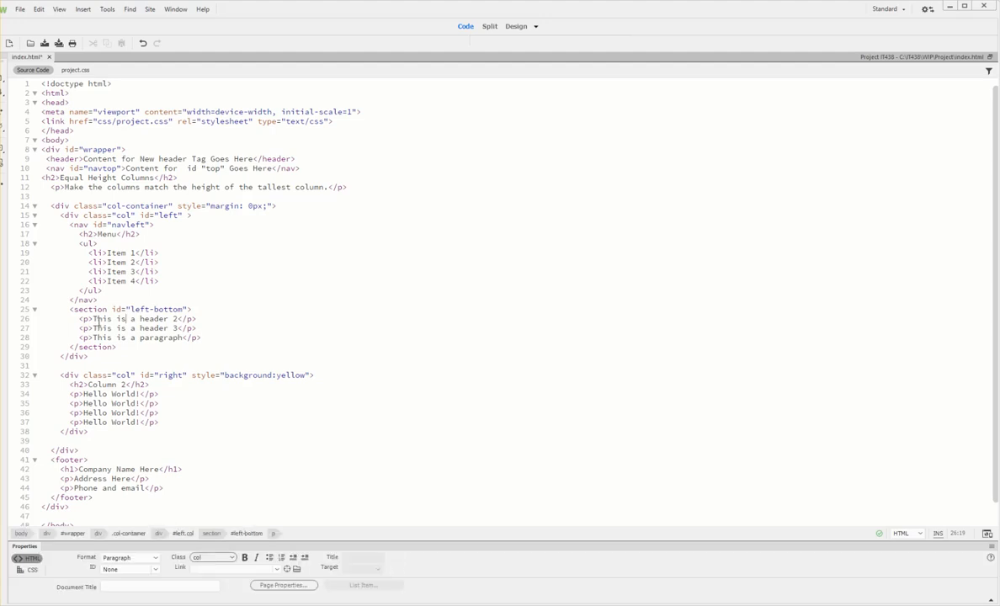
Format the "This is a header 2" line as Heading 2 and the "This is a header 3" line as Heading 3.
left_click(144, 559)
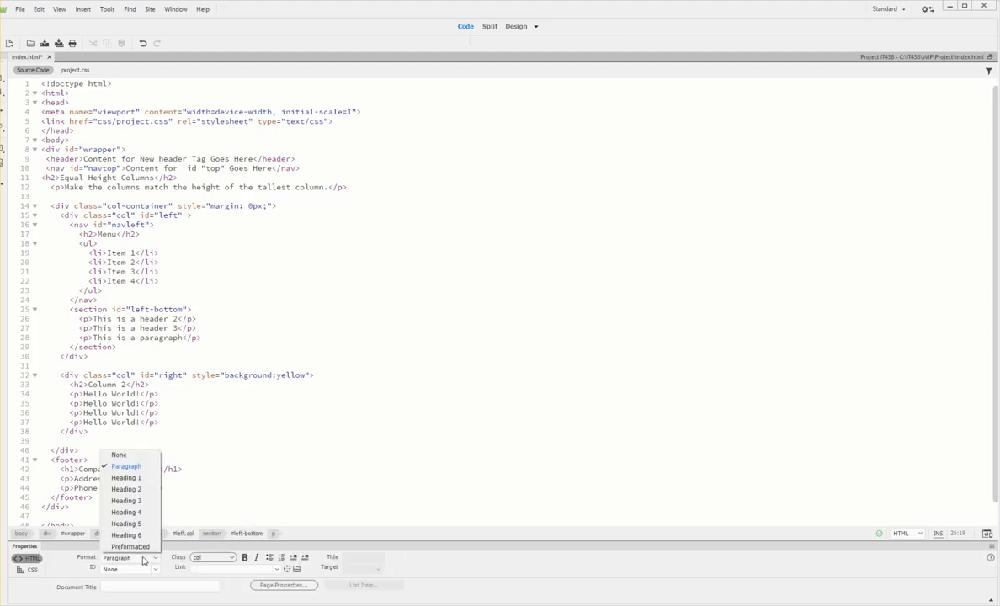
left_click(132, 490)
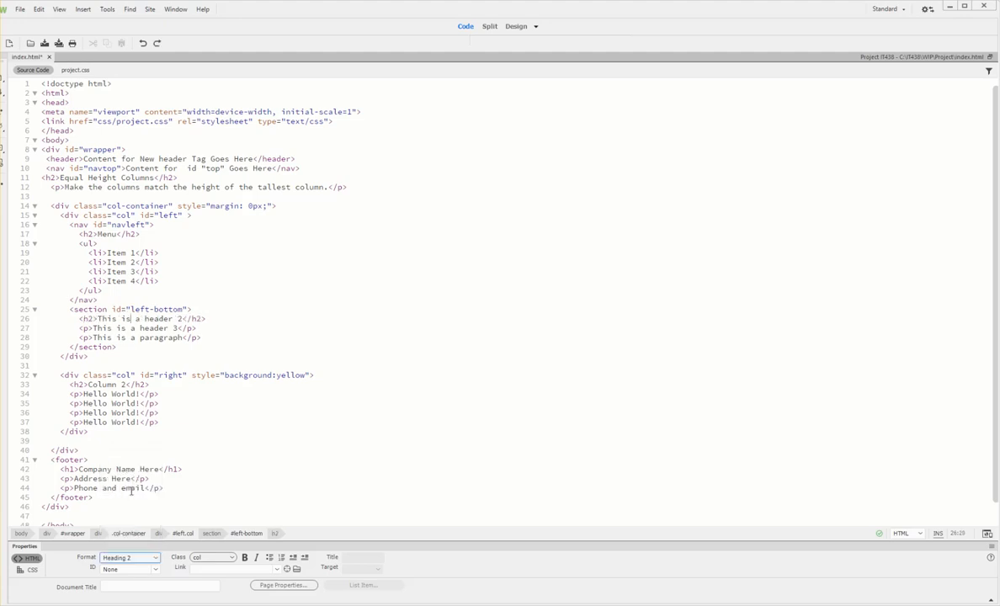
left_click(147, 329)
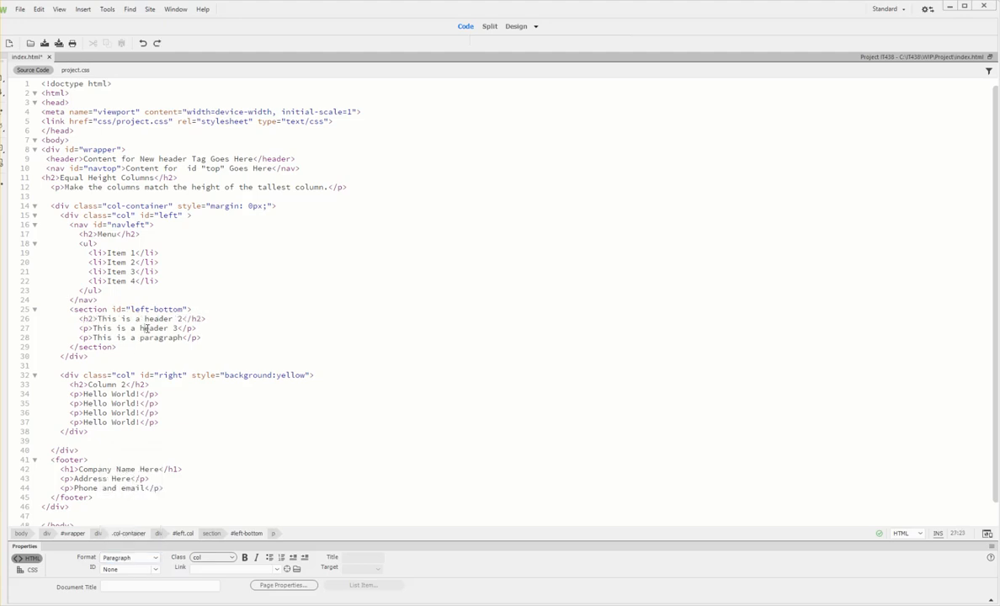
left_click(143, 559)
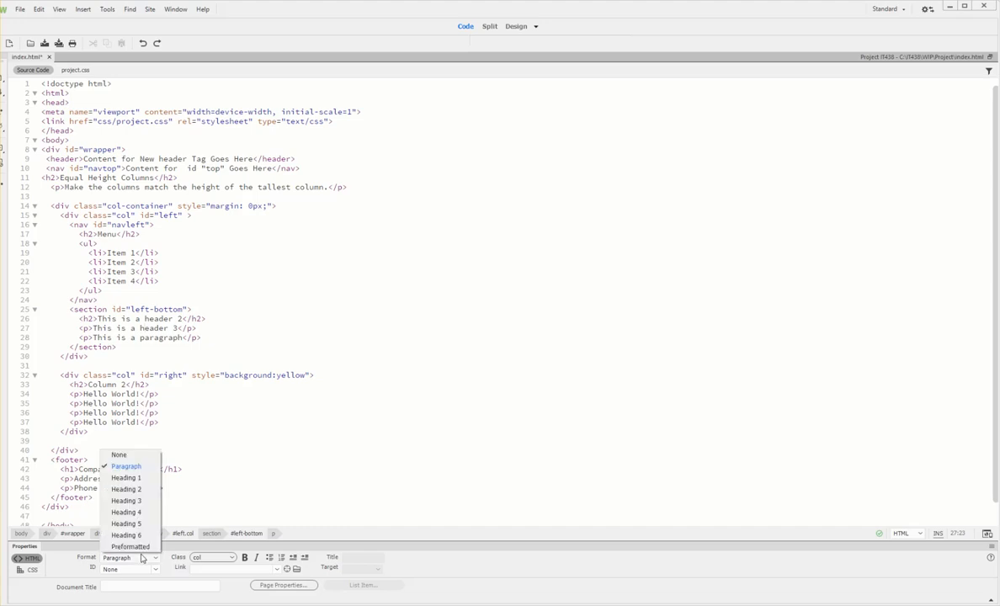
left_click(134, 502)
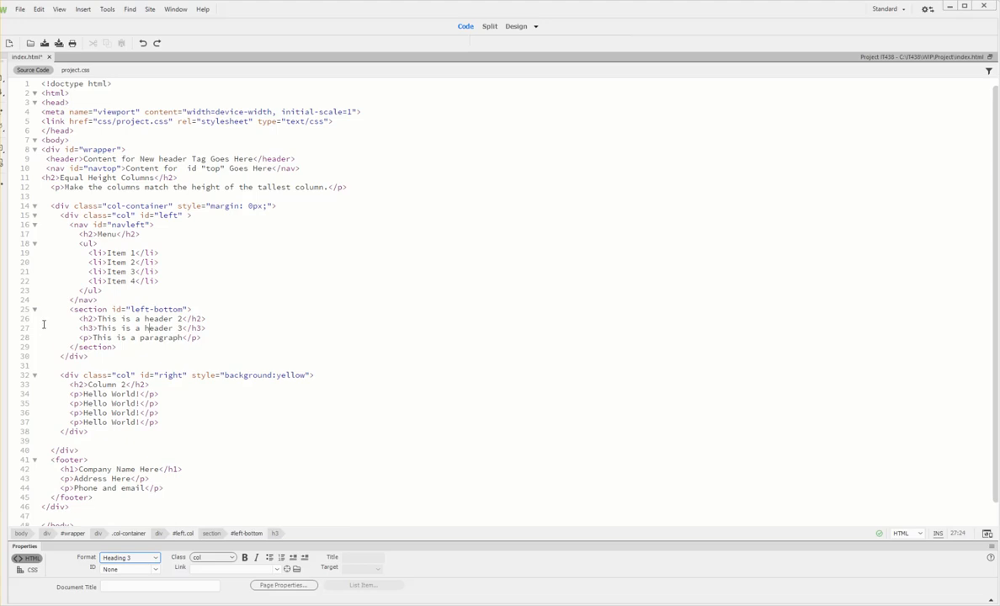
Copy the "This is a header 2" heading line into the navleft menu, on a new line after the closing list tag.
left_click_drag(74, 319, 226, 324)
key("ctrl+c")
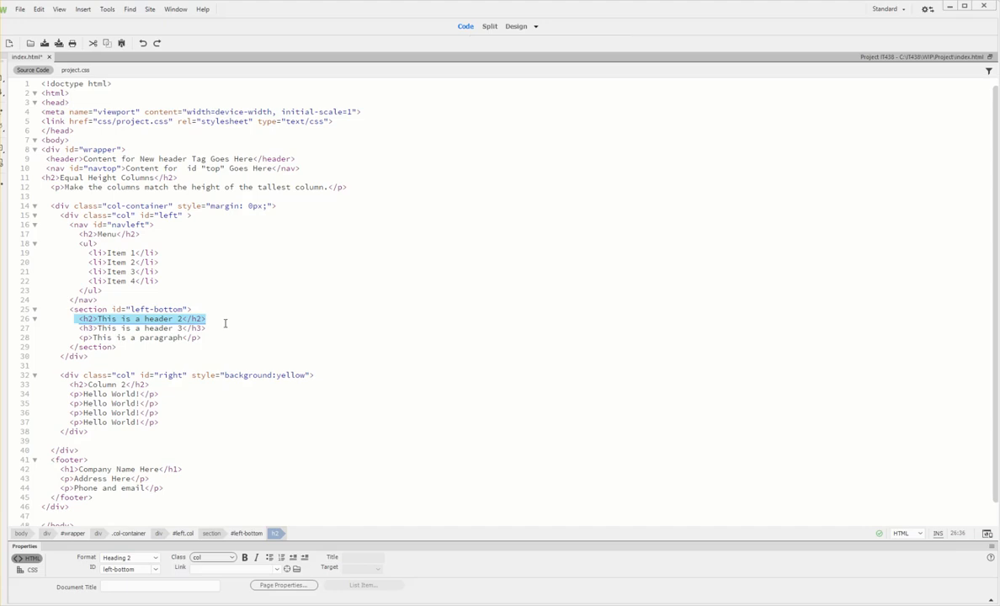
left_click(112, 292)
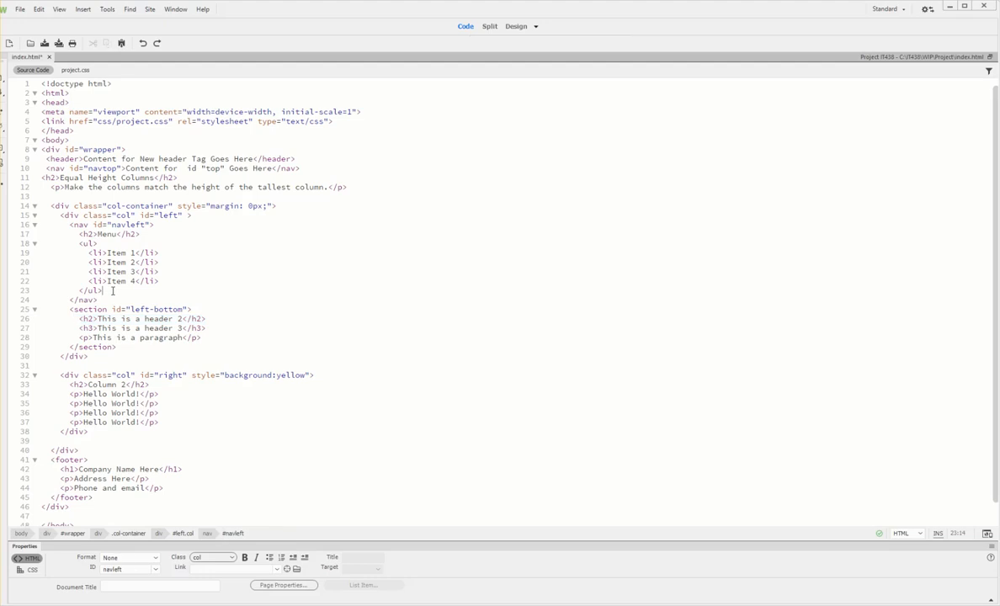
key("Return")
key("ctrl+v")
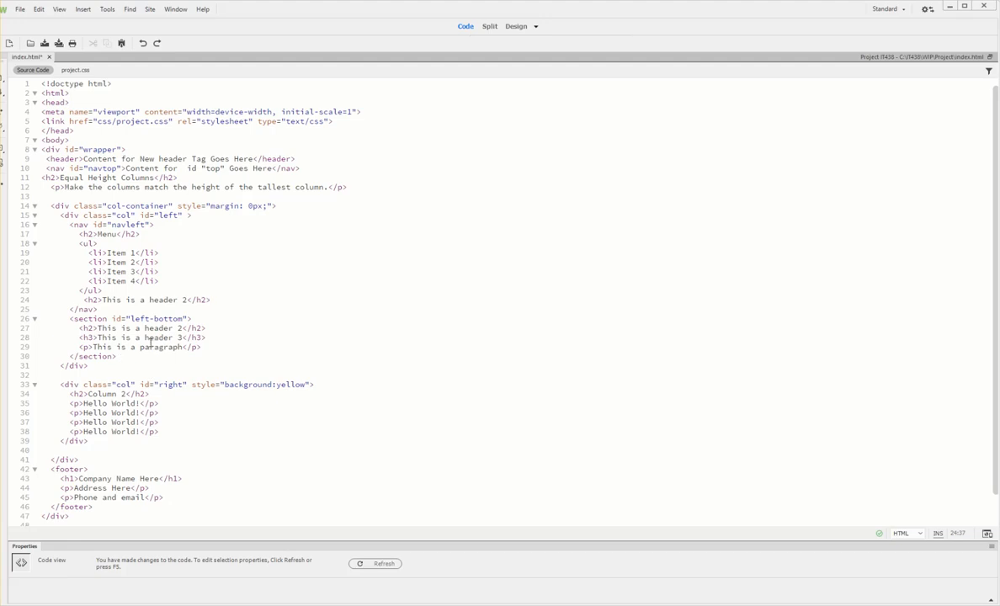
Compare the level 2 headings of the navleft menu and the left-bottom section in Live view.
left_click(516, 26)
left_click(535, 27)
left_click(554, 40)
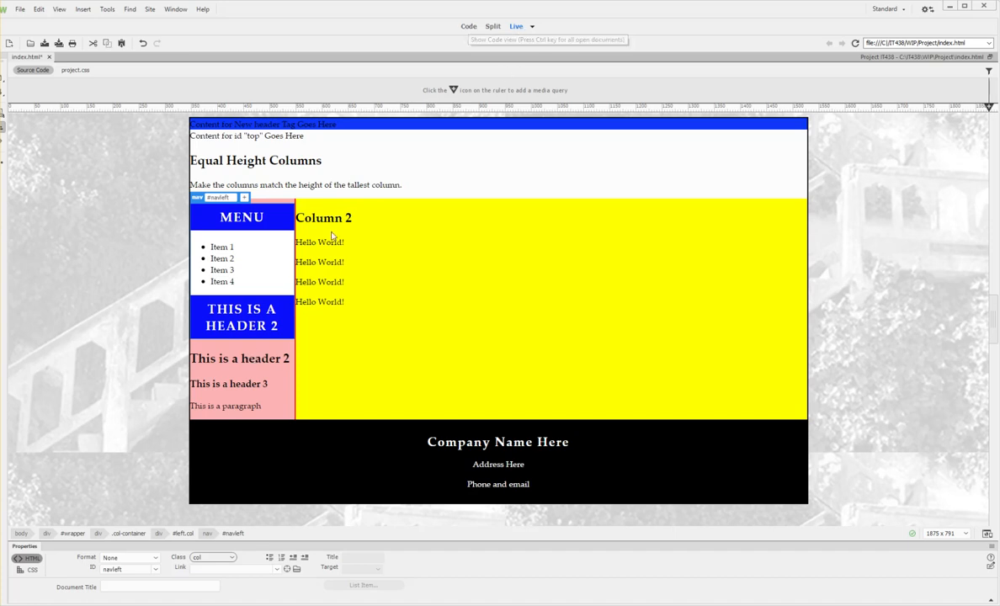
left_click(254, 359)
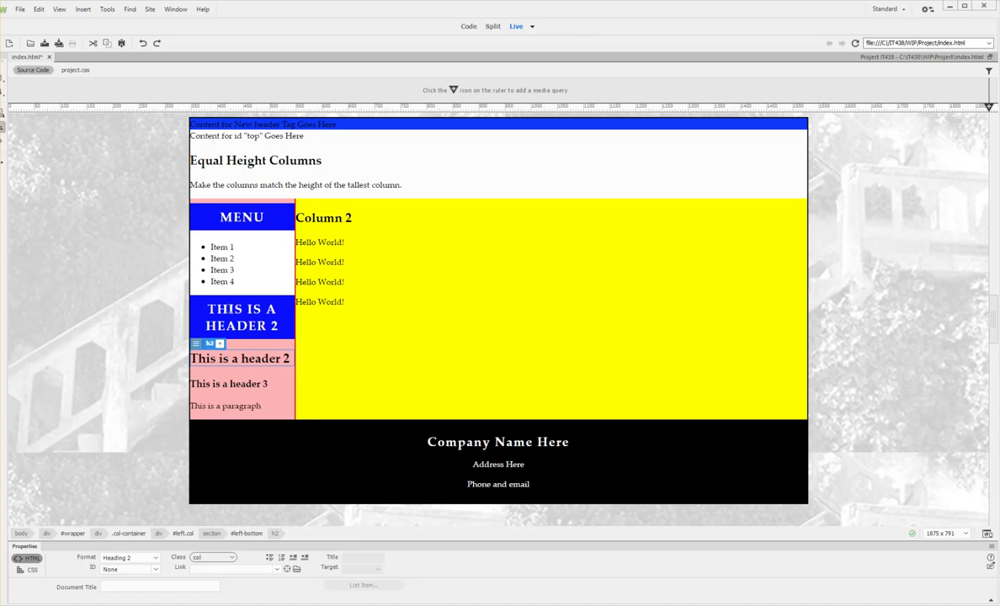
Format the copied heading in the navleft menu as Heading 3 and change its text to "This is a header 3".
left_click(235, 309)
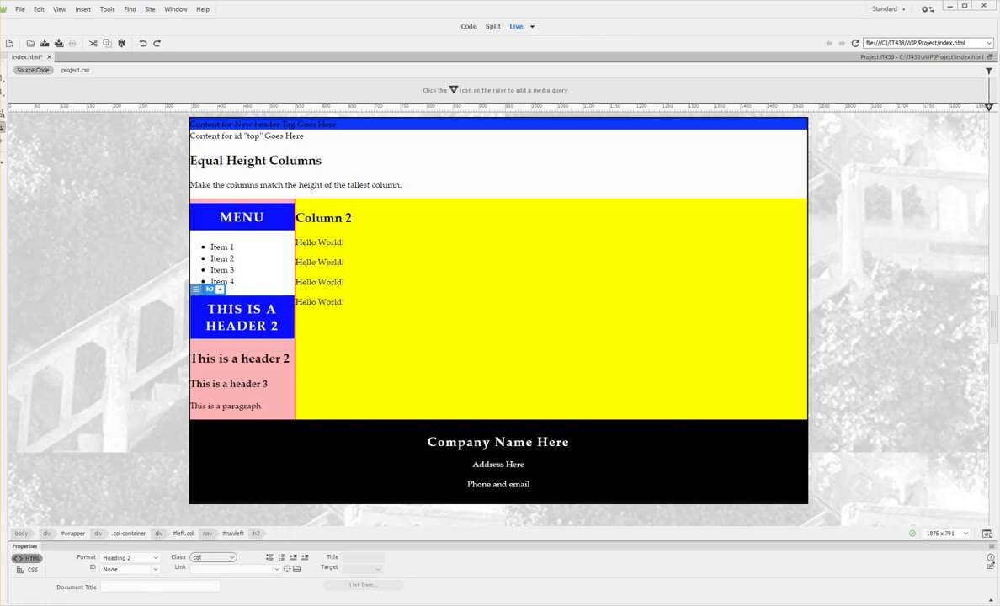
left_click(141, 558)
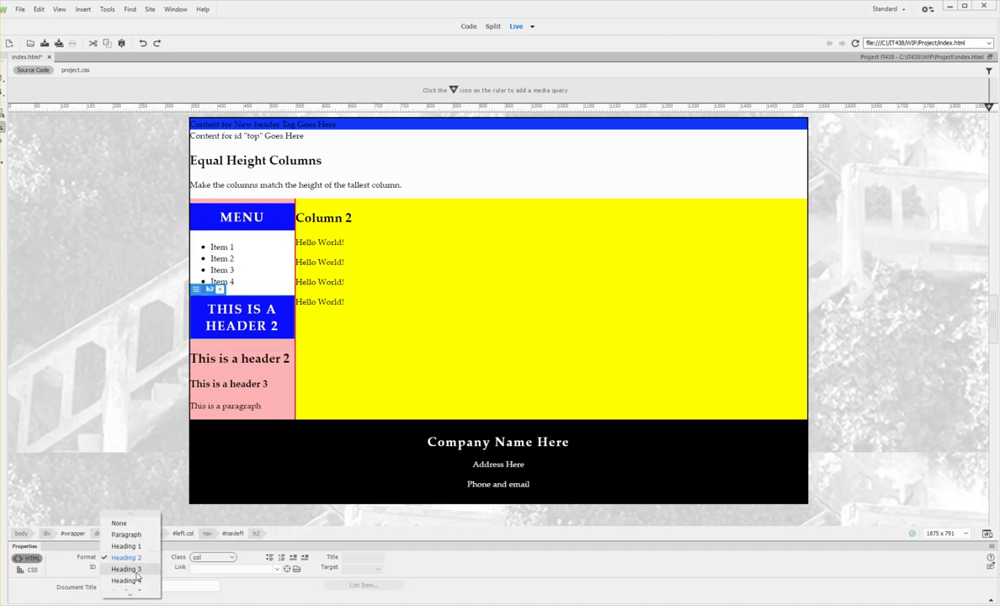
left_click(128, 569)
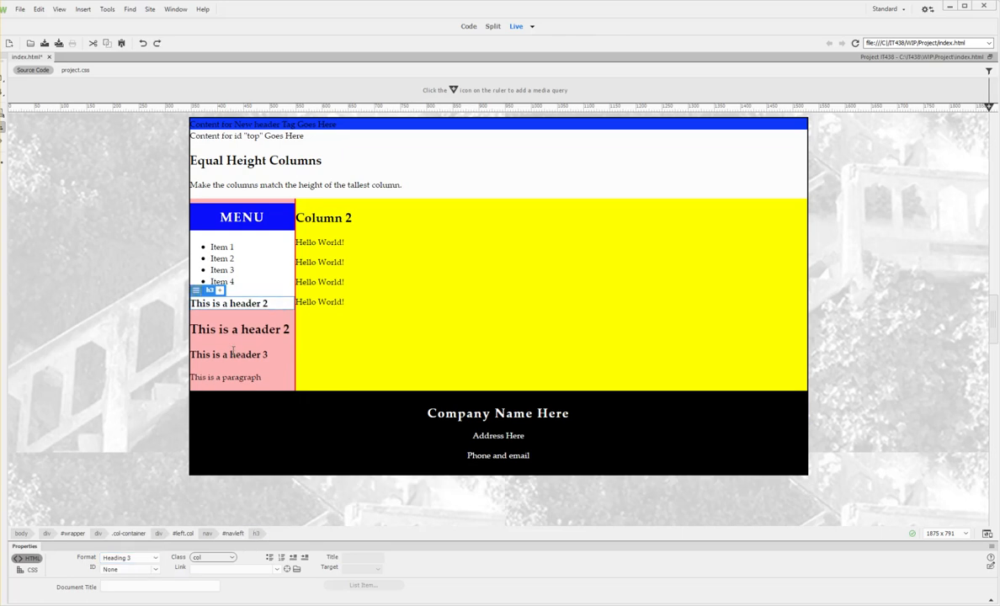
double_click(265, 302)
key("Delete")
type("3")
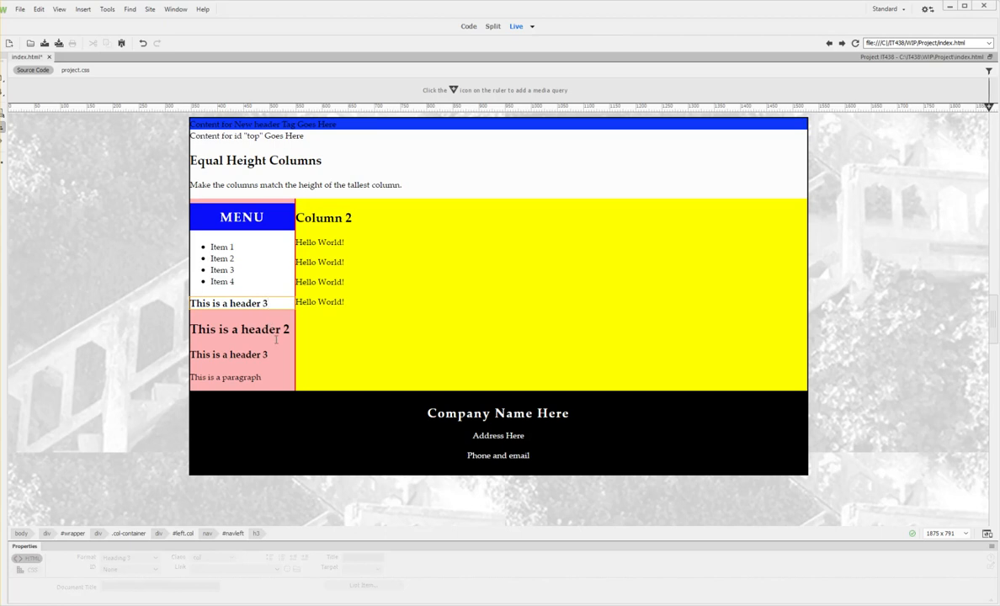
key("Escape")
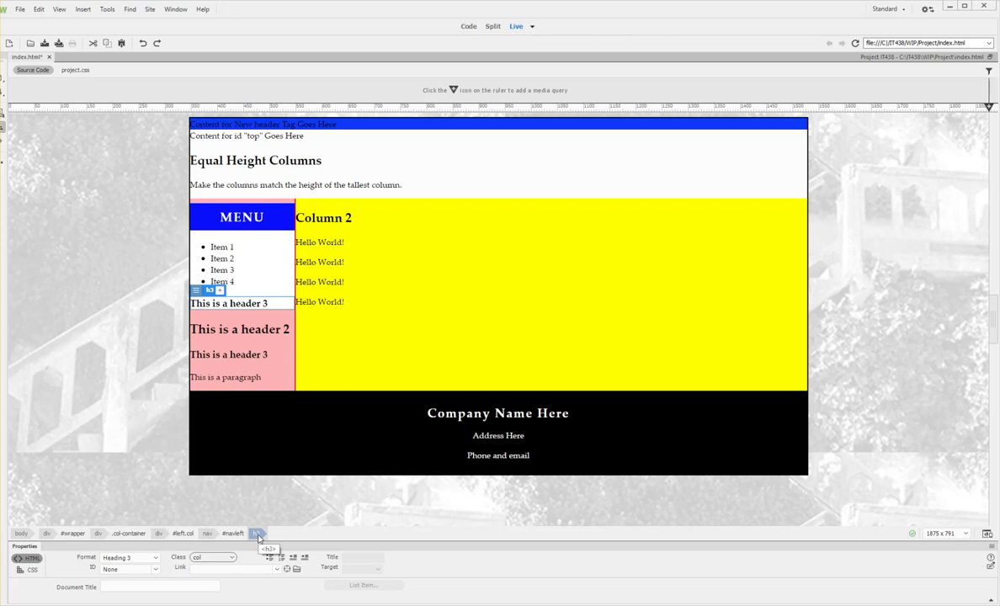
In Design view, add a "#left-bottom h2" CSS selector for the "This is a header 2" heading in the left-bottom section.
left_click(238, 330)
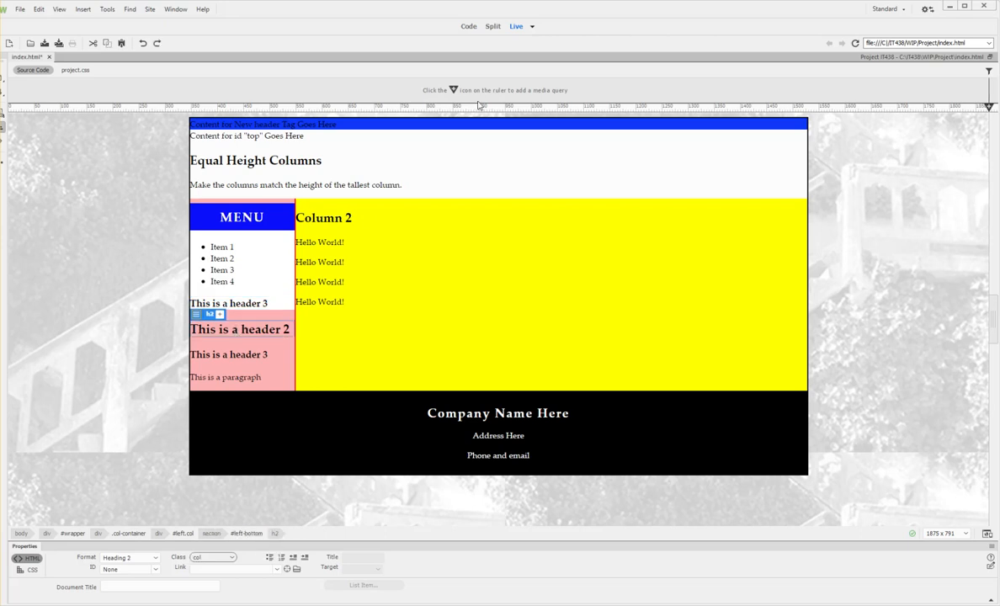
left_click(531, 27)
left_click(530, 49)
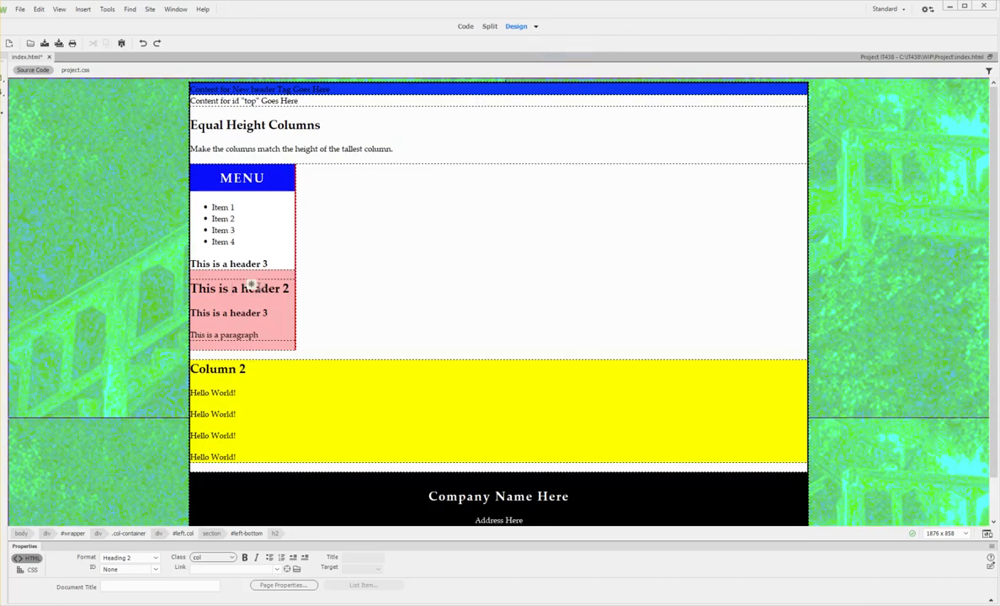
left_click(236, 311)
left_click(276, 533)
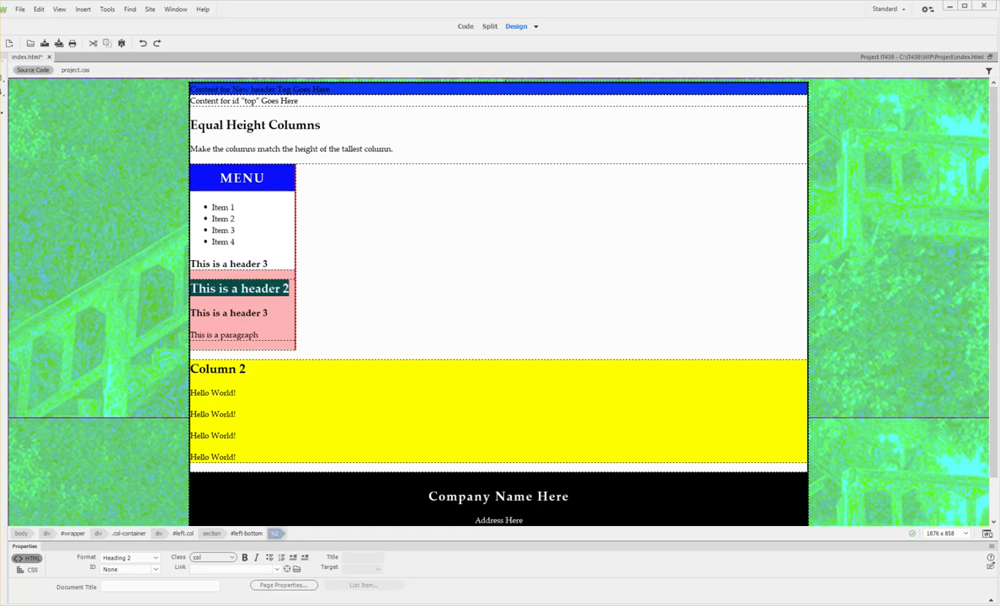
left_click_drag(1, 190, 685, 150)
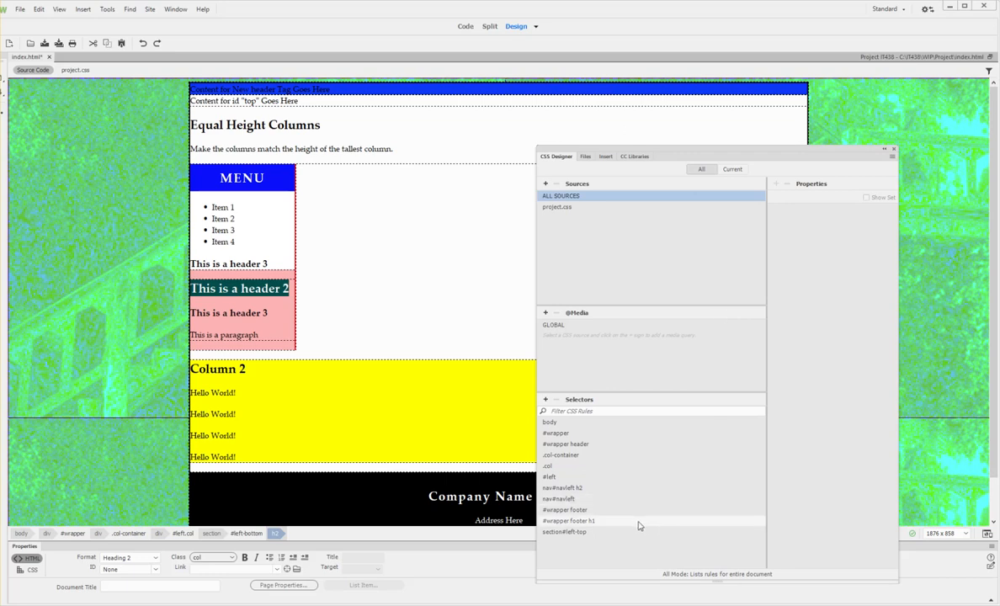
left_click(546, 401)
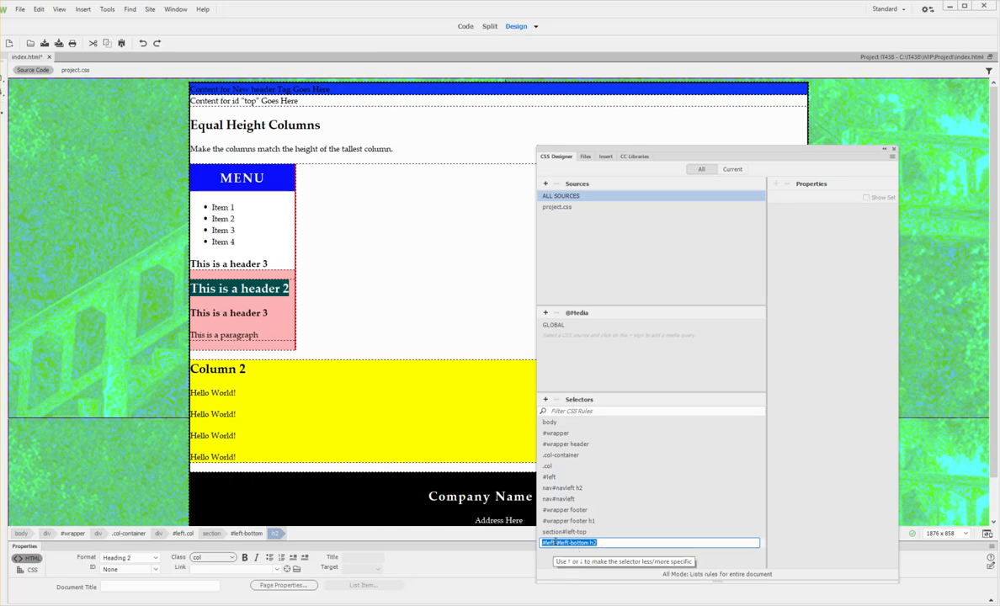
left_click(556, 543)
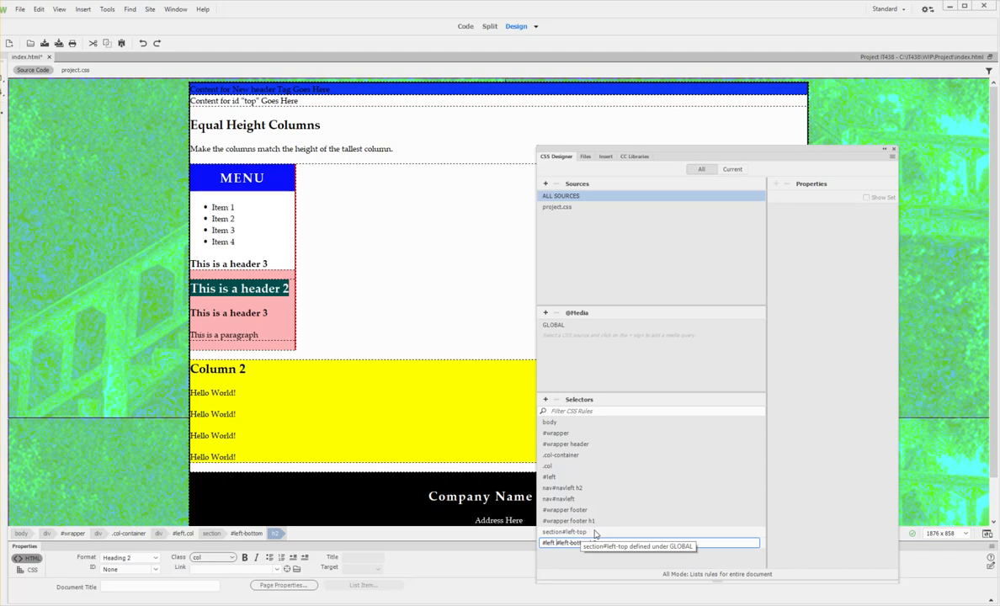
key("BackSpace")
key("BackSpace")
key("BackSpace")
key("BackSpace")
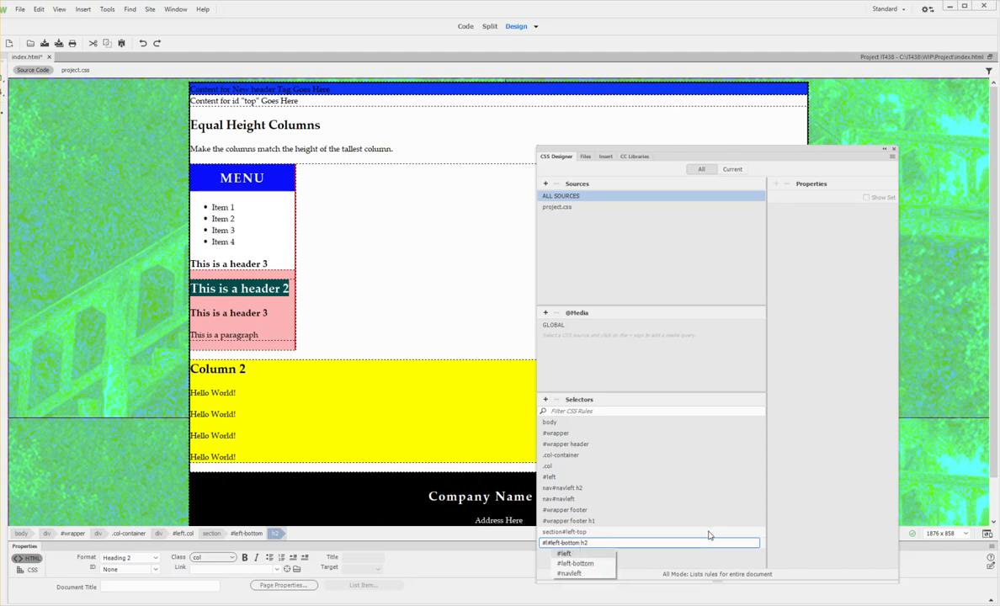
key("BackSpace")
key("BackSpace")
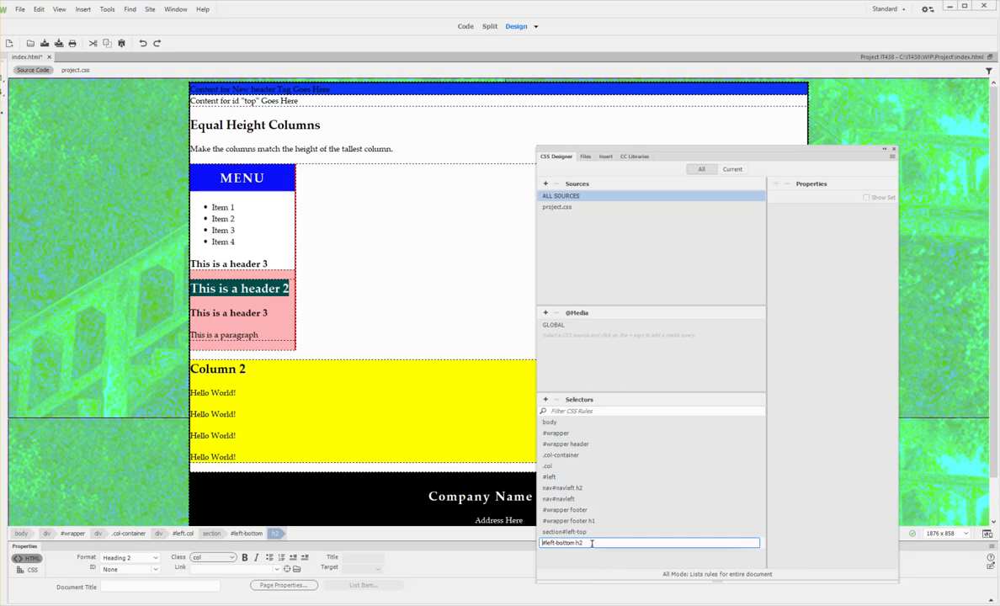
key("Return")
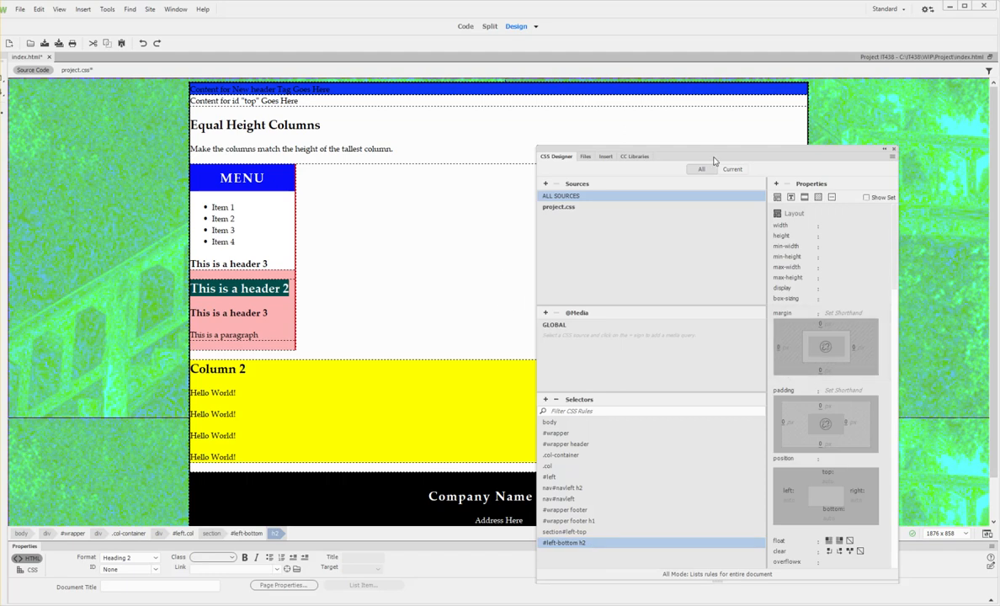
Set the text color of the #left-bottom h2 rule to near-white.
left_click(790, 198)
left_click(829, 226)
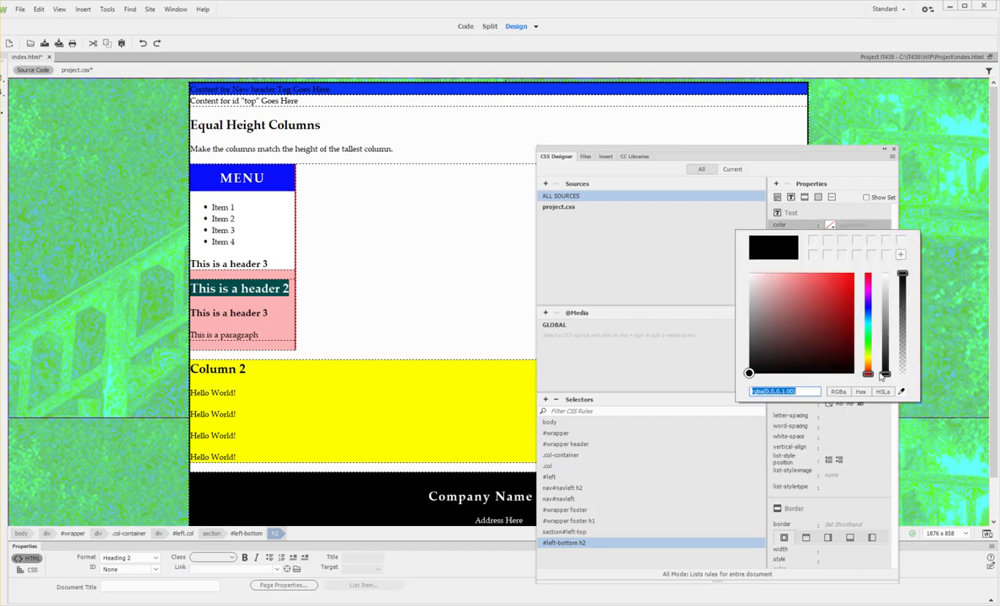
left_click_drag(885, 373, 884, 276)
key("Return")
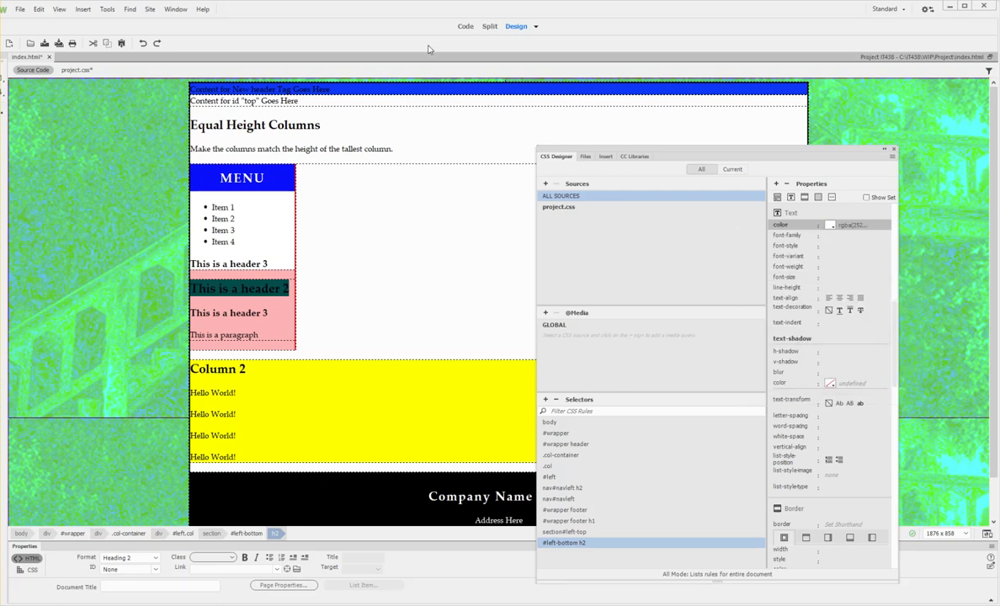
Switch to Live view and make the #left-bottom h2 text centered and underlined.
left_click(536, 26)
left_click(553, 39)
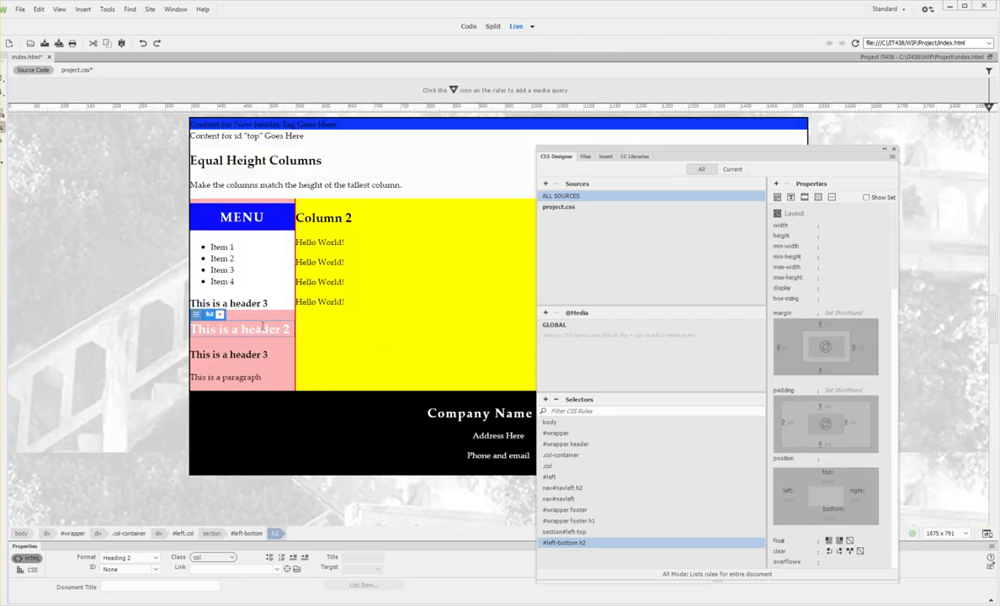
left_click(792, 198)
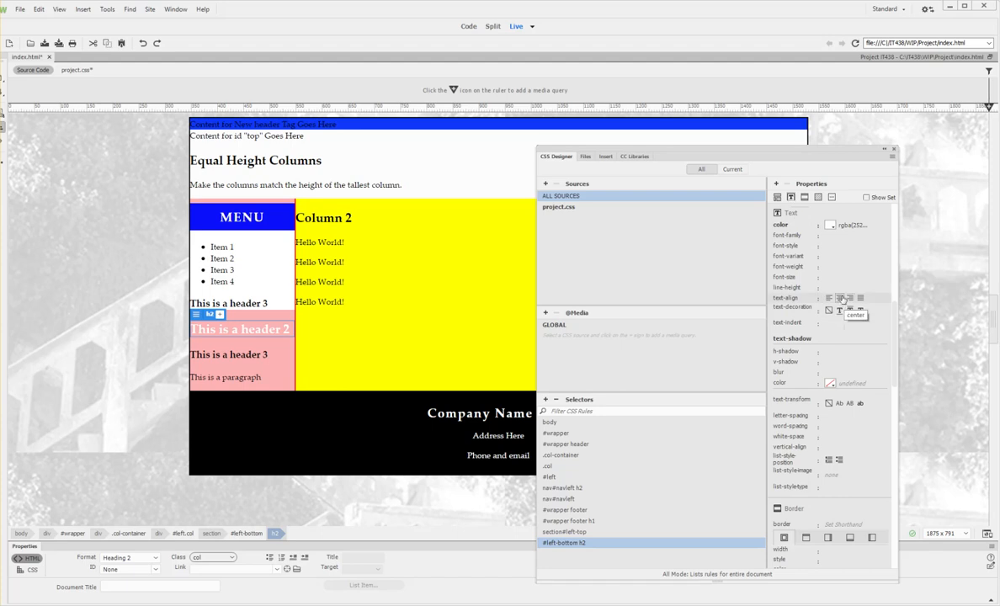
left_click(842, 299)
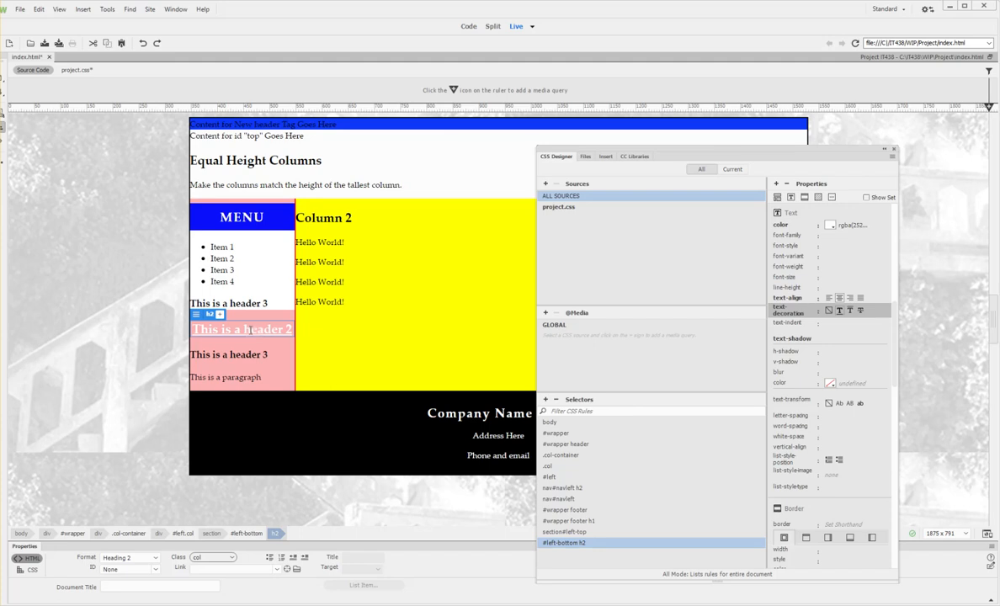
left_click(268, 301)
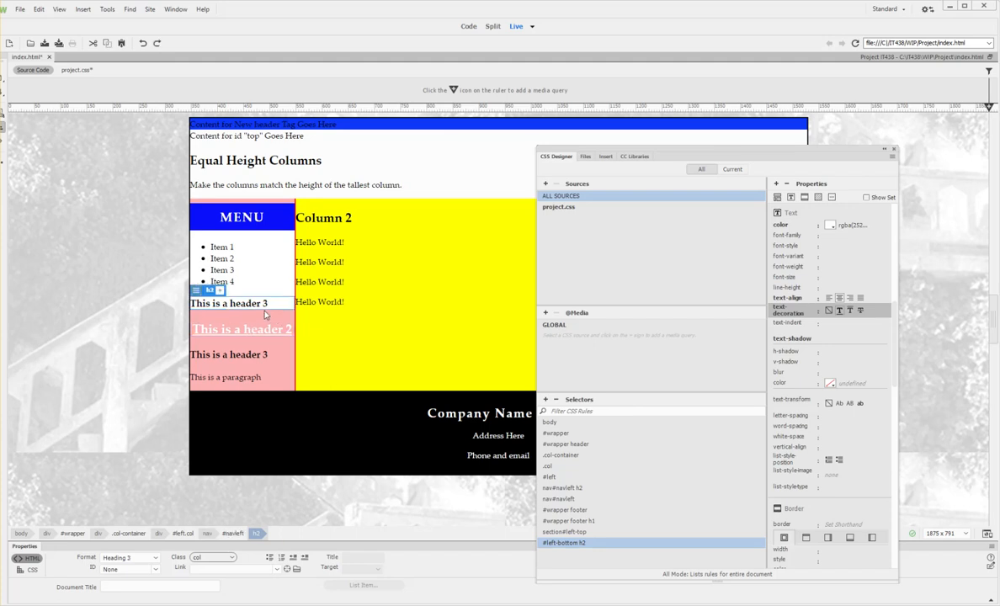
In Design view, add a "This is a header 2" line below the navleft menu's level 3 heading and format it as Heading 2.
left_click(536, 27)
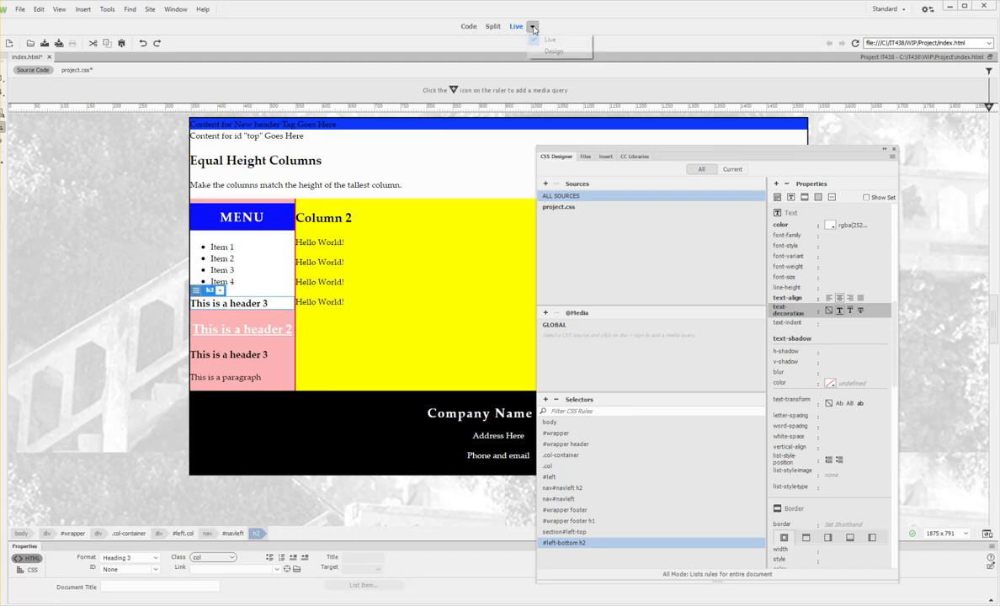
left_click(541, 51)
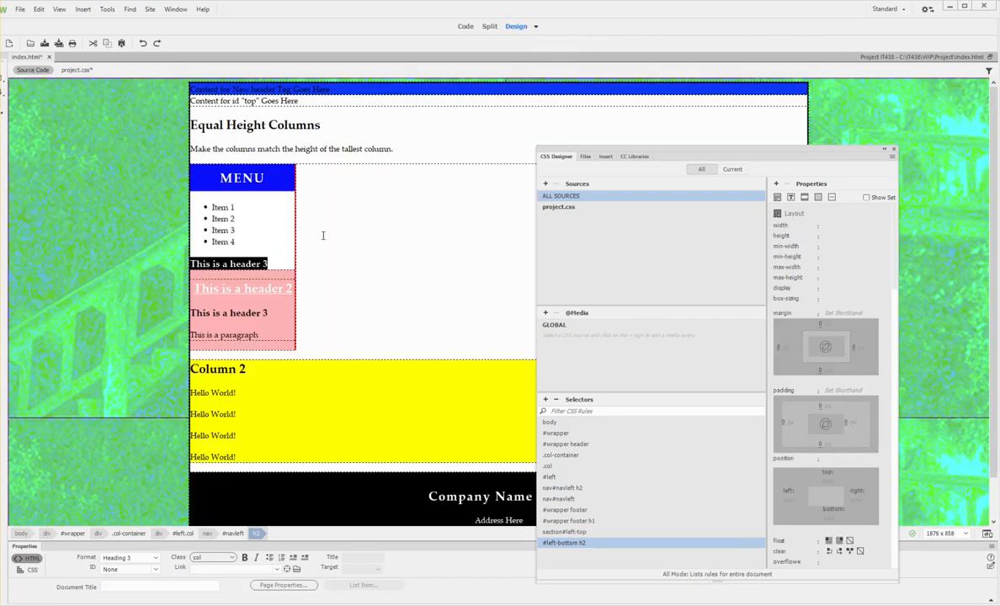
left_click(269, 264)
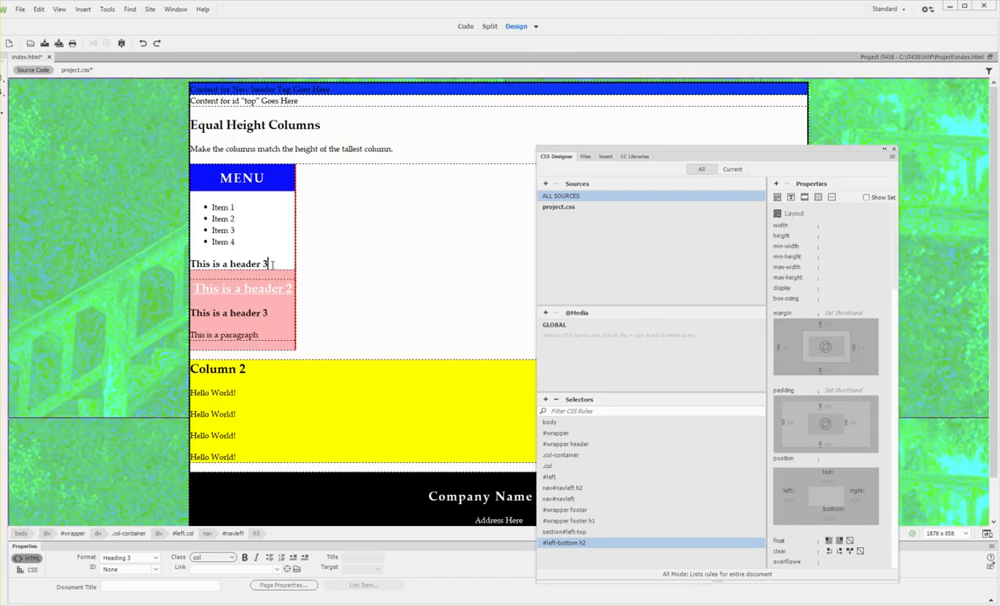
key("Return")
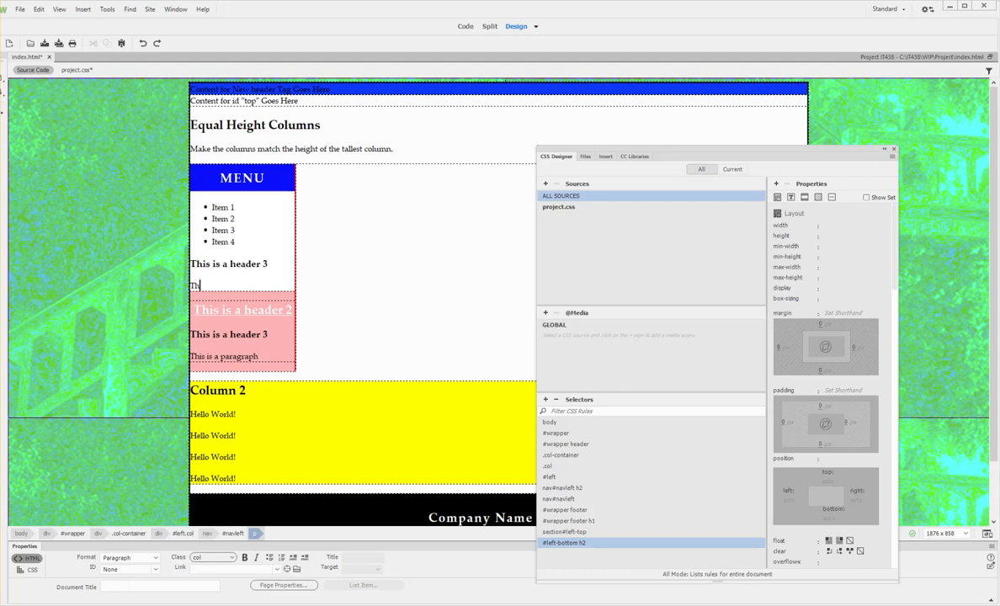
type("This is a header 2")
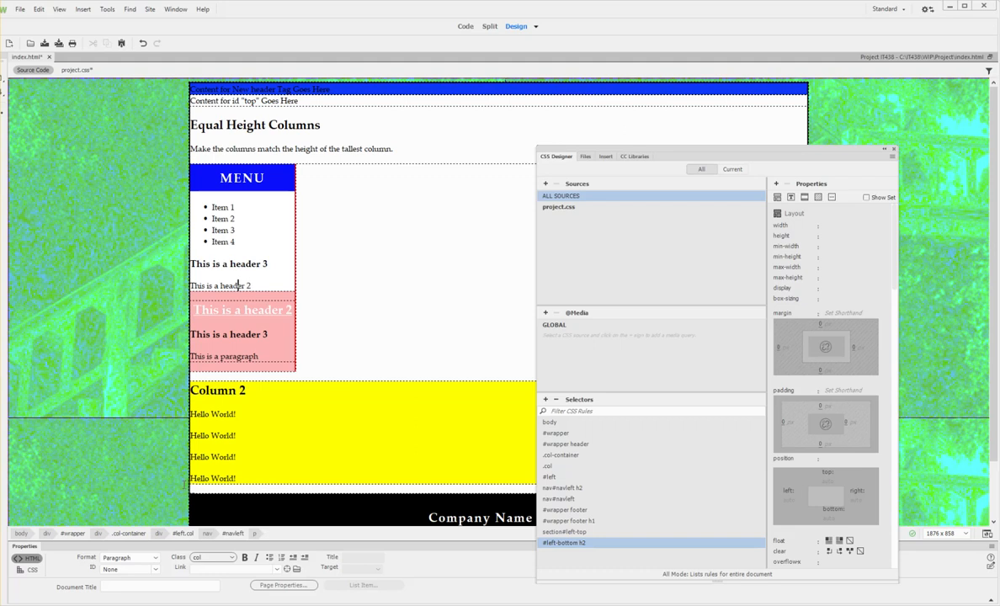
left_click(128, 557)
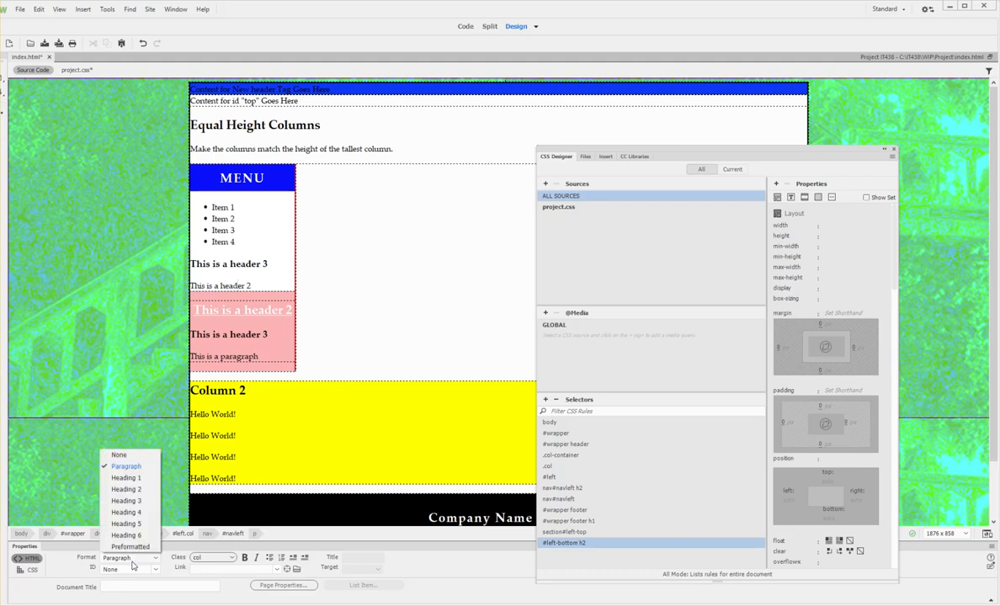
left_click(125, 489)
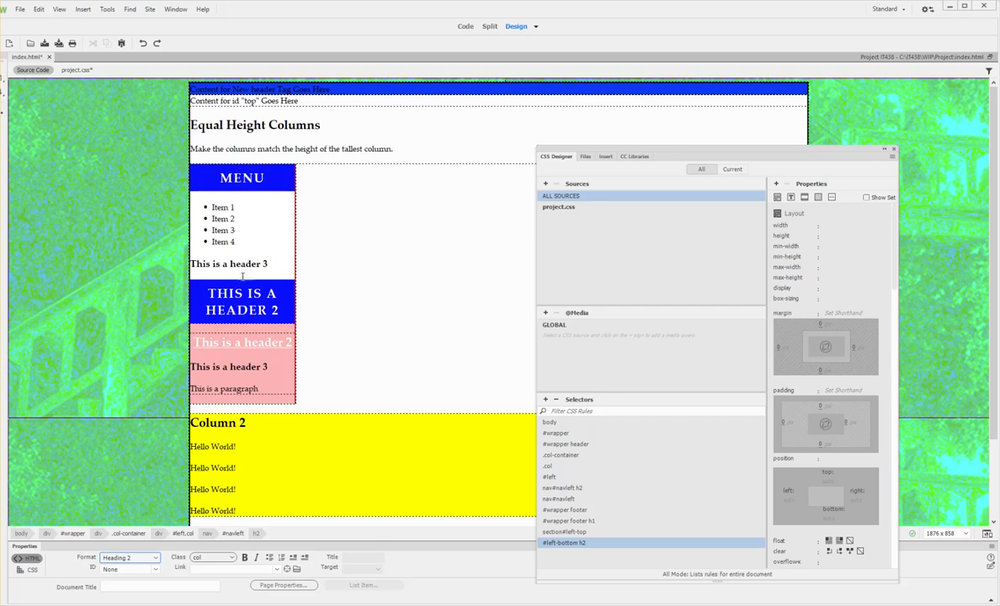
left_click(259, 343)
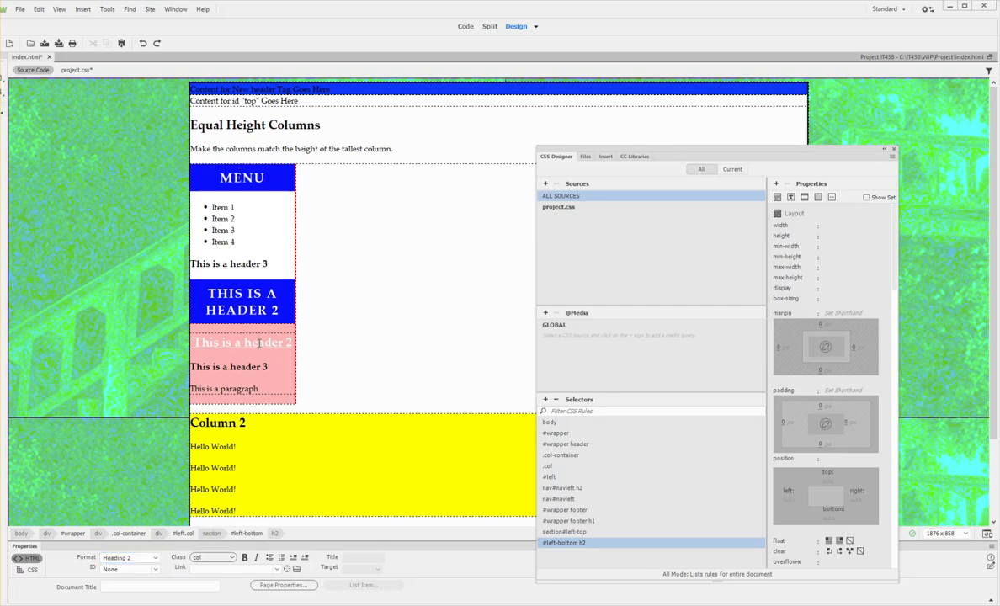
left_click(253, 294)
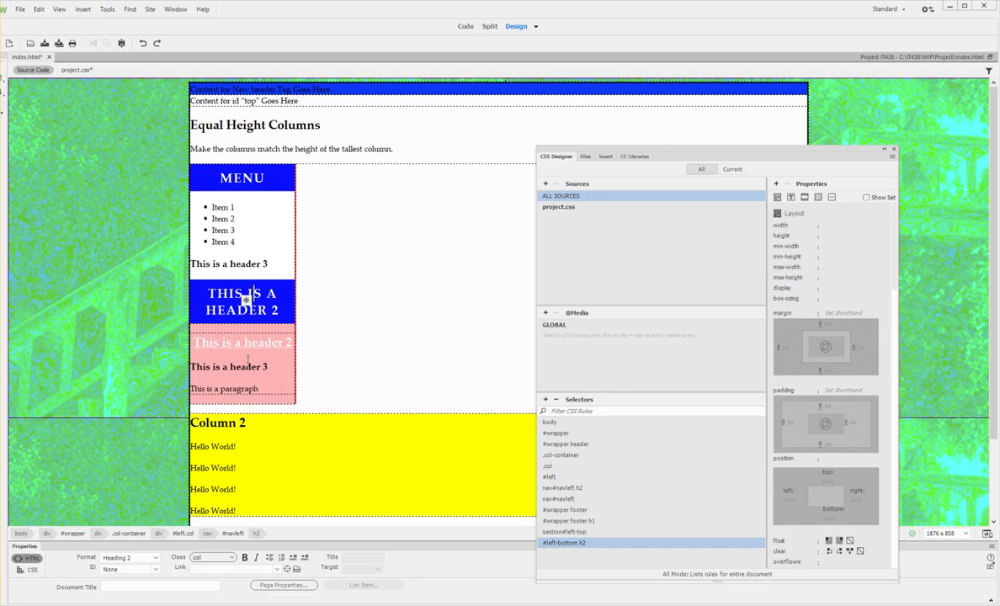
Add a "#left h3" CSS selector that covers the level 3 headings throughout the left column.
left_click(242, 263)
left_click(246, 367)
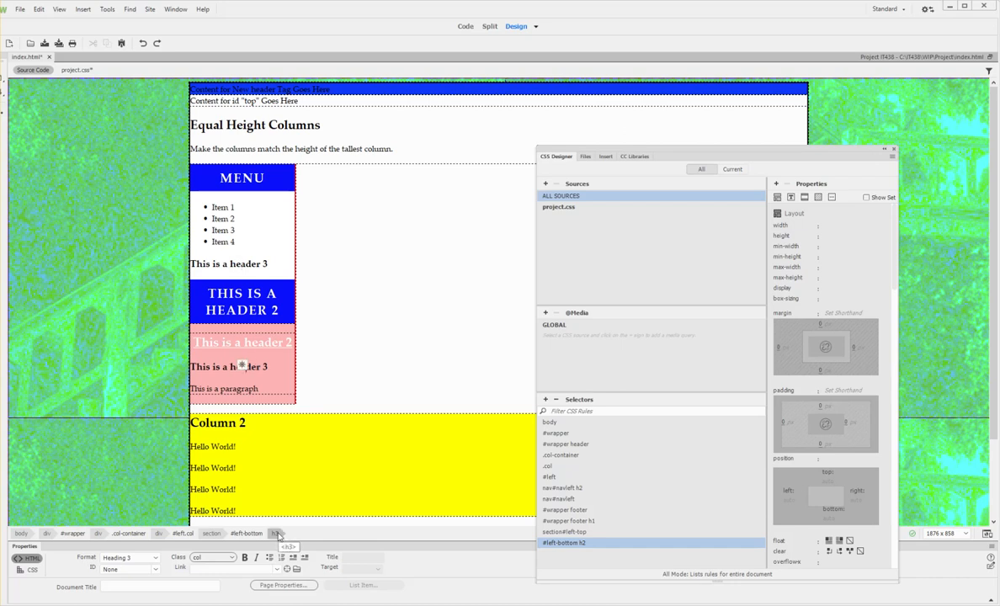
left_click(546, 400)
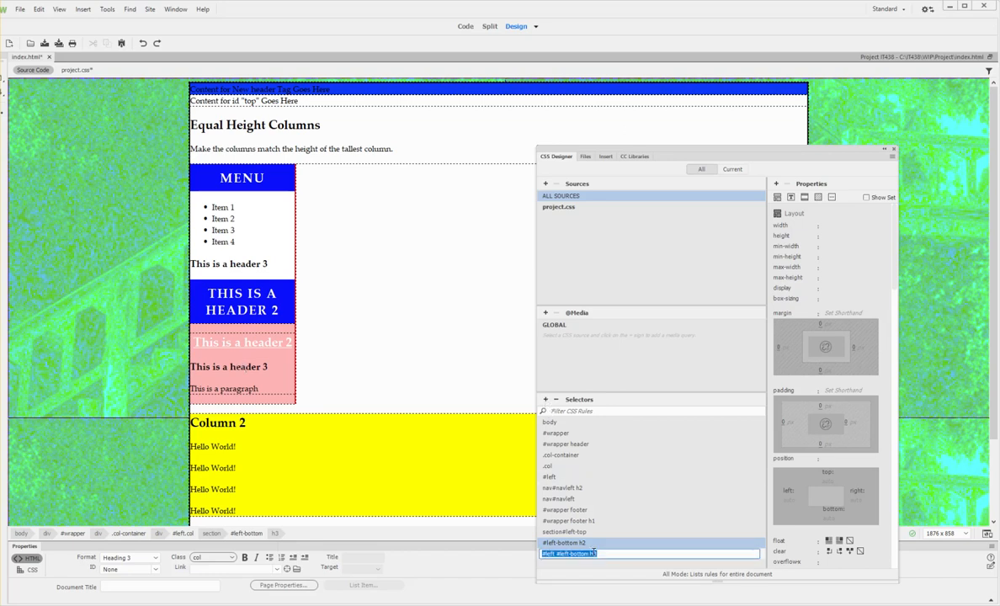
key("Up")
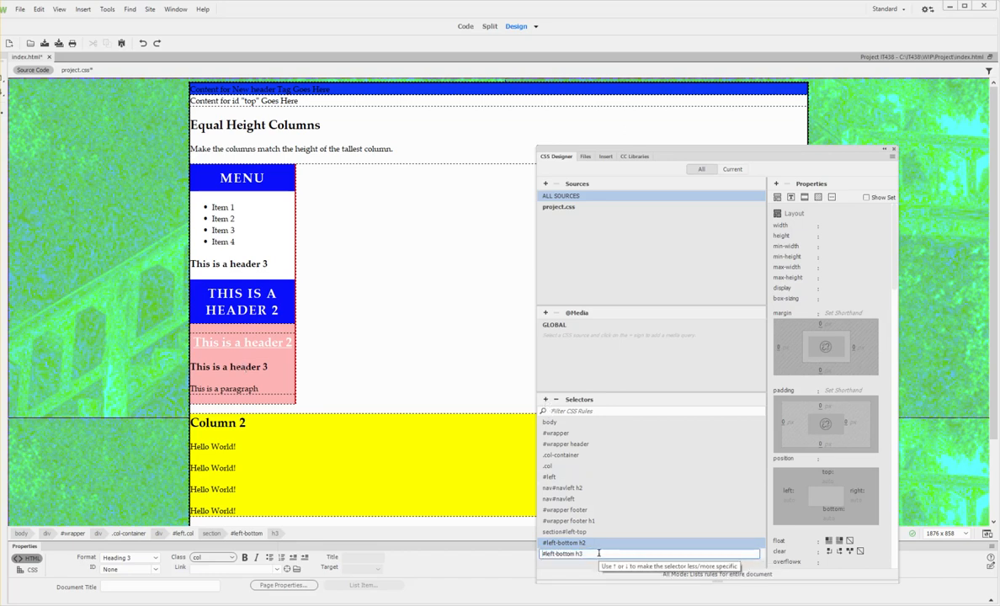
key("Down")
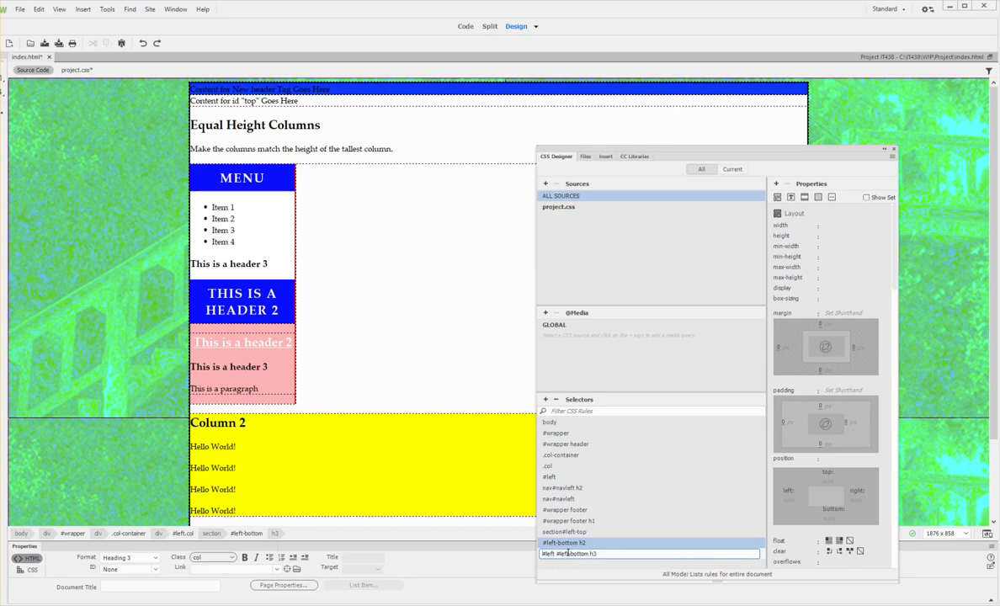
left_click(588, 552)
key("BackSpace")
key("BackSpace")
key("BackSpace")
key("BackSpace")
key("BackSpace")
key("BackSpace")
key("BackSpace")
key("BackSpace")
key("BackSpace")
key("BackSpace")
key("BackSpace")
key("BackSpace")
key("BackSpace")
key("Return")
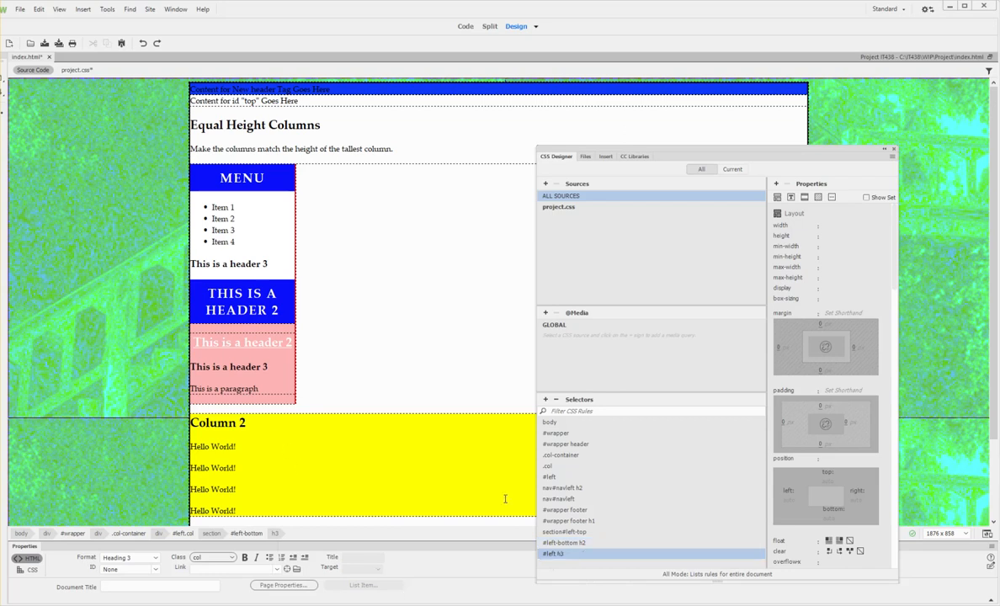
Set the text color of the #left h3 rule to green, rgba(15,240,97,1.00), and check both level 3 headings.
left_click(791, 197)
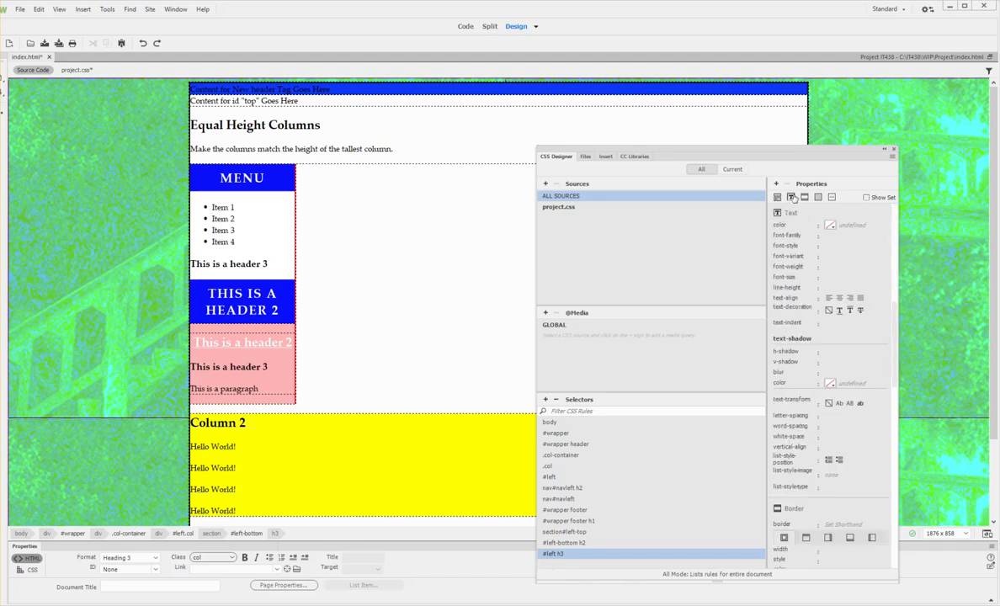
left_click(831, 226)
left_click(868, 334)
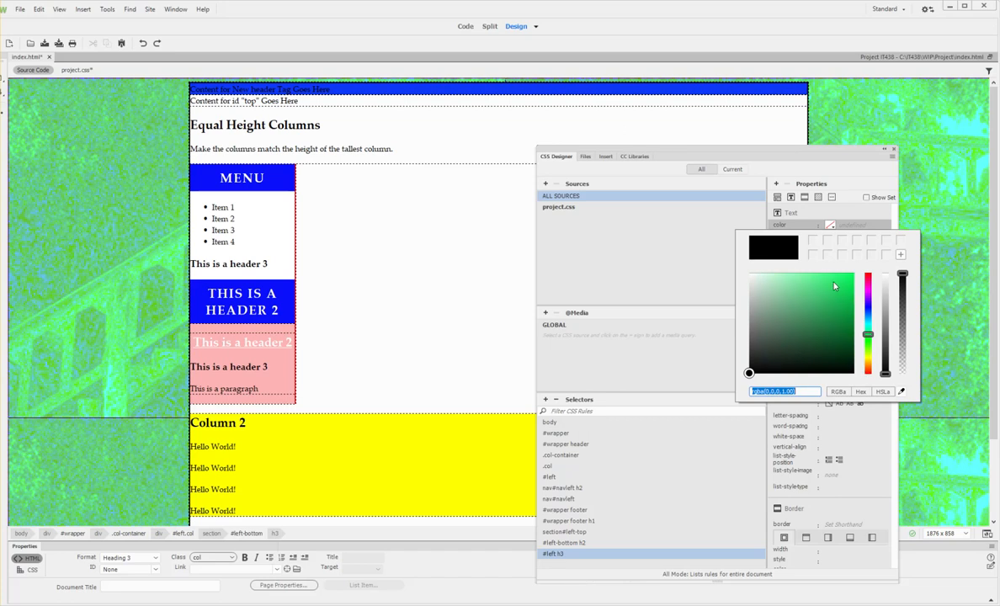
left_click(847, 280)
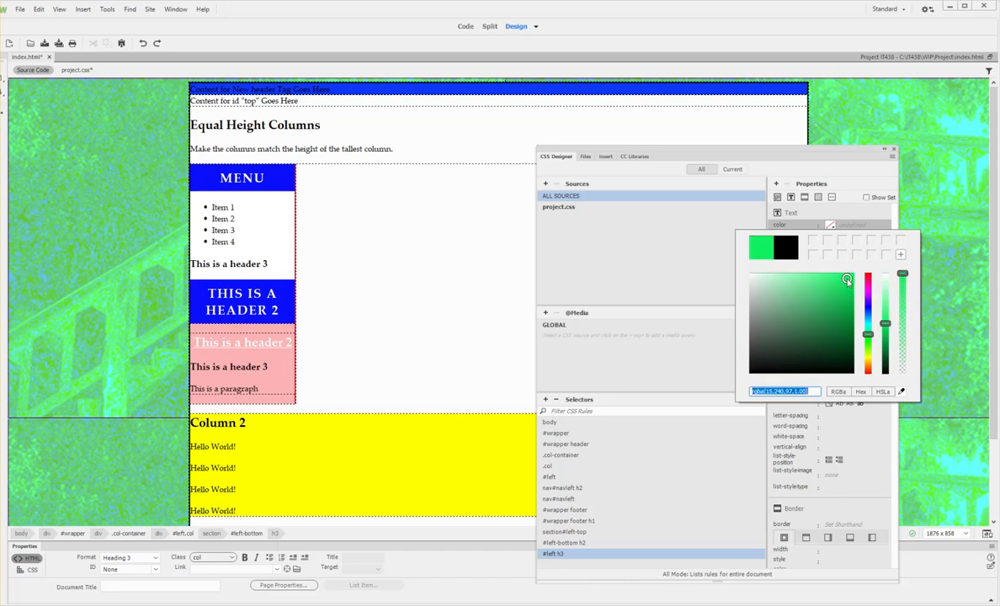
key("Return")
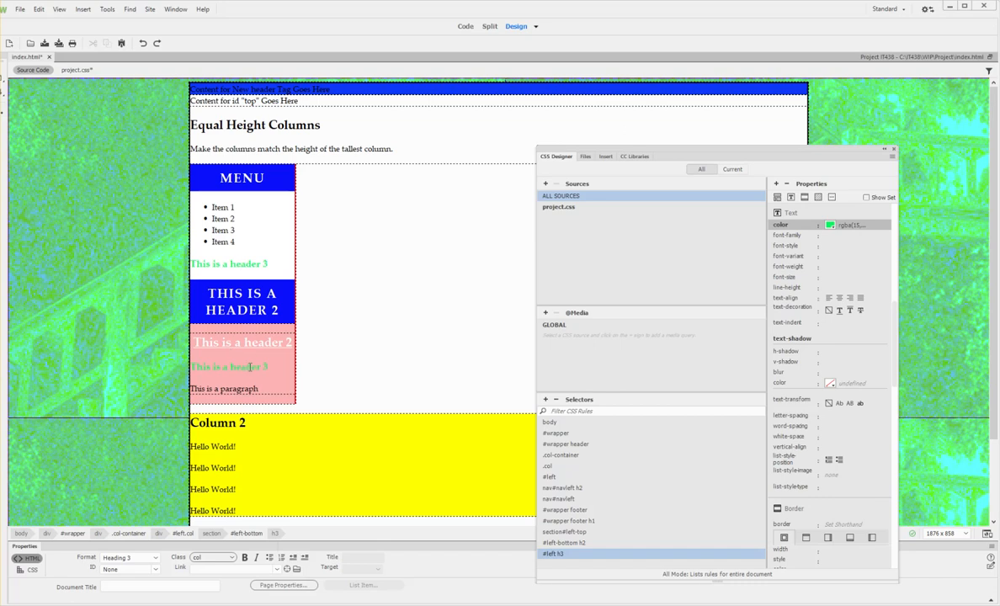
left_click(241, 266)
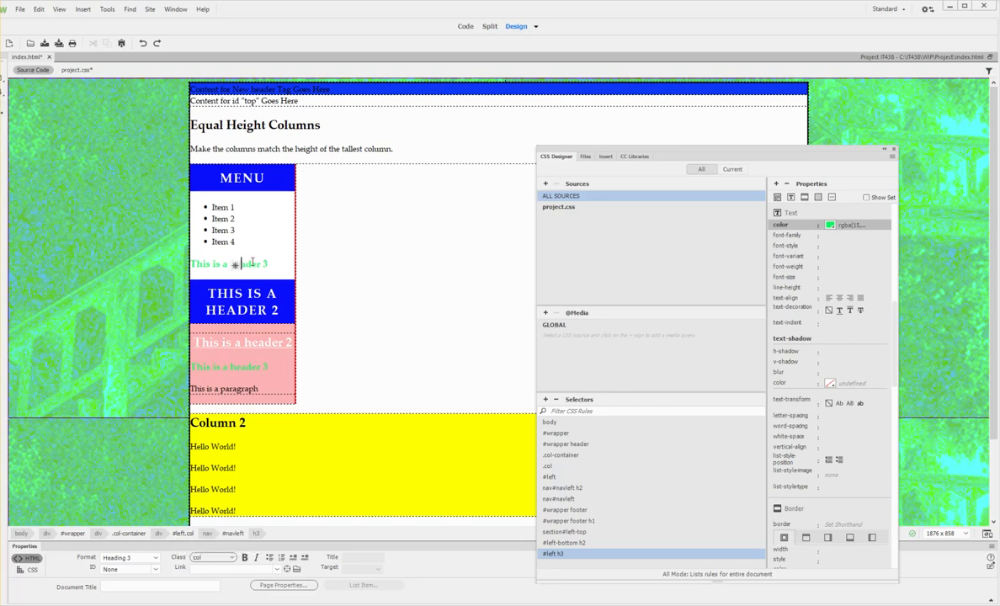
left_click(248, 367)
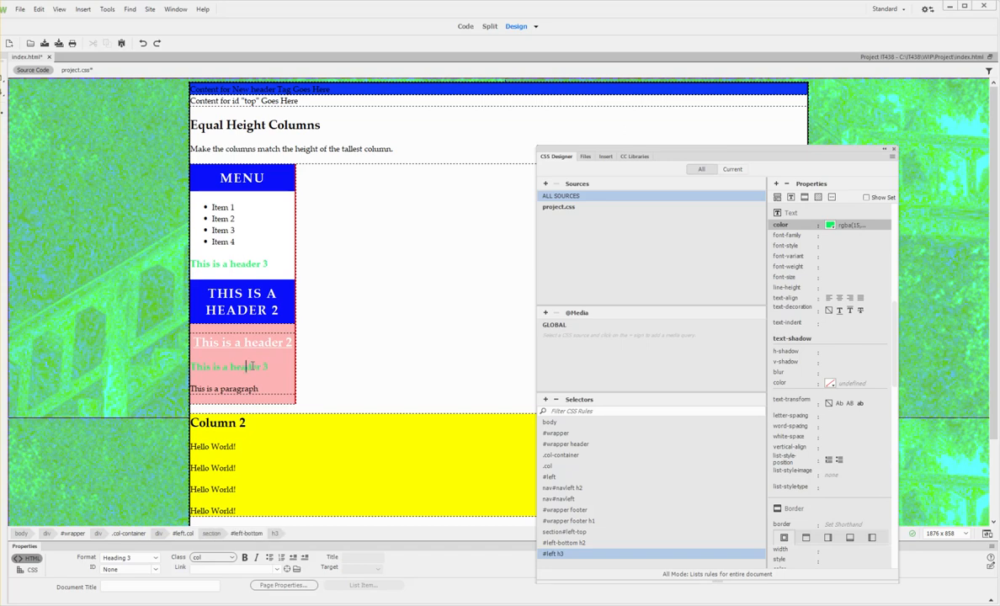
Rename the #left h3 selector to #left-bottom h3 so it covers only the left-bottom section's level 3 heading.
right_click(628, 558)
left_click(613, 556)
double_click(605, 554)
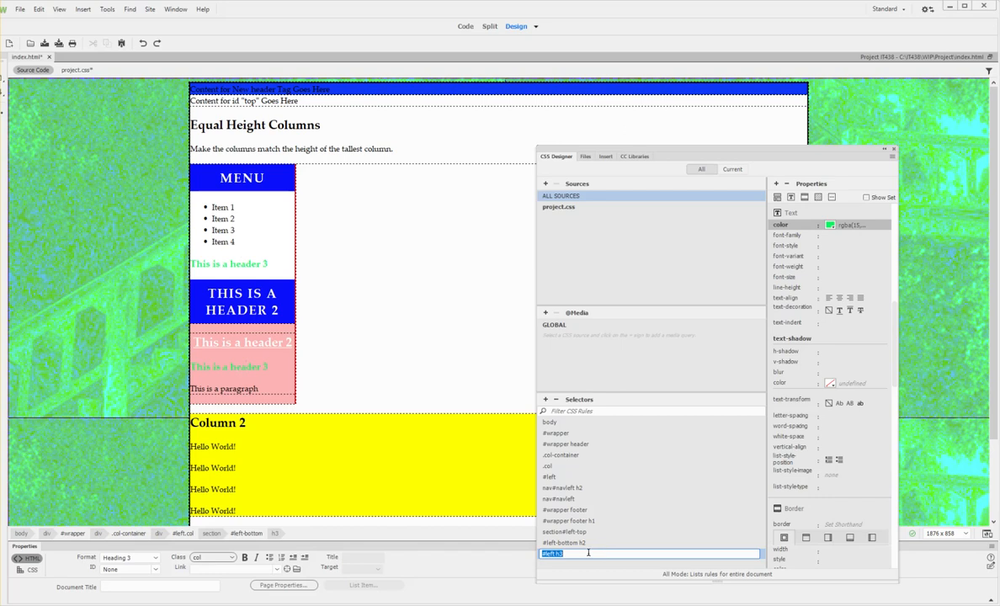
left_click(586, 552)
key("Left")
key("Left")
key("Left")
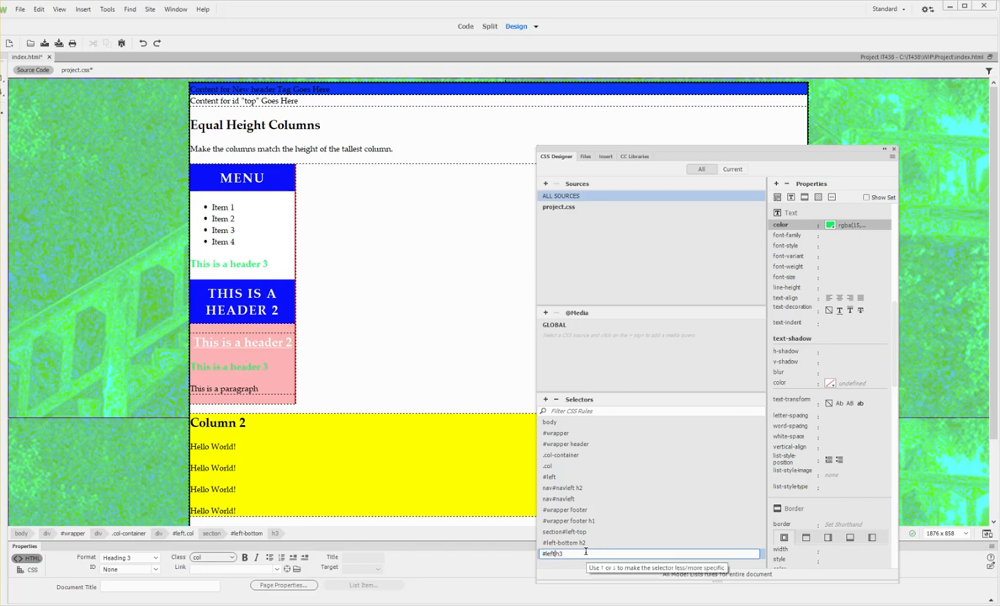
type("-bot")
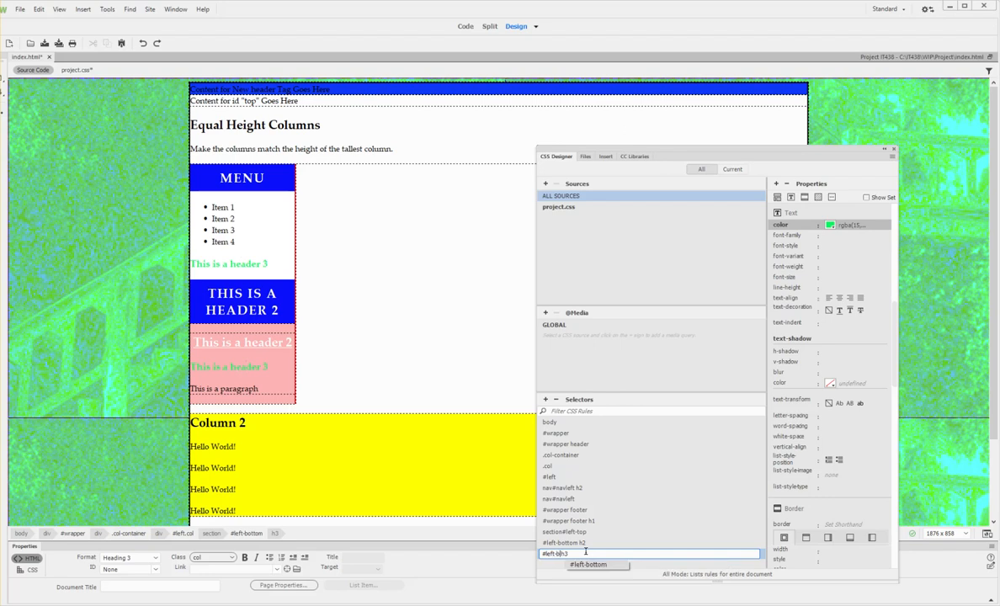
type("t")
left_click(600, 565)
key("Return")
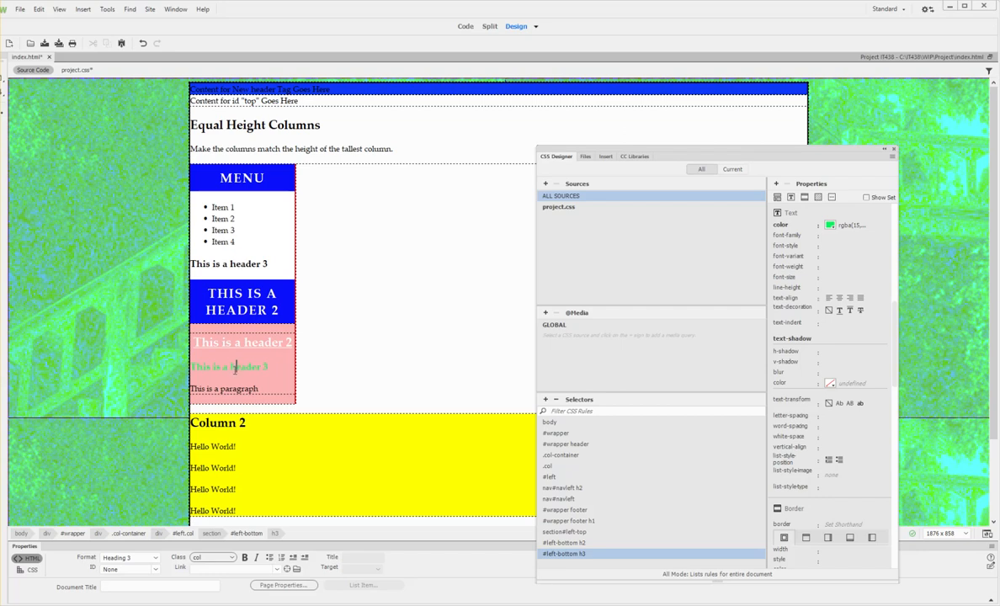
Give the #left-bottom h3 rule centered text with a line-through decoration and an x-large font size.
left_click(839, 298)
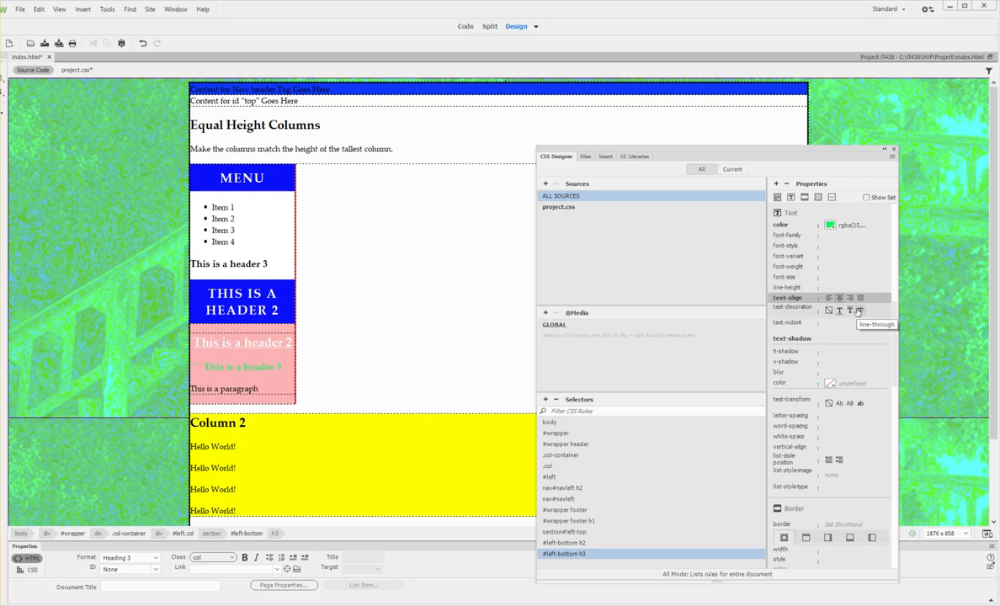
left_click(851, 311)
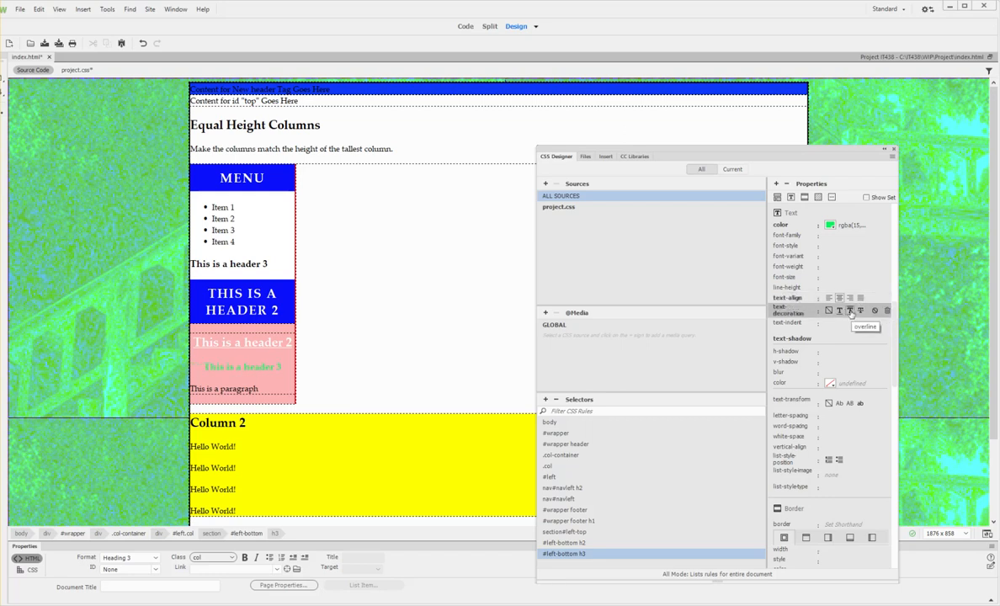
left_click(850, 312)
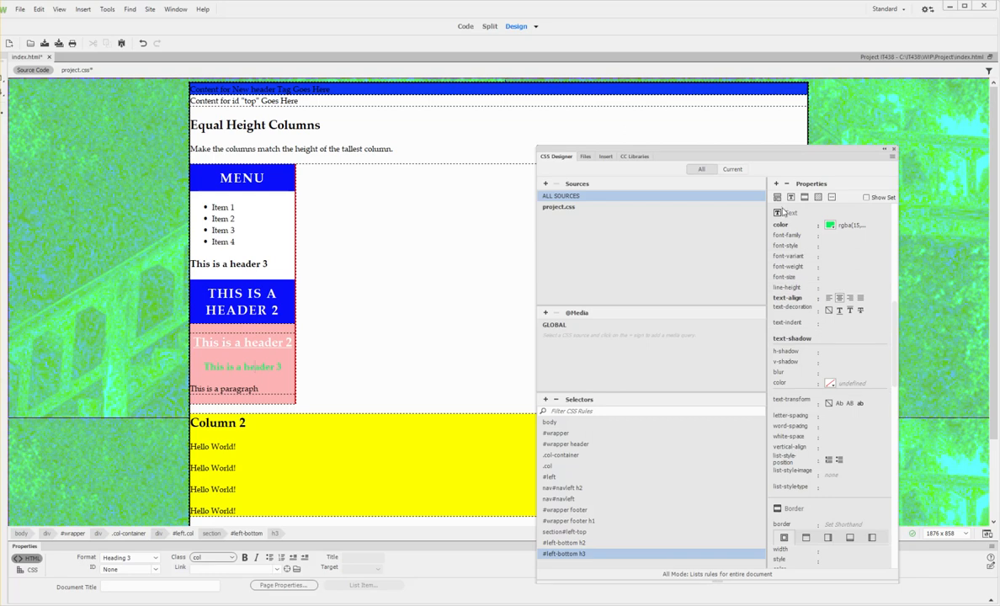
left_click(839, 311)
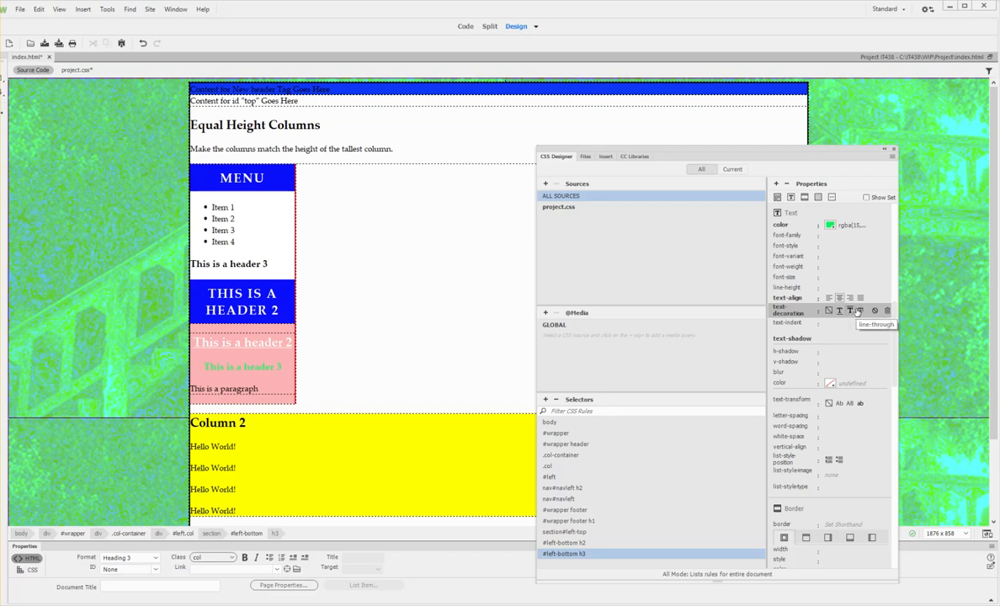
left_click(859, 312)
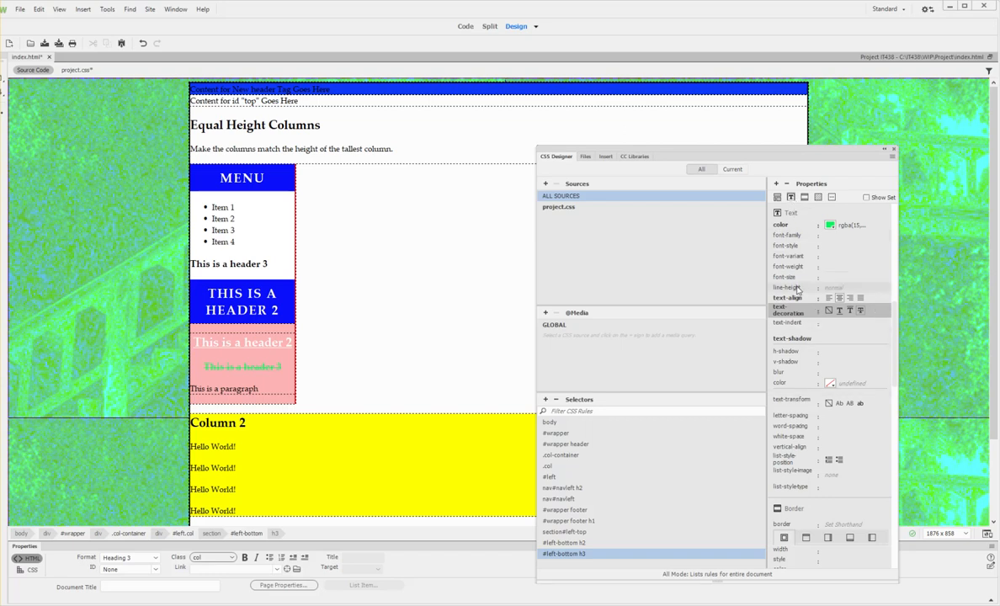
left_click(836, 279)
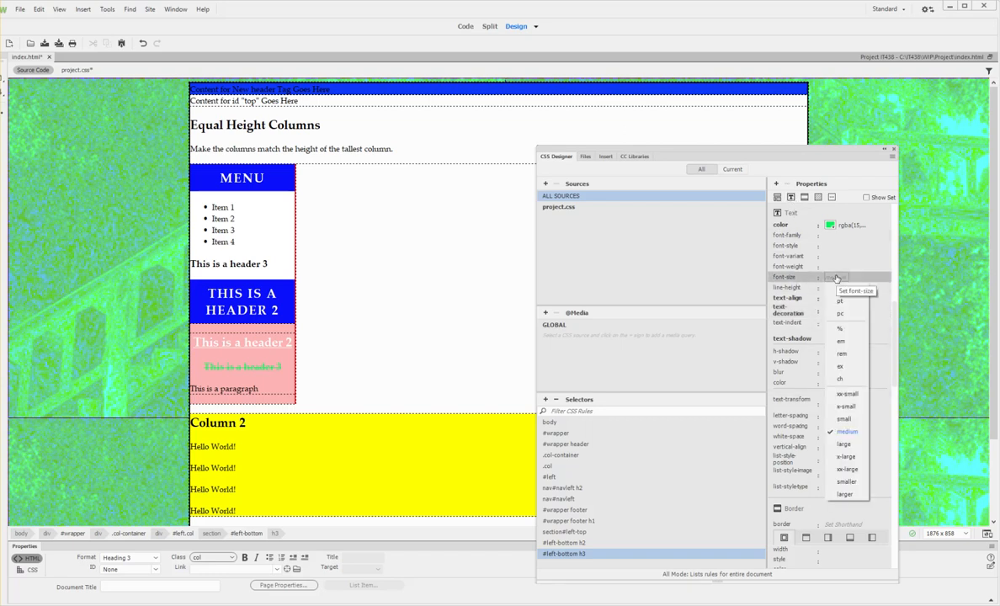
left_click(844, 456)
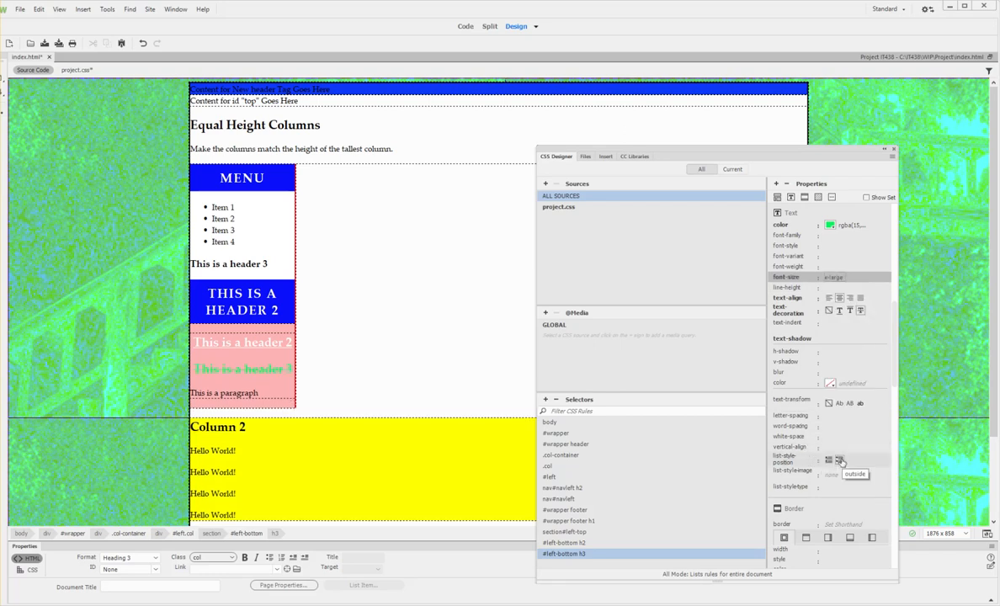
Add a #left-bottom p CSS selector for the paragraph in the left-bottom section.
left_click(236, 393)
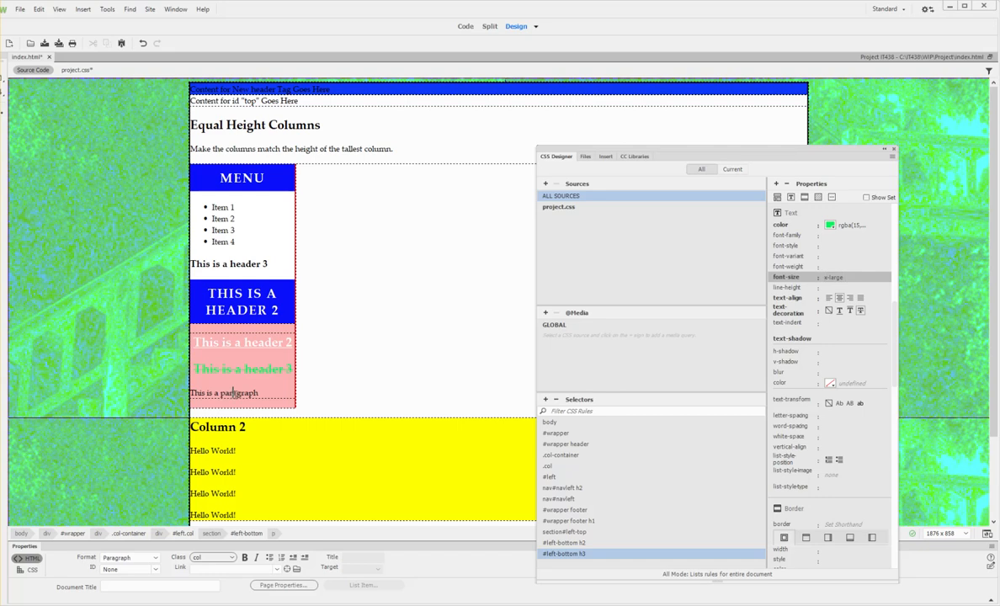
left_click(275, 534)
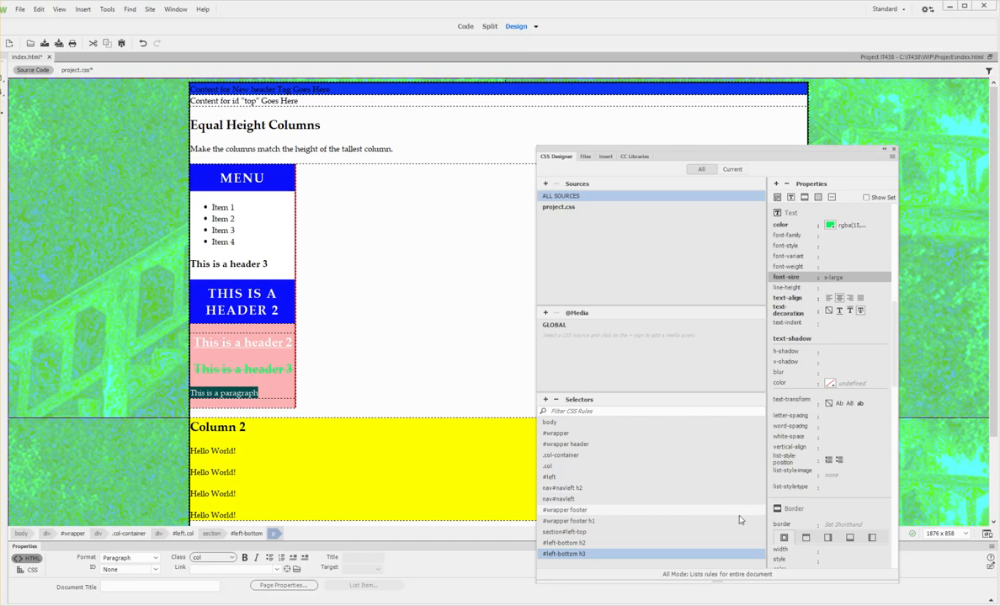
left_click(545, 399)
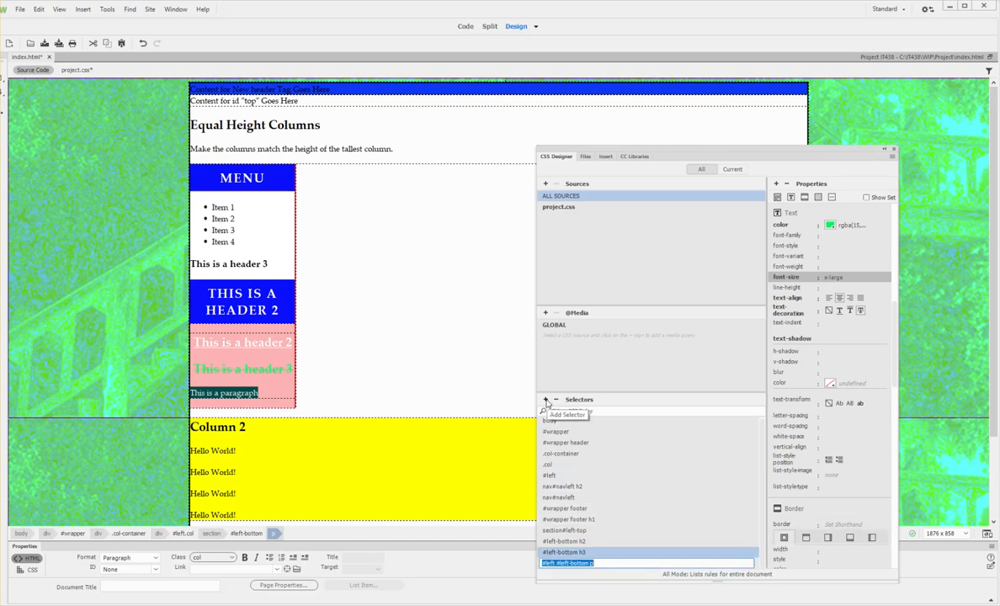
key("Up")
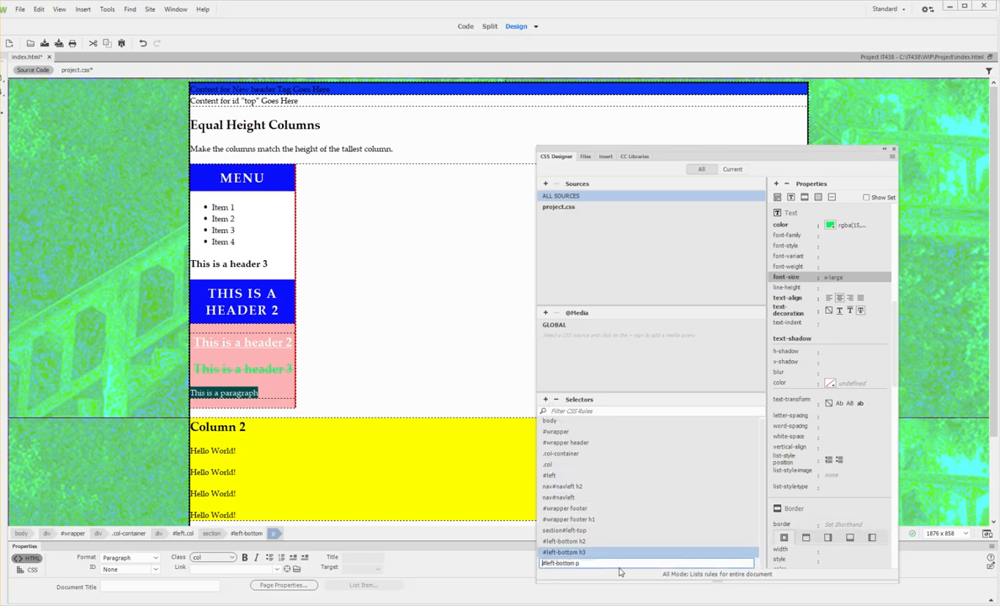
key("Return")
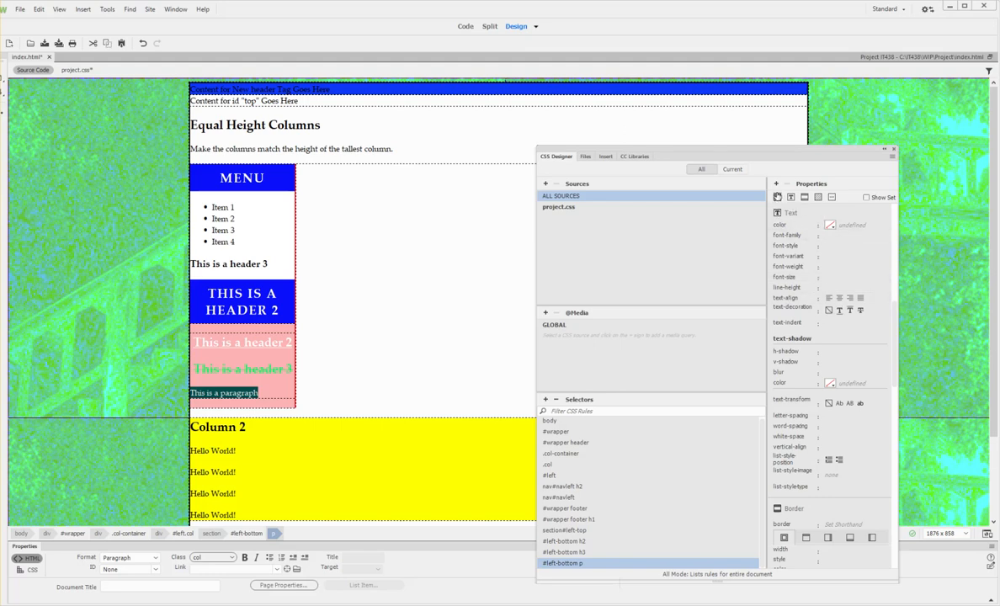
Set the bottom margin of the #left-bottom p rule to 6 px.
left_click(778, 197)
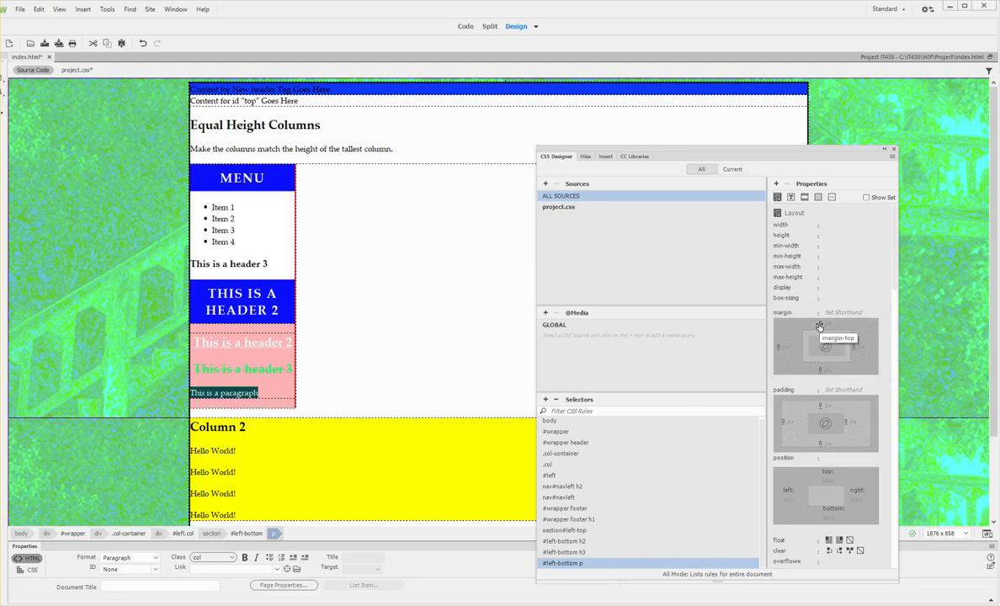
left_click(820, 369)
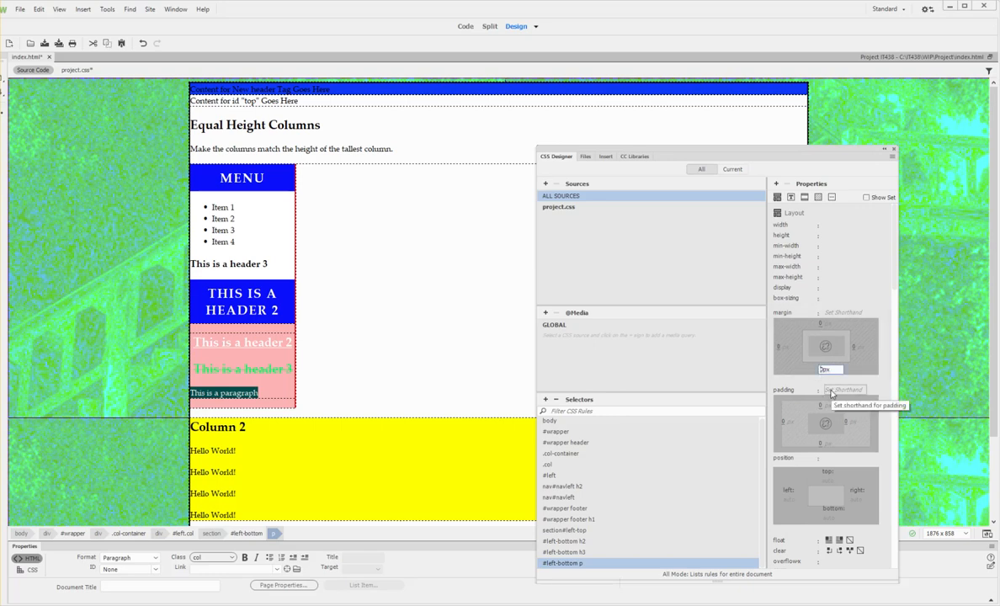
type("6")
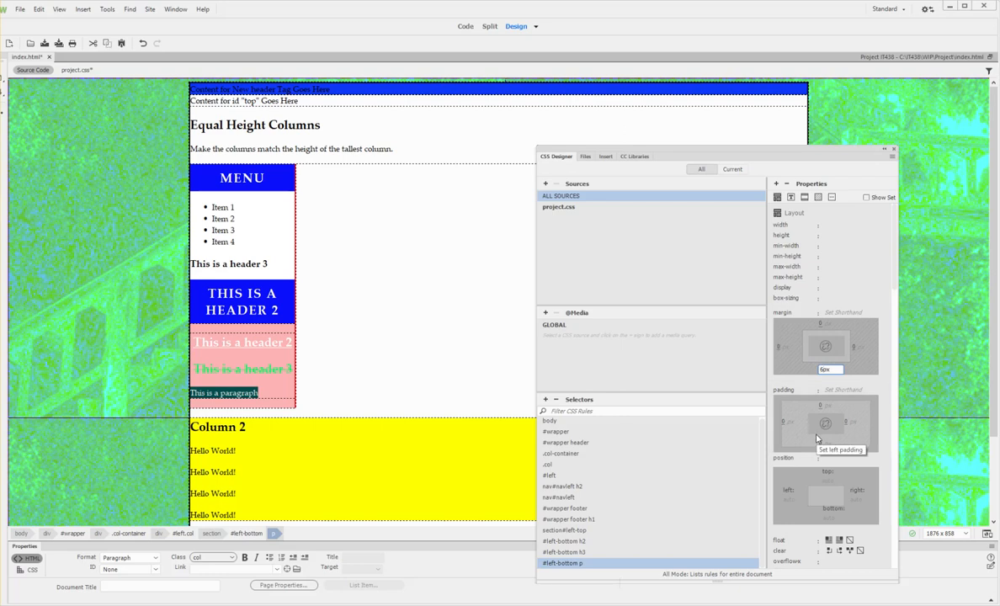
key("Return")
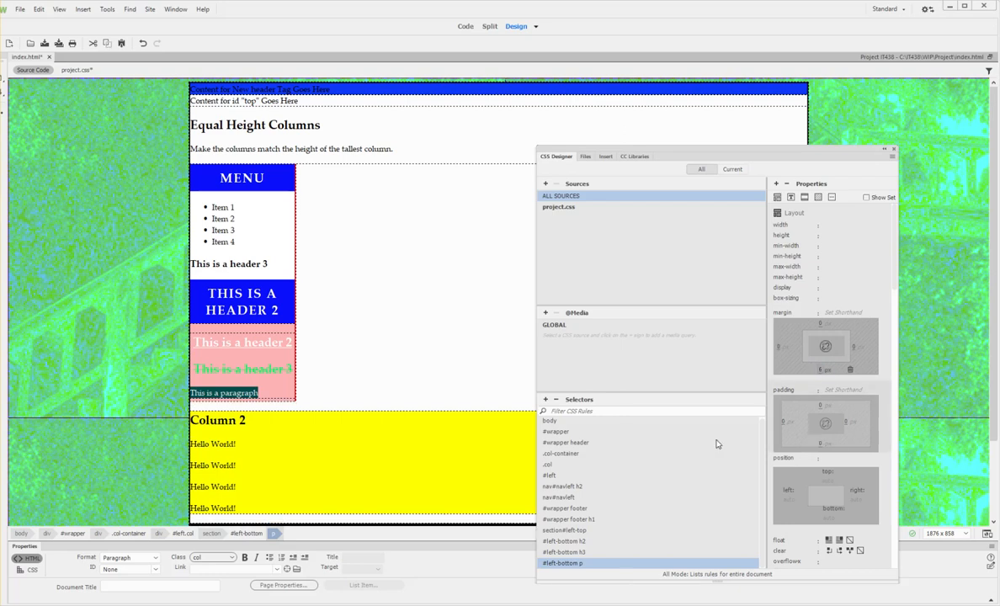
Add a second "This is a paragraph" line below the left-bottom paragraph, re-editing the #left-bottom p rule's bottom margin along the way.
left_click(260, 394)
key("Return")
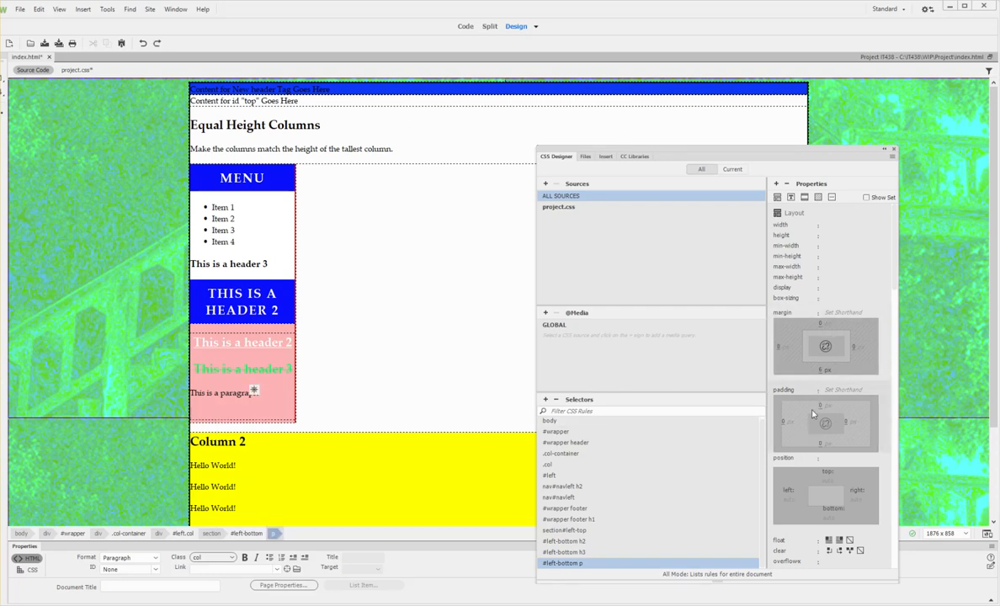
left_click(820, 370)
type("6px")
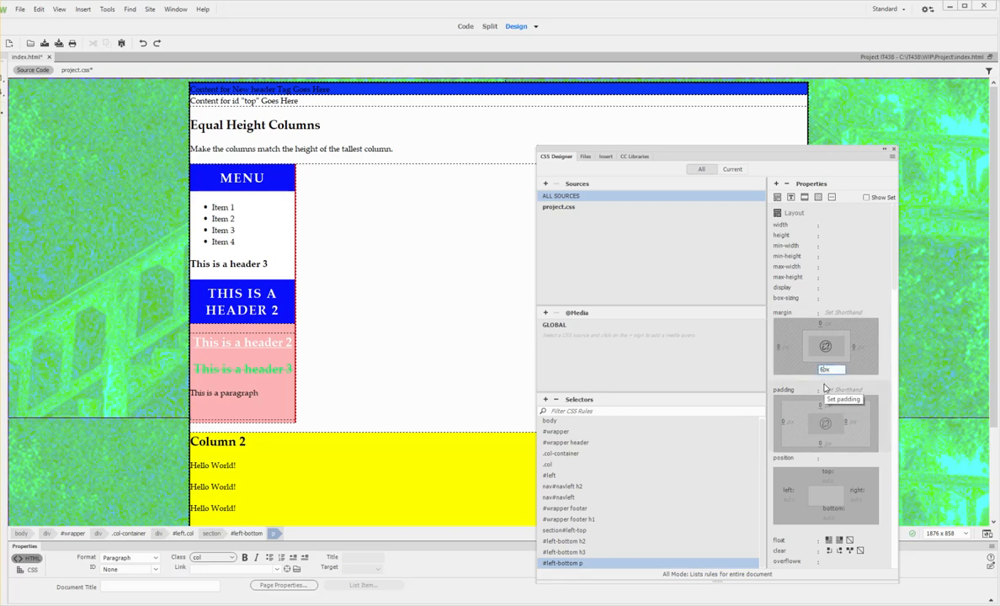
key("Return")
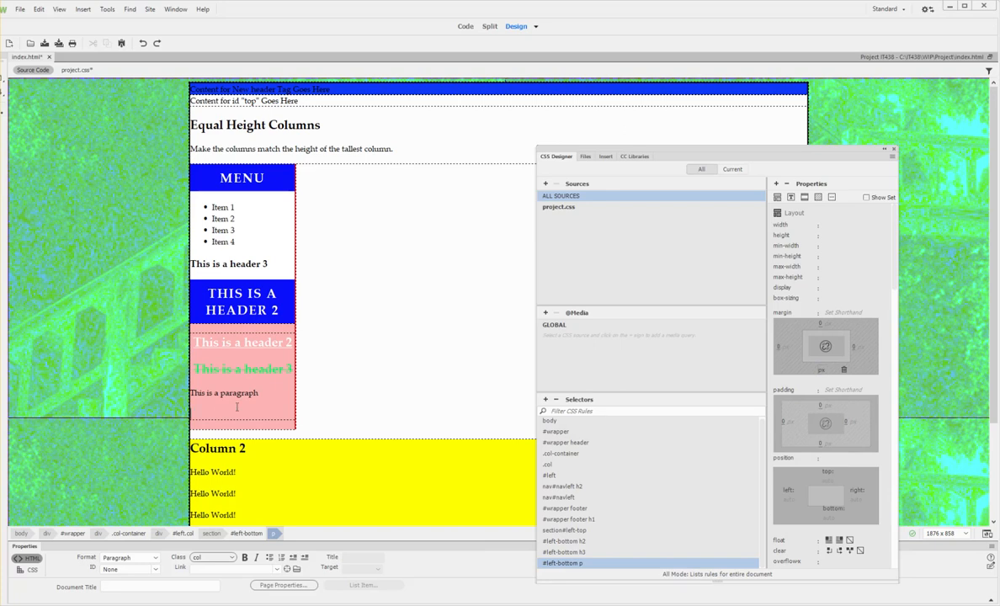
type("This is a paragraph")
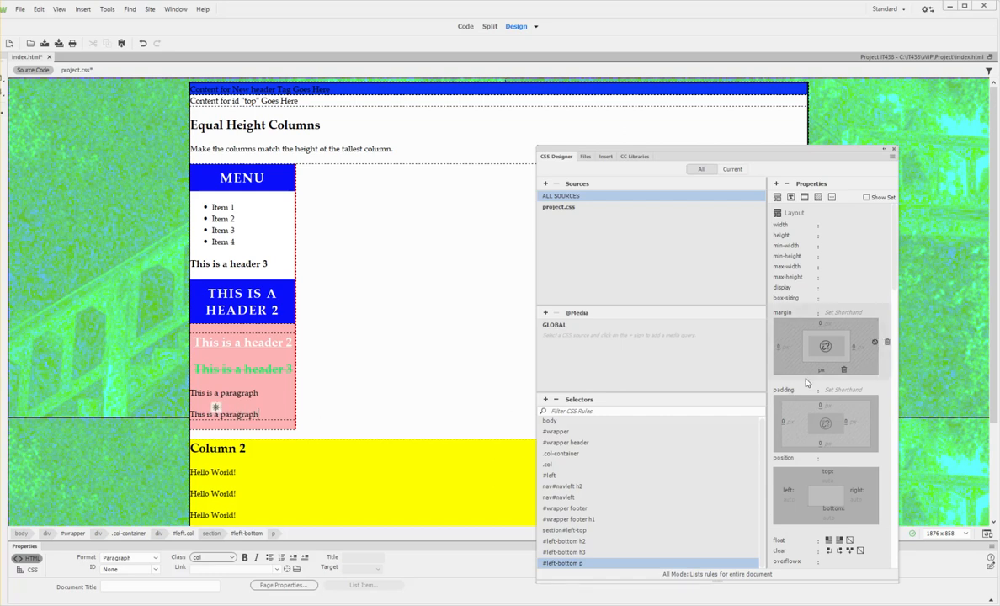
Set both the bottom and top margins of the #left-bottom p rule to 0 px.
left_click(819, 372)
left_click(819, 372)
double_click(820, 372)
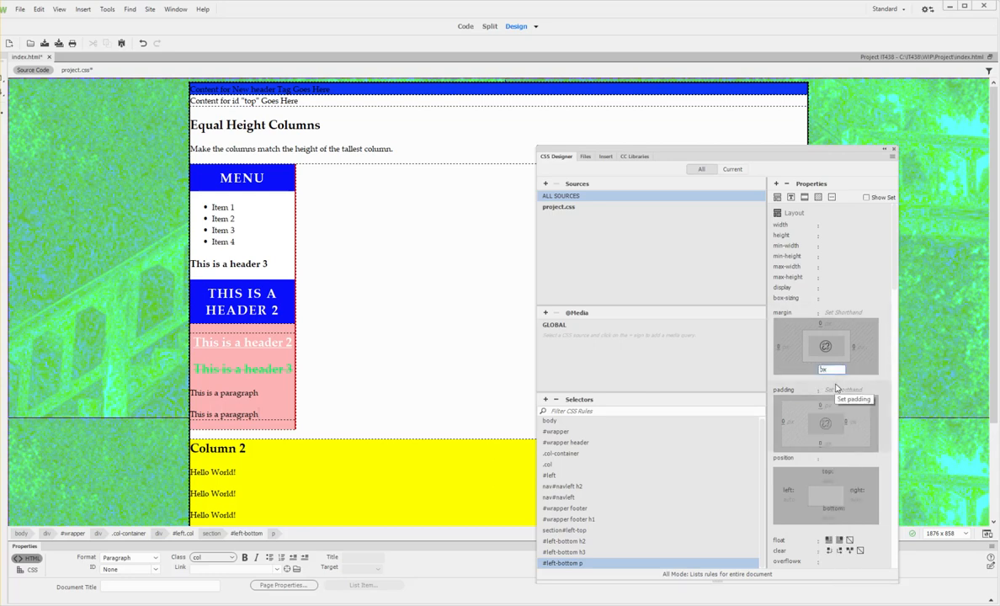
type("0")
key("Return")
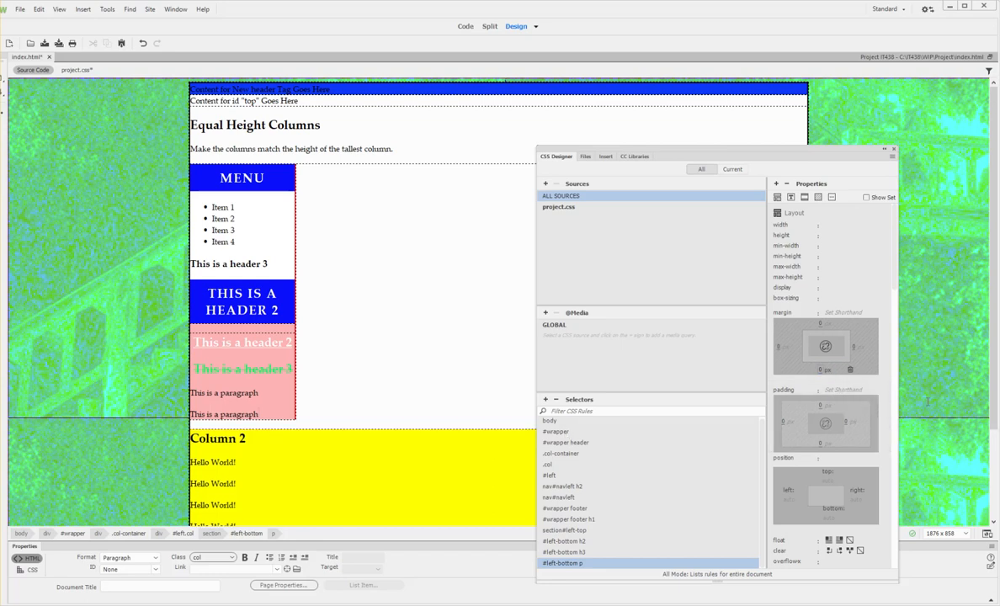
left_click(820, 324)
type("0")
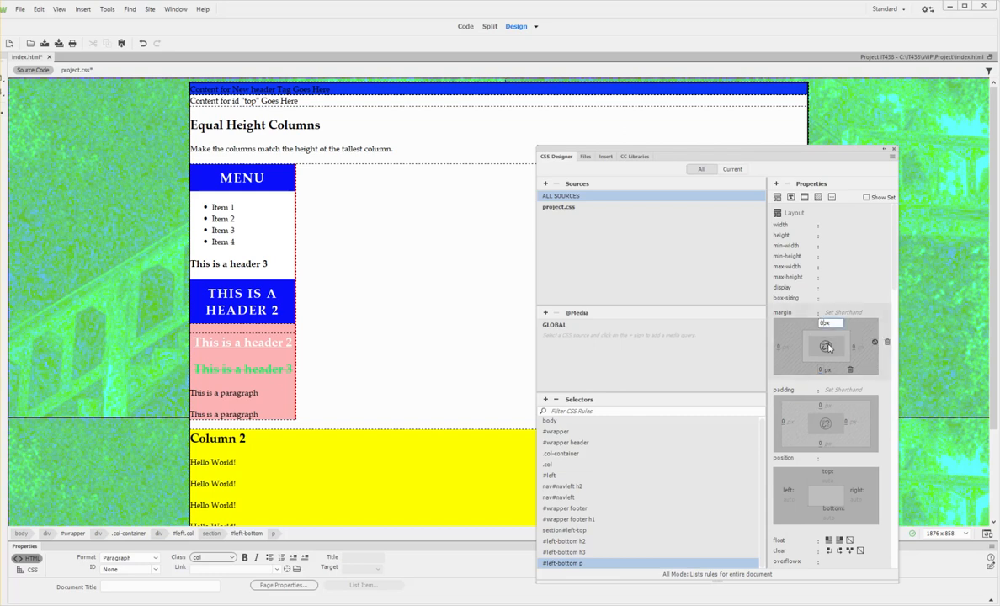
key("Return")
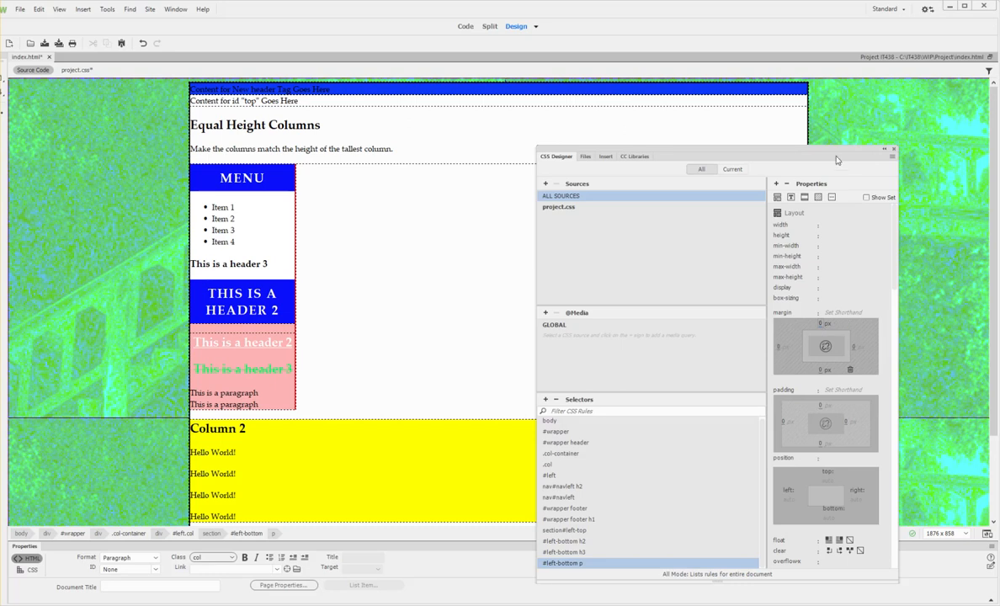
Move the CSS Designer out of the way, check the Column 2 heading in Live view, and examine the right column's source code.
left_click_drag(830, 150, 0, 313)
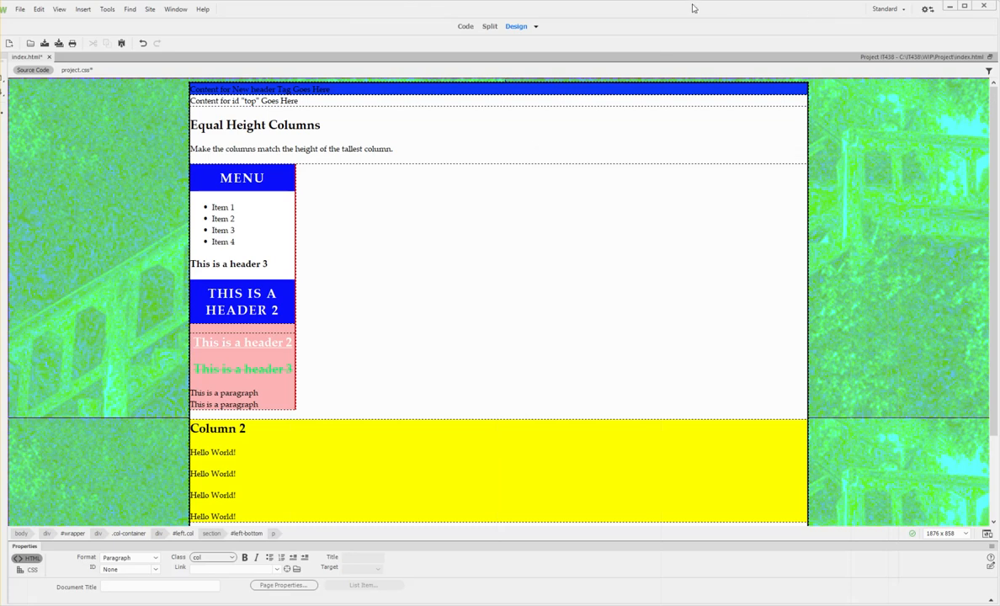
left_click(535, 26)
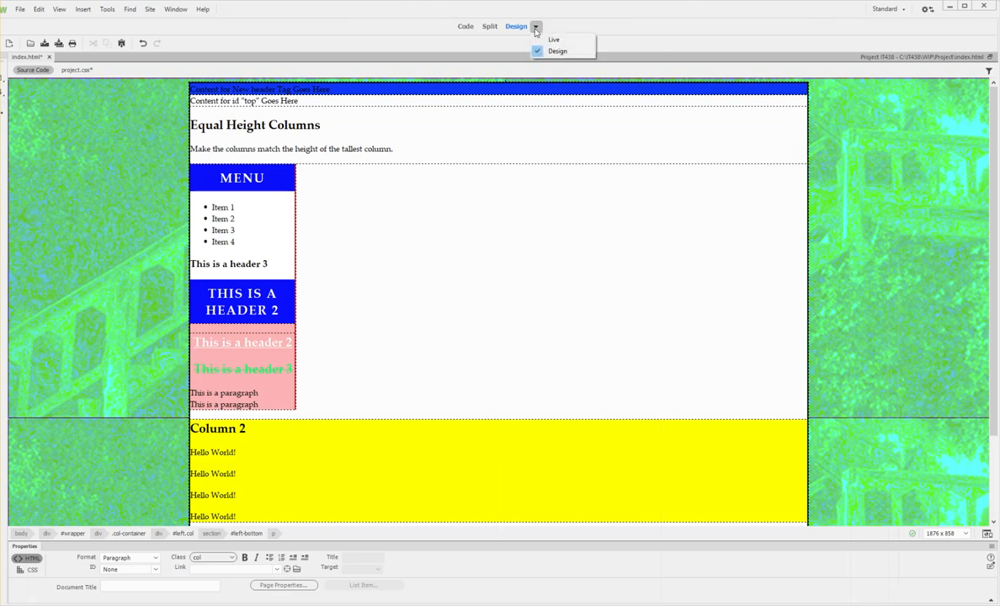
left_click(553, 40)
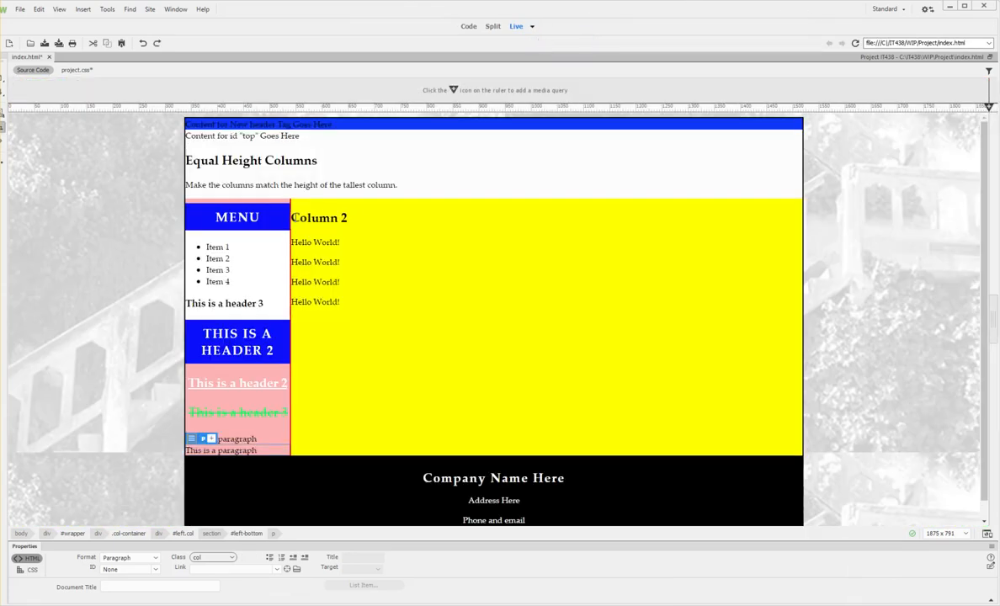
left_click(310, 219)
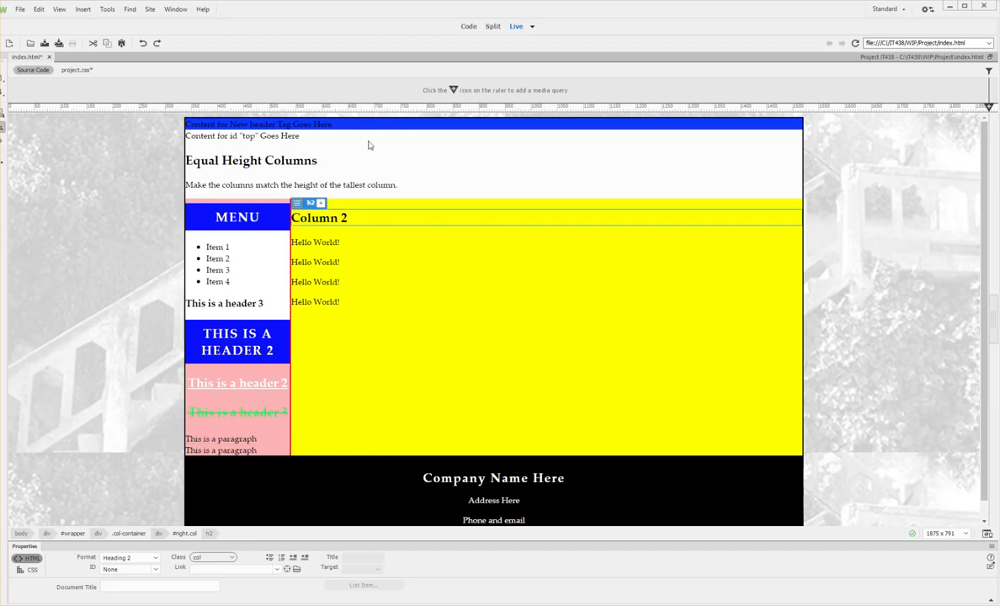
left_click(467, 27)
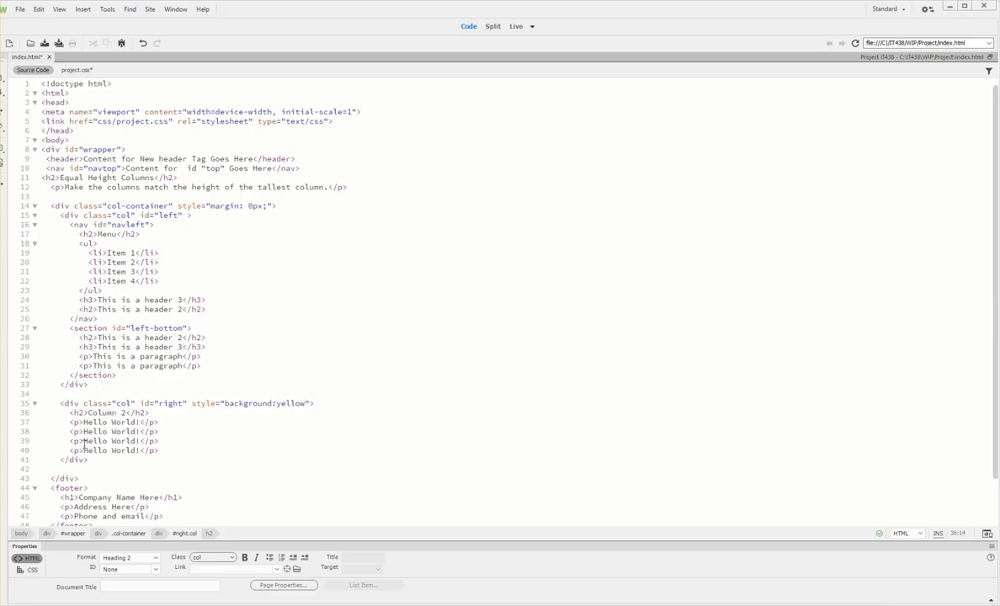
Switch to Live view, bring the CSS Designer back beside the page content, and select the #right div.
left_click(516, 26)
left_click_drag(4, 371, 793, 211)
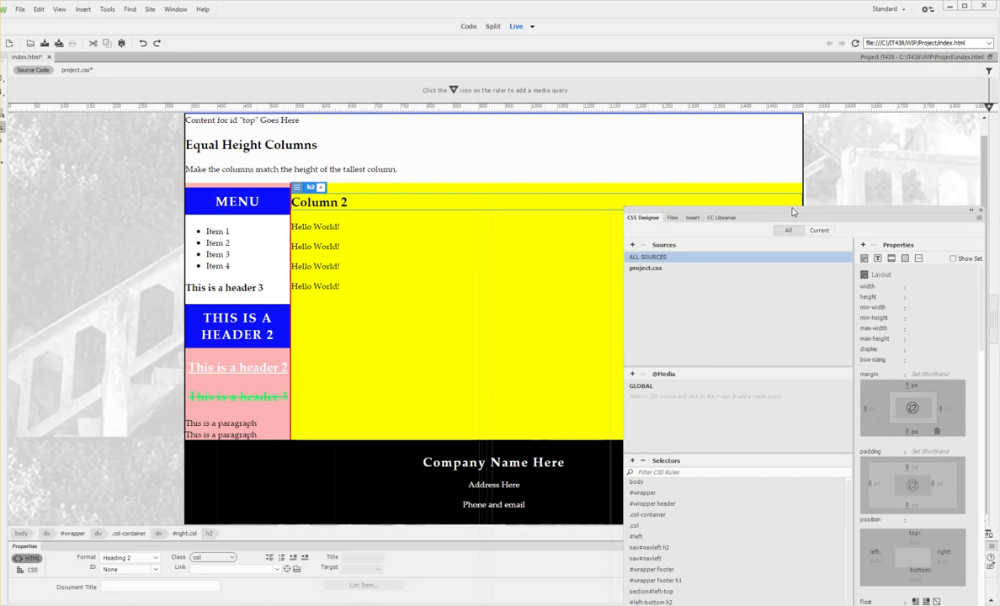
left_click(179, 535)
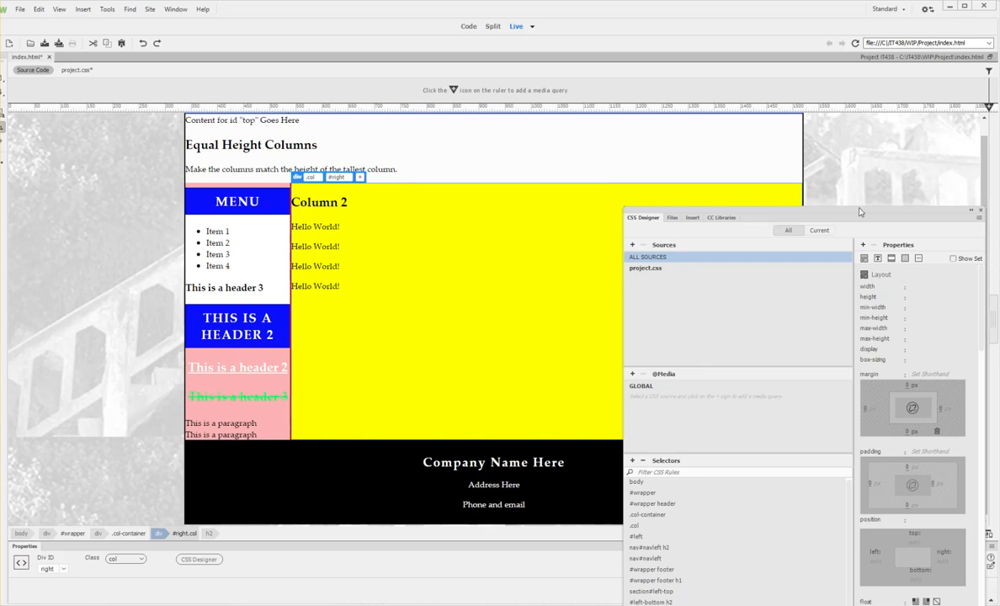
left_click_drag(840, 216, 752, 165)
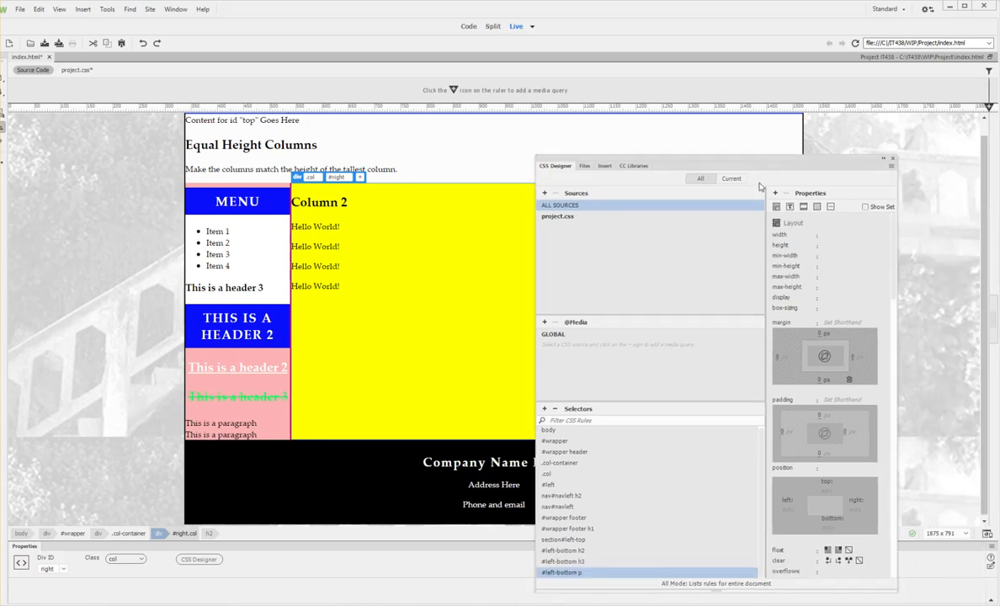
Set the #left-bottom p rule's background colour to white and undo that change.
left_click(818, 207)
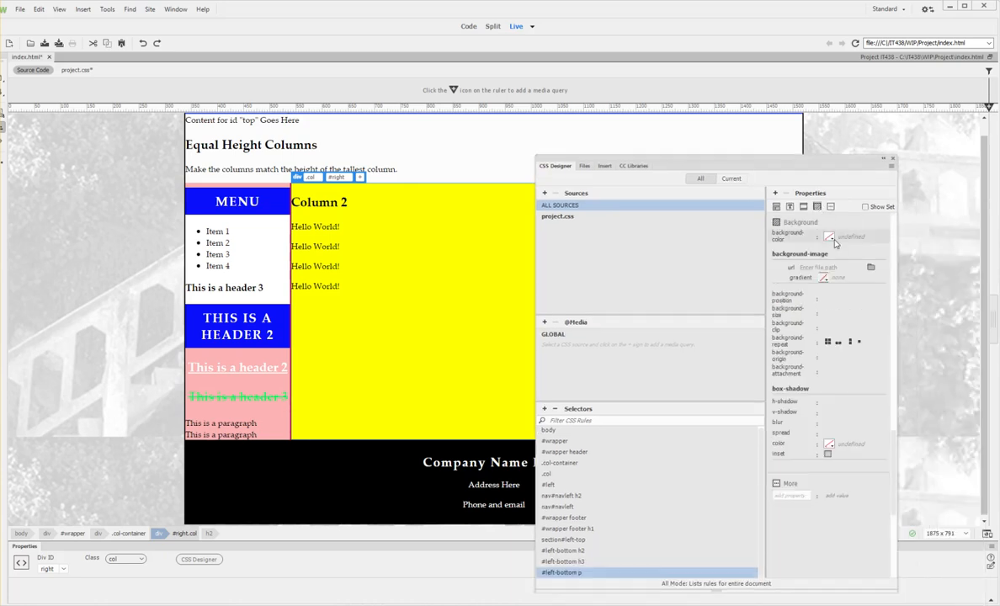
left_click(829, 237)
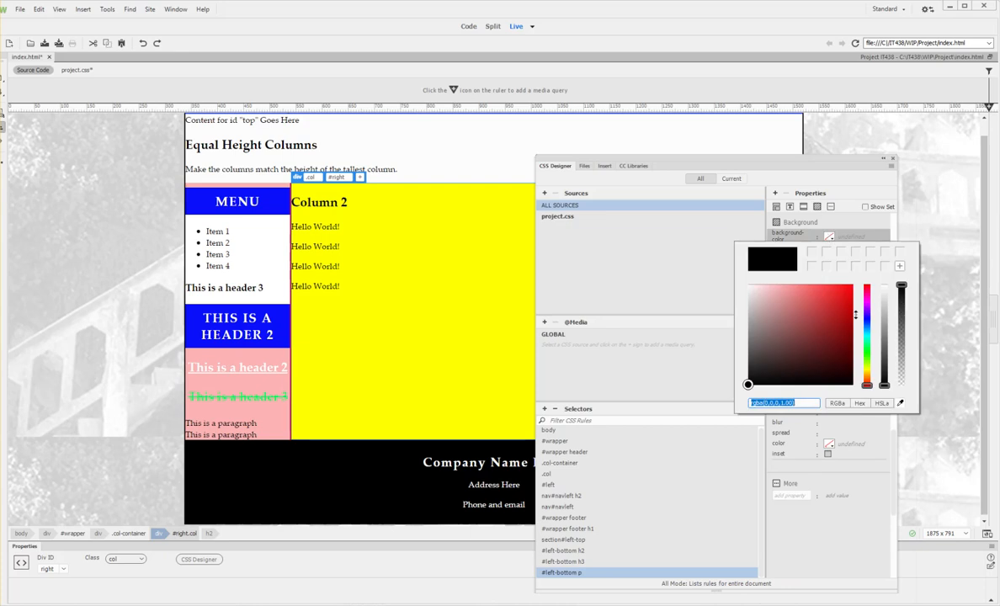
left_click_drag(884, 385, 892, 285)
key("Return")
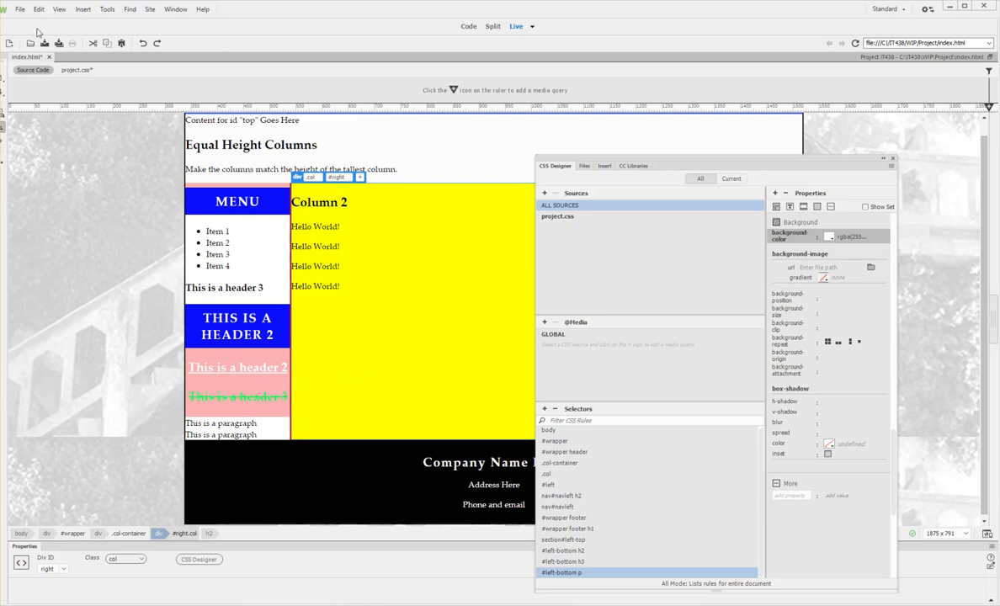
left_click(143, 45)
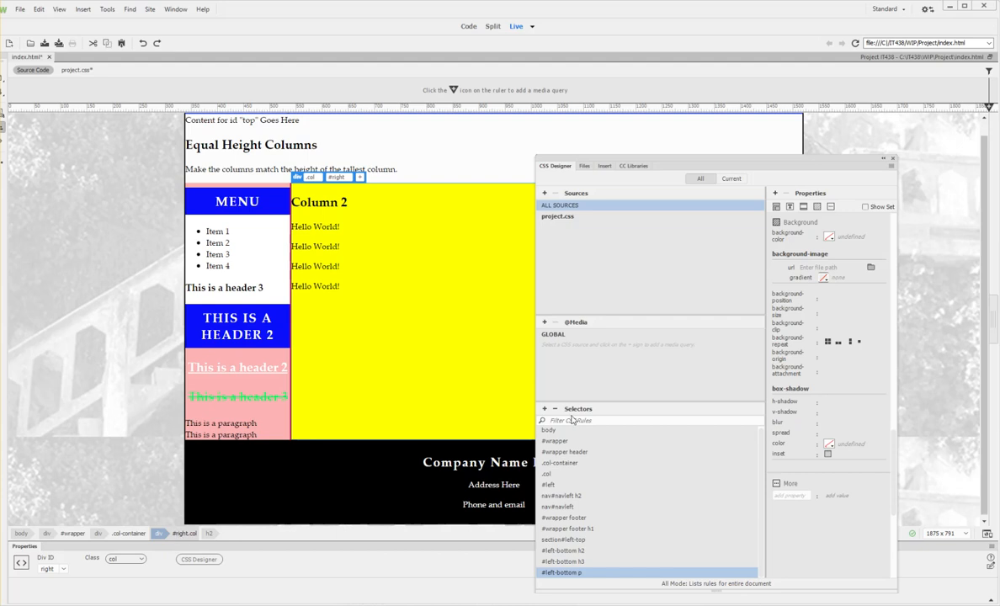
Create a .col-container #right selector and set its background colour to white.
left_click(545, 409)
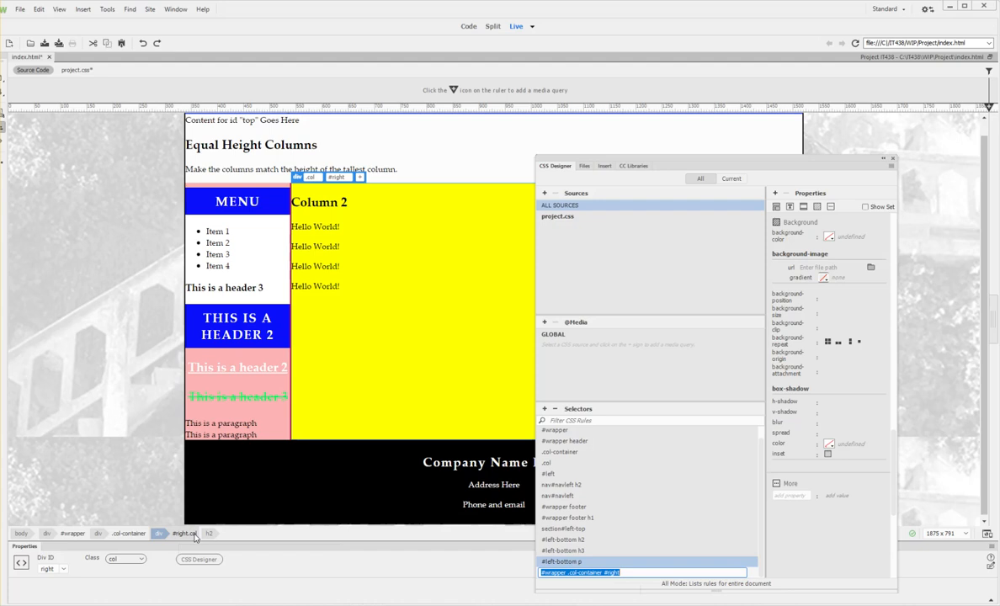
key("Up")
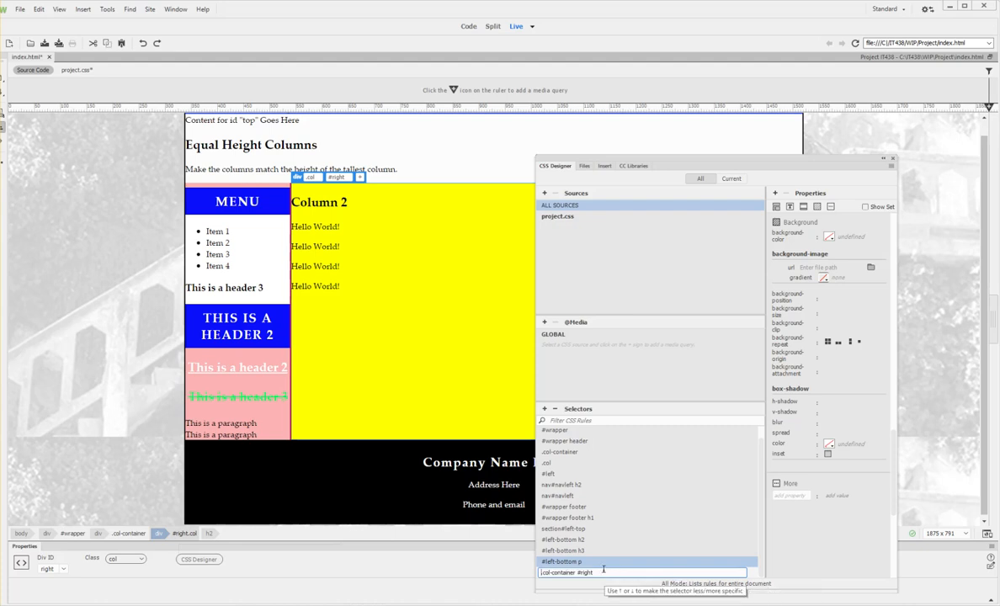
key("Return")
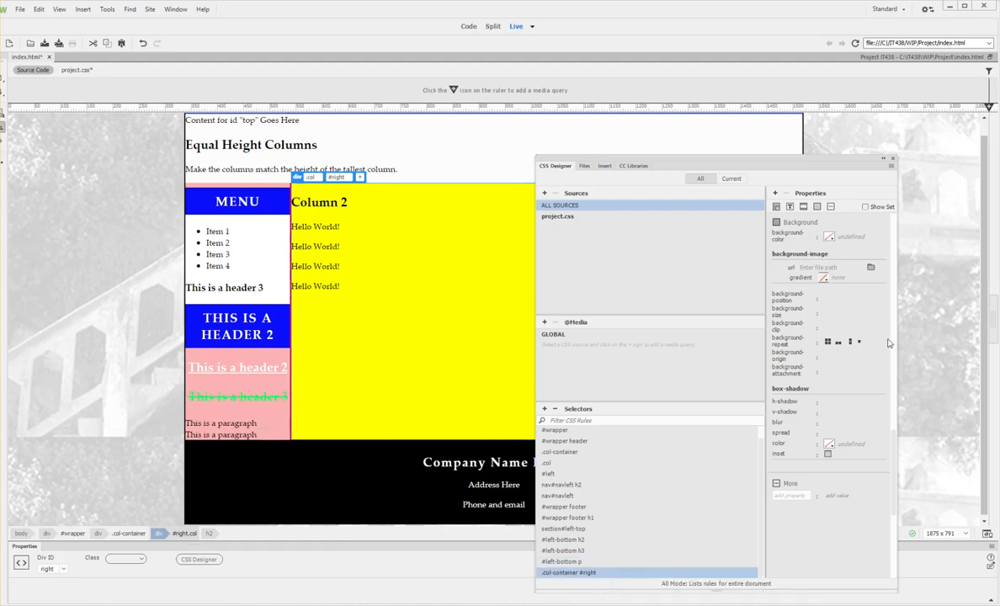
left_click(836, 240)
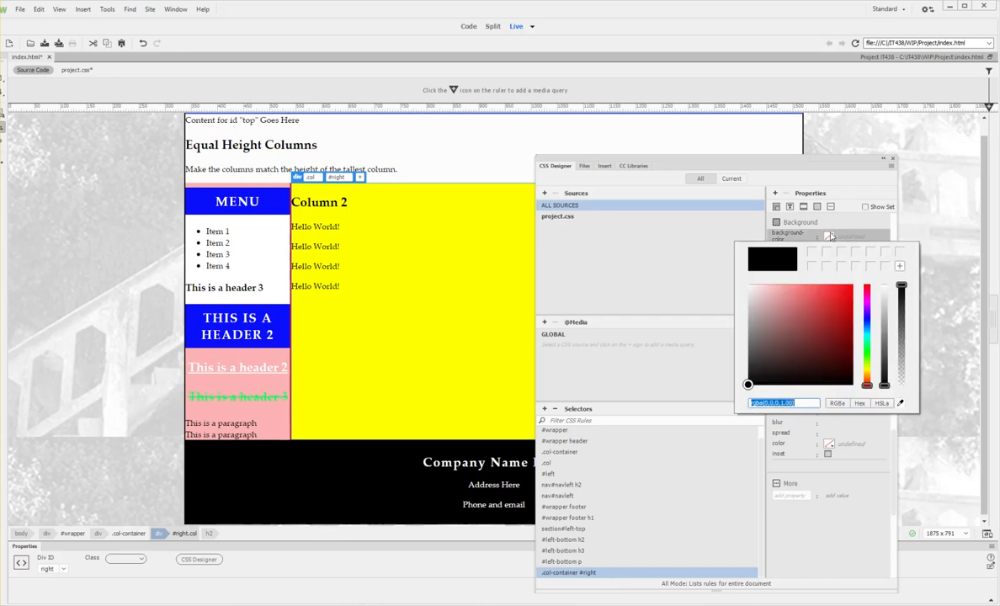
left_click_drag(886, 386, 885, 282)
key("Return")
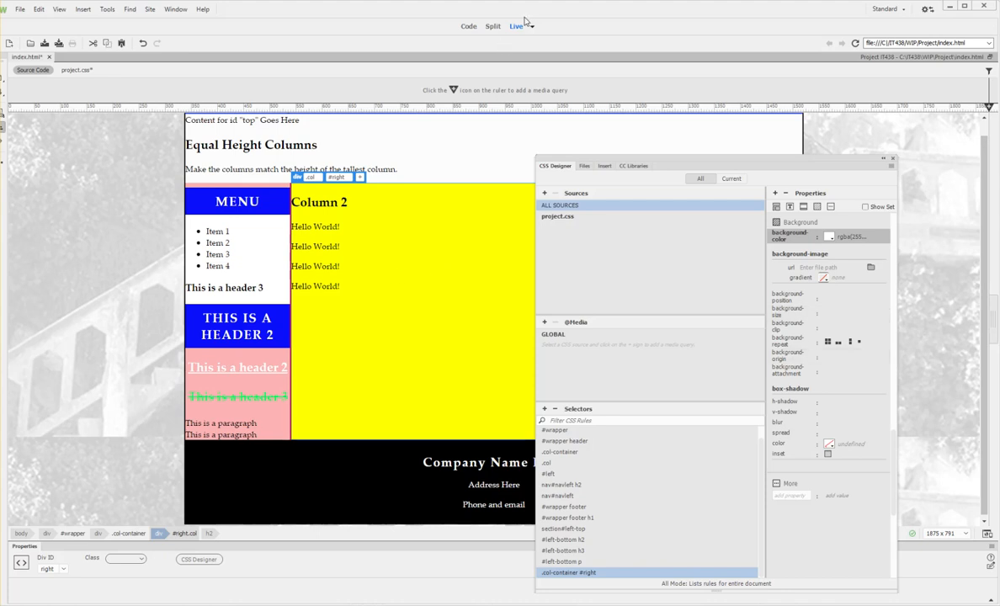
Change the right div's inline background to green in the source code and check it in Live view.
left_click(461, 28)
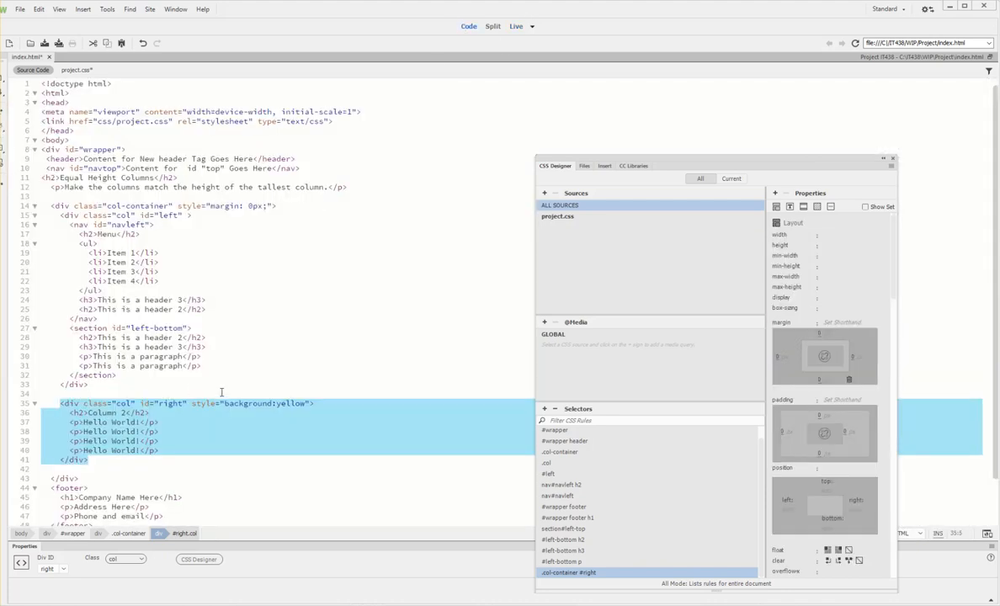
left_click(252, 433)
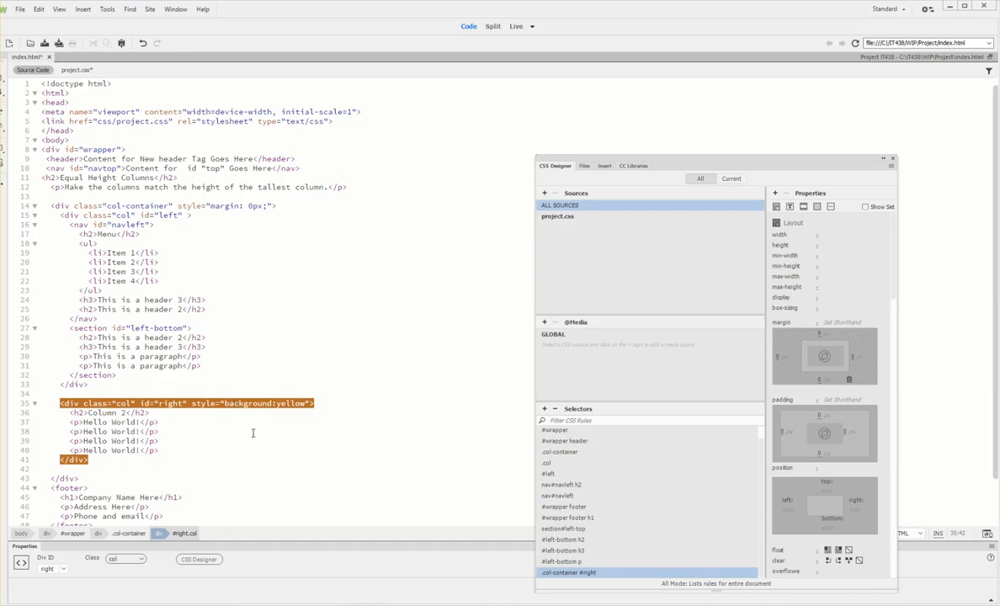
double_click(291, 404)
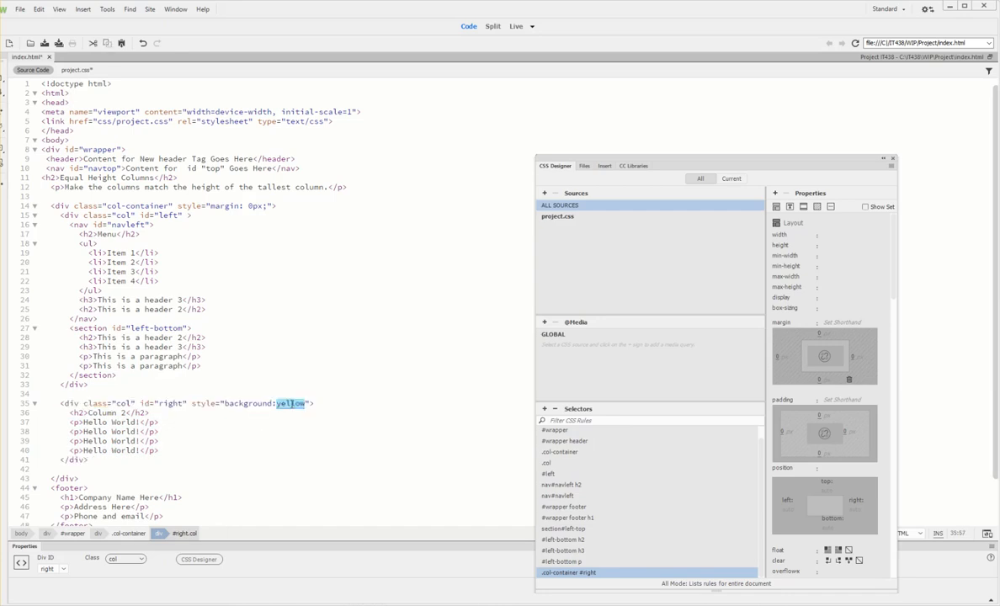
type("green")
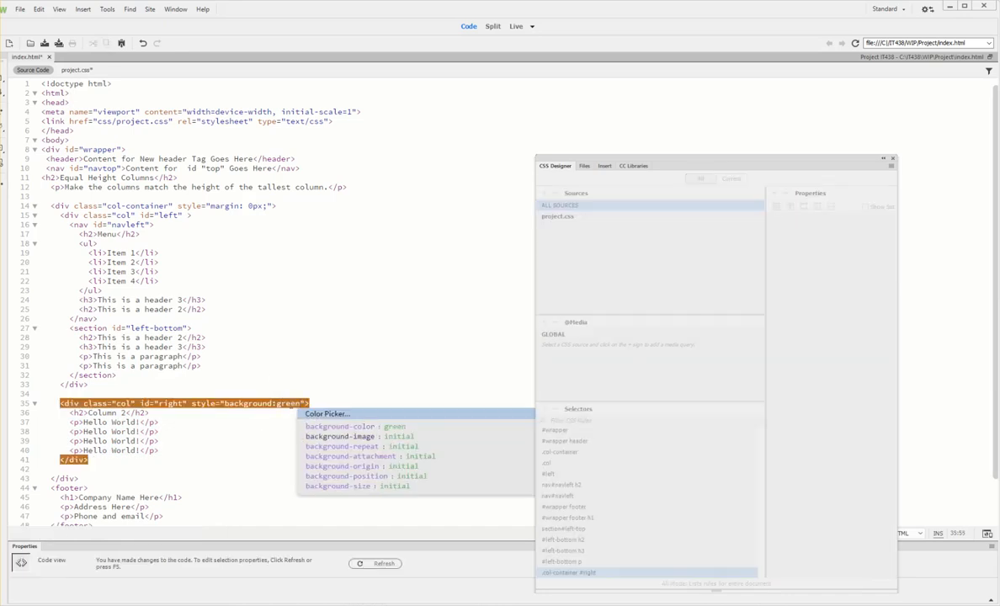
key("Return")
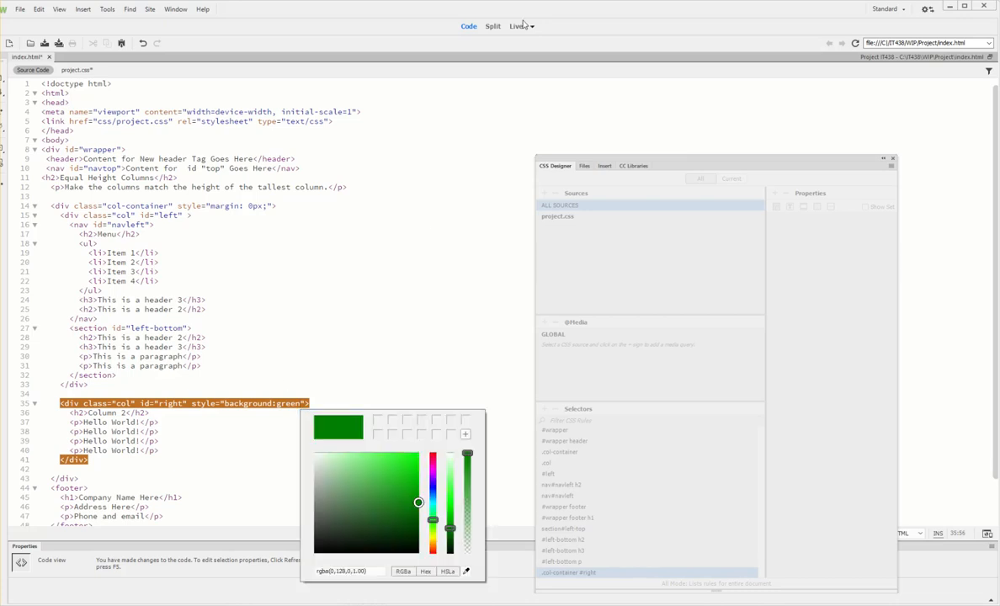
left_click(516, 31)
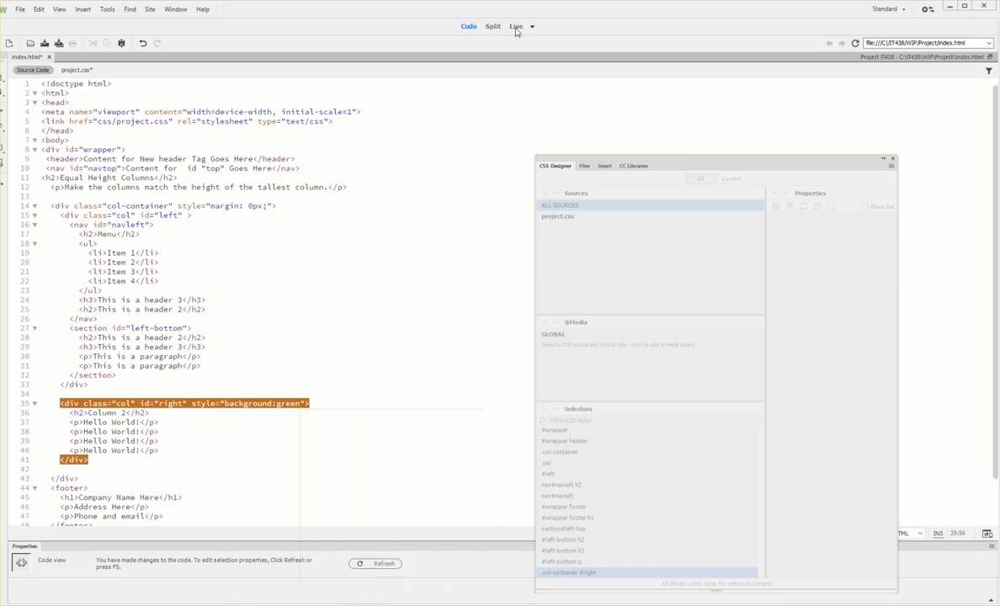
left_click(516, 30)
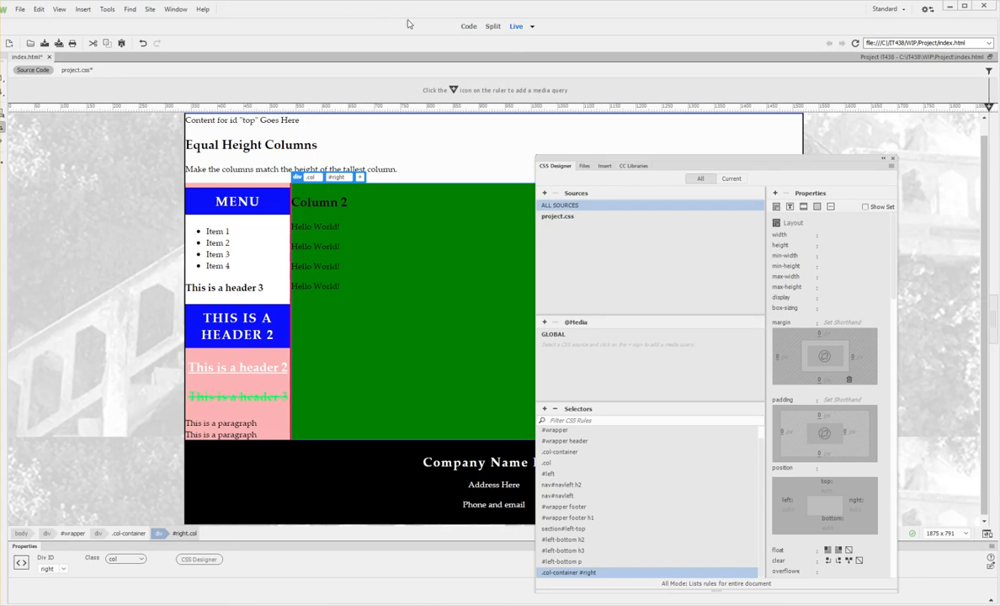
Remove the inline style attribute from the right div's opening tag and check the column in Live view.
left_click(465, 27)
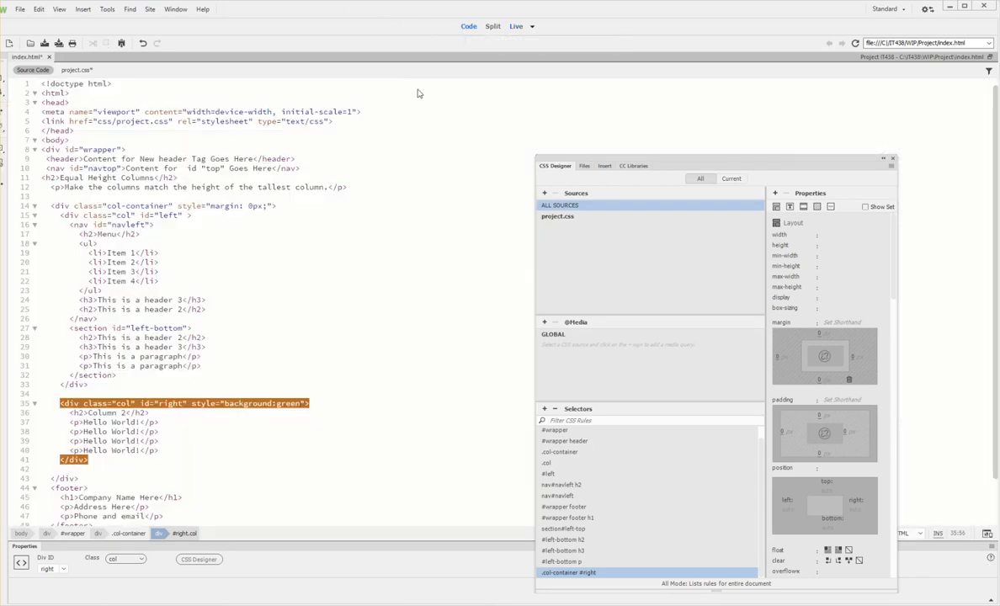
left_click(173, 413)
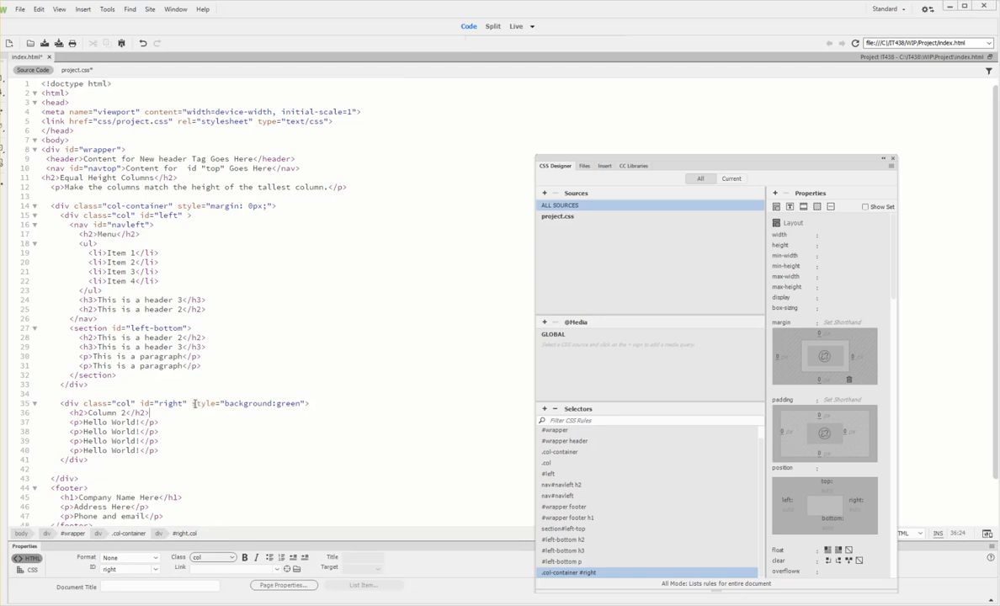
left_click(194, 403)
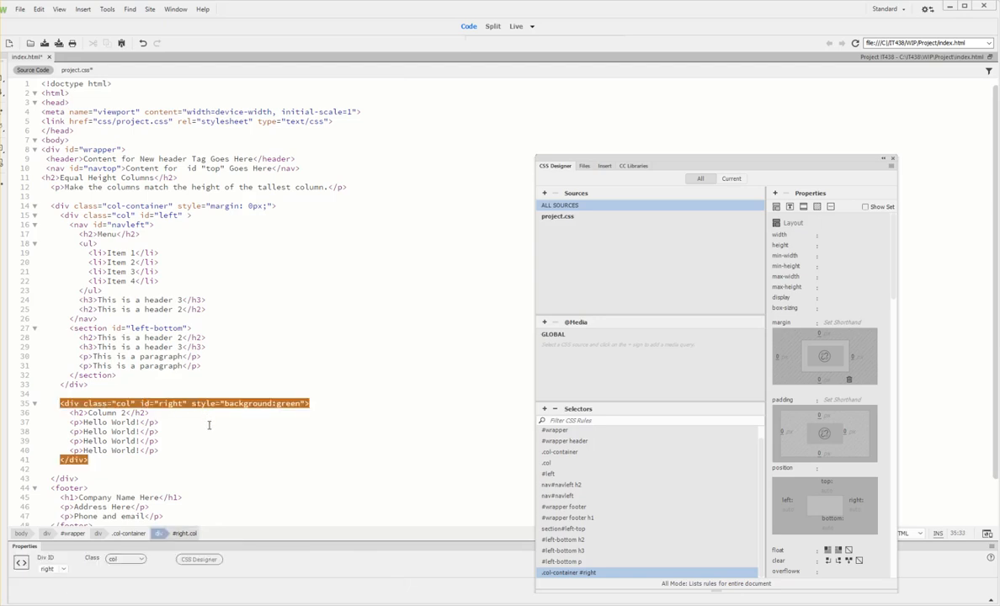
key("Delete")
key("Delete")
key("Delete")
key("Delete")
key("Delete")
key("Delete")
key("Delete")
key("Delete")
key("Delete")
key("Delete")
key("Delete")
key("Delete")
key("Delete")
key("Delete")
key("Delete")
key("Delete")
key("Delete")
key("Delete")
key("Delete")
key("Delete")
key("Delete")
key("Delete")
key("Delete")
key("Delete")
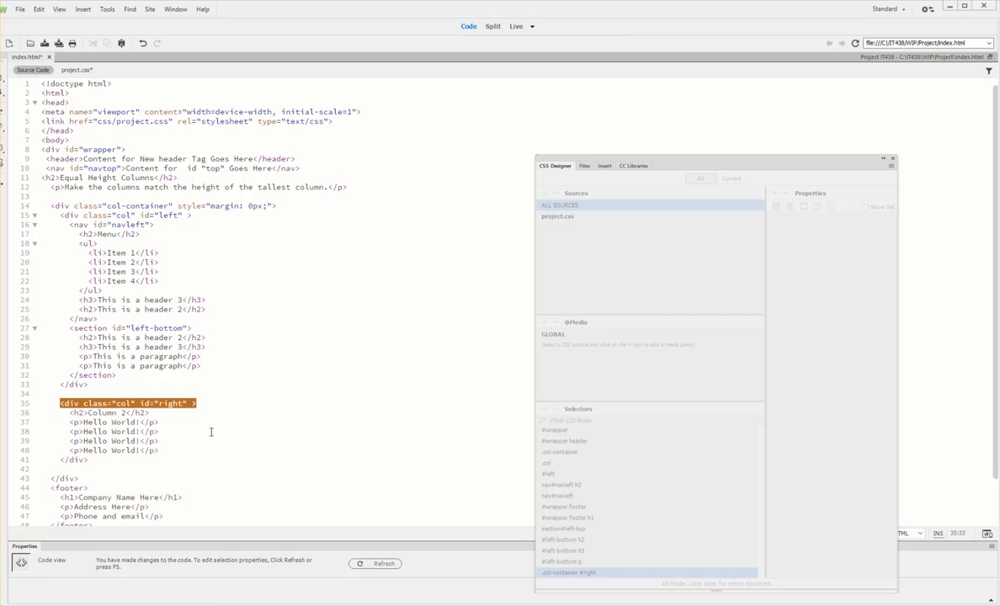
key("Delete")
left_click(516, 26)
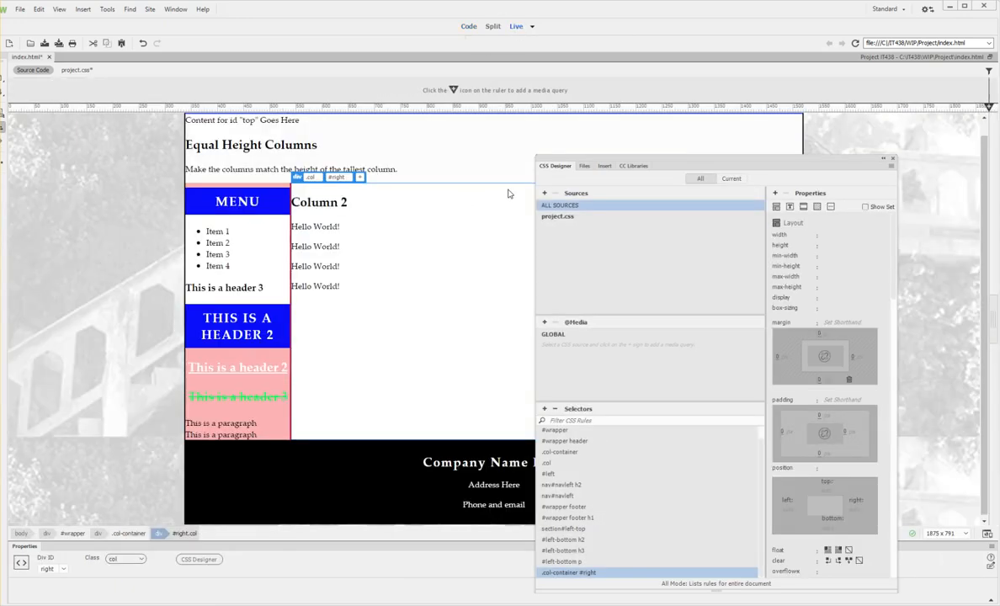
Move the CSS Designer out of the way and cut the "This is a header 2" heading from the navleft nav.
left_click_drag(627, 158, 1, 368)
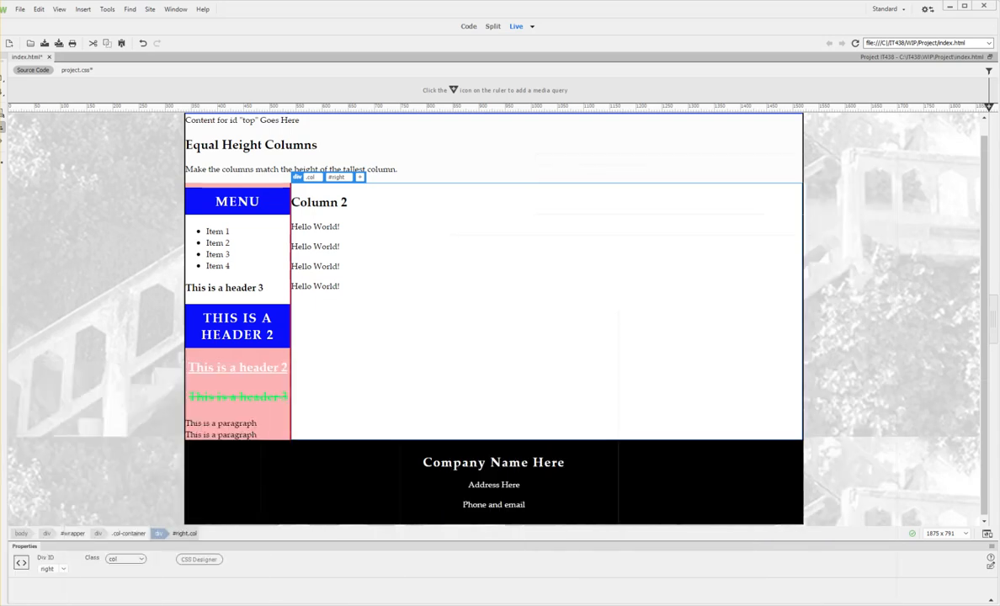
scroll(391, 364, "up", 1)
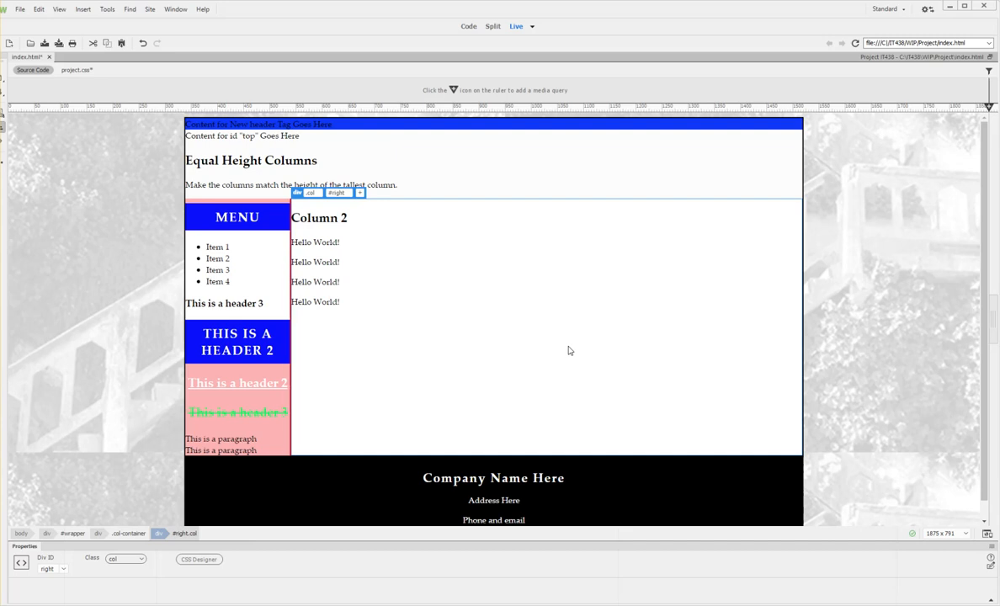
left_click(256, 336)
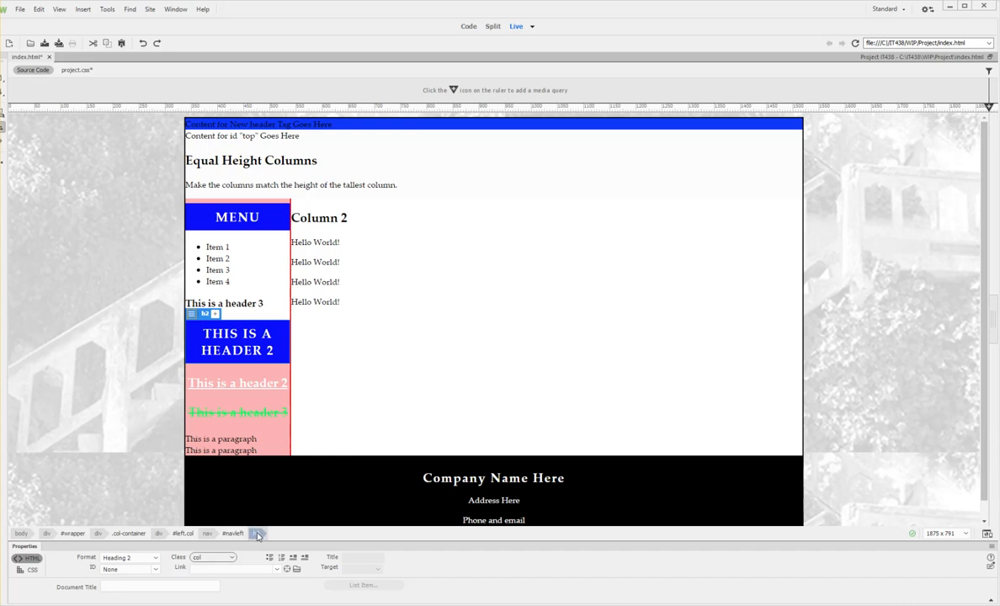
left_click(470, 27)
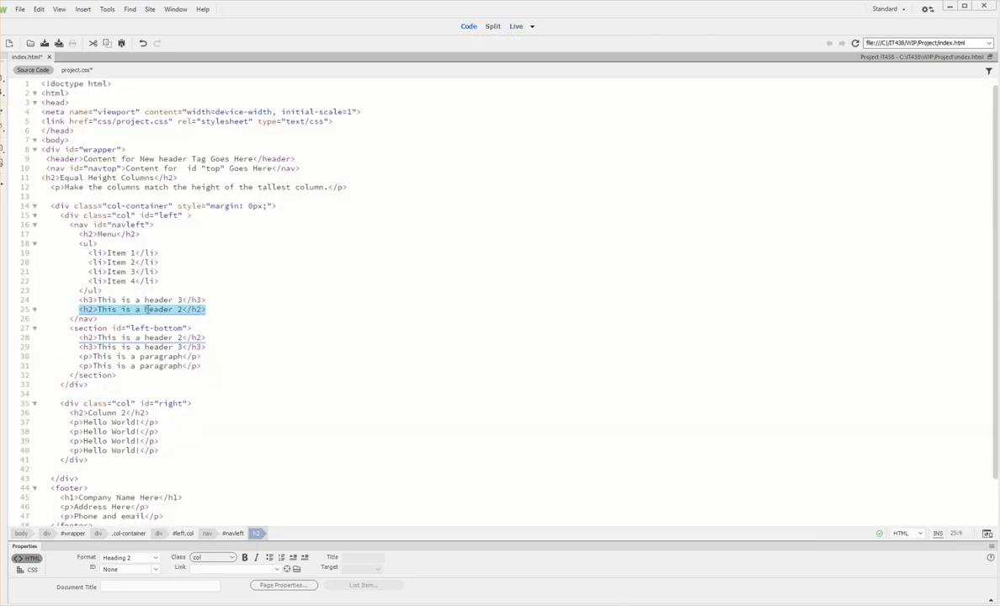
left_click(93, 45)
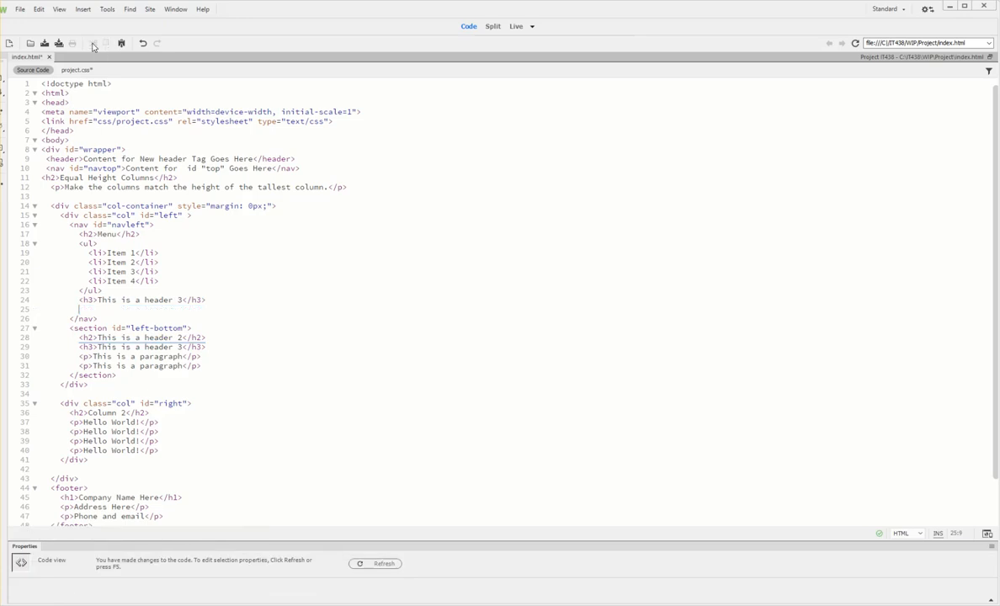
left_click(517, 27)
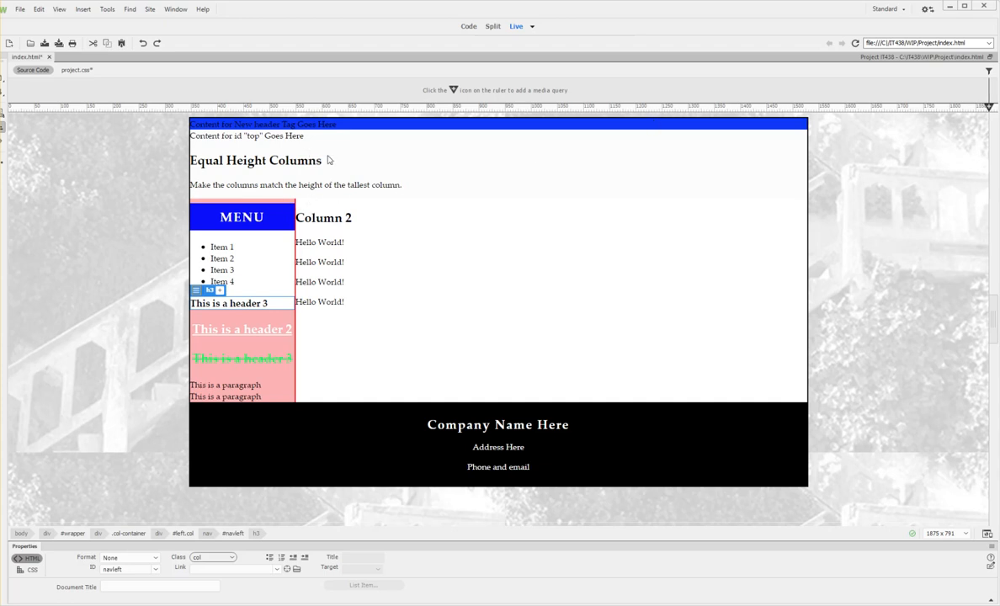
Locate the "Equal Height Columns" heading in the code and add an <hr> tag on the blank line above the col-container div.
left_click(358, 162)
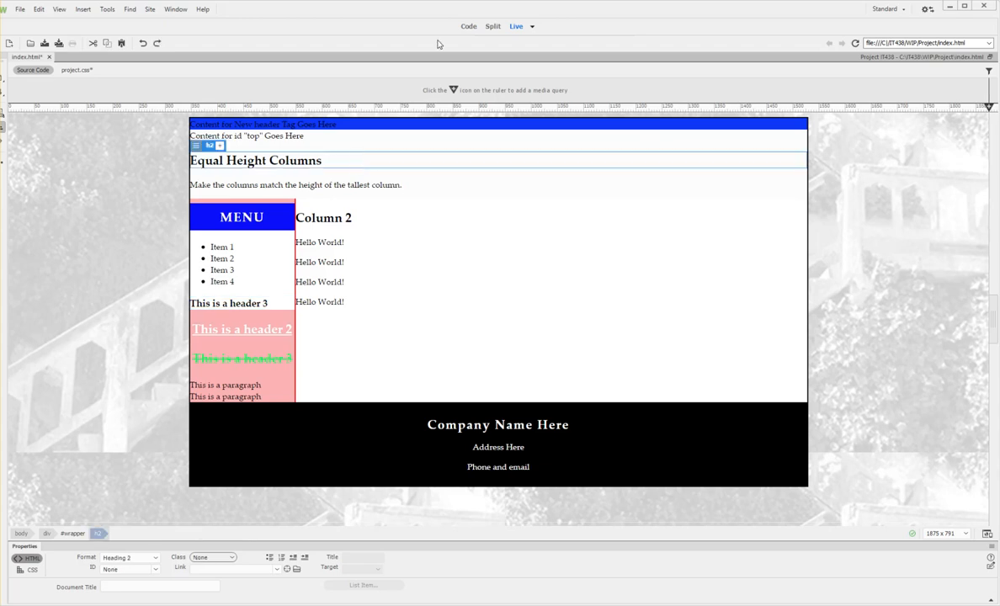
left_click(469, 26)
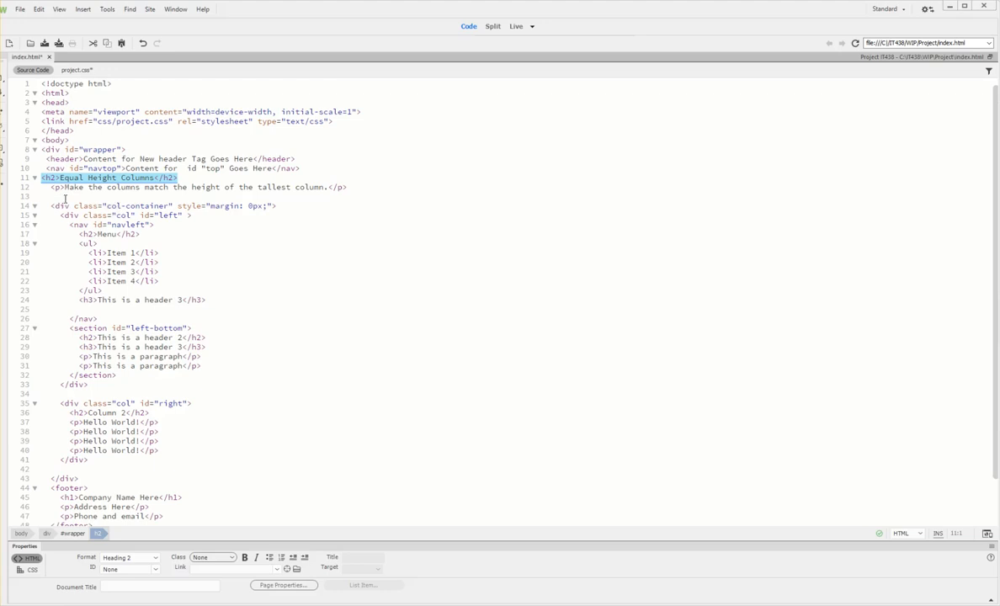
left_click(127, 205)
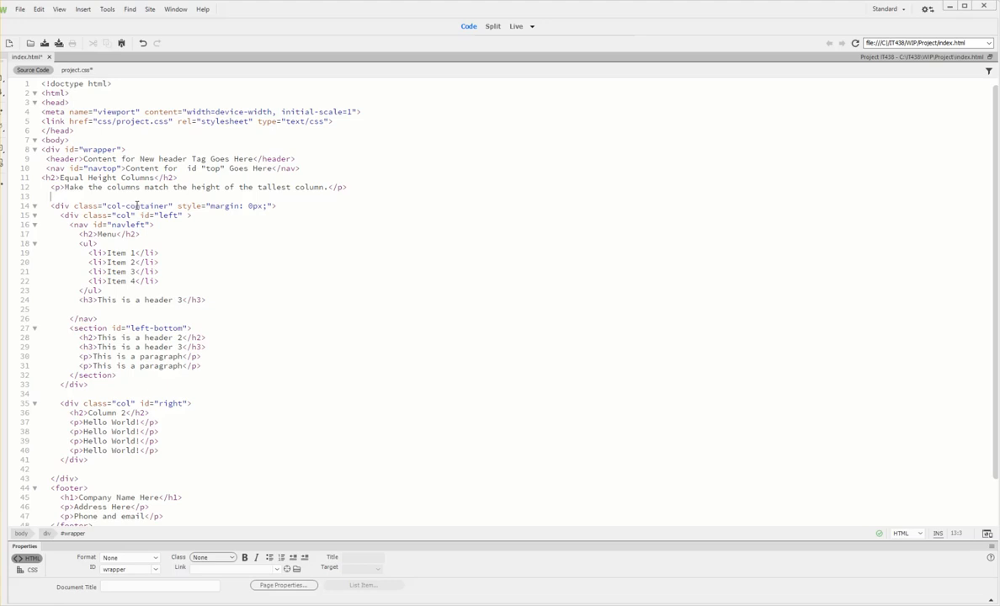
type("<hr")
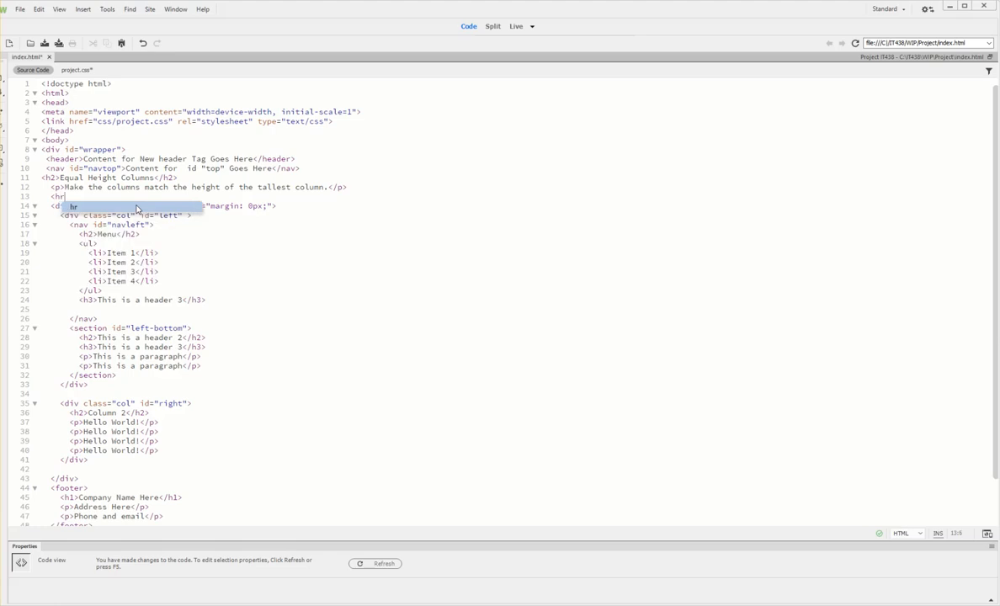
type(">")
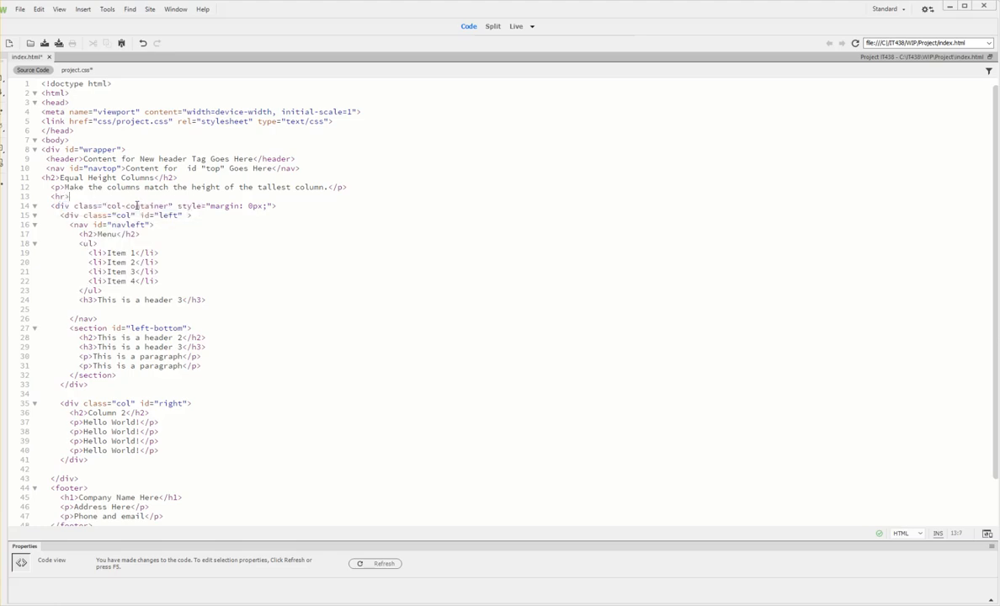
Set 10 px left and right padding on the .col-container #right rule, and move the CSS Designer out of the way.
left_click(519, 30)
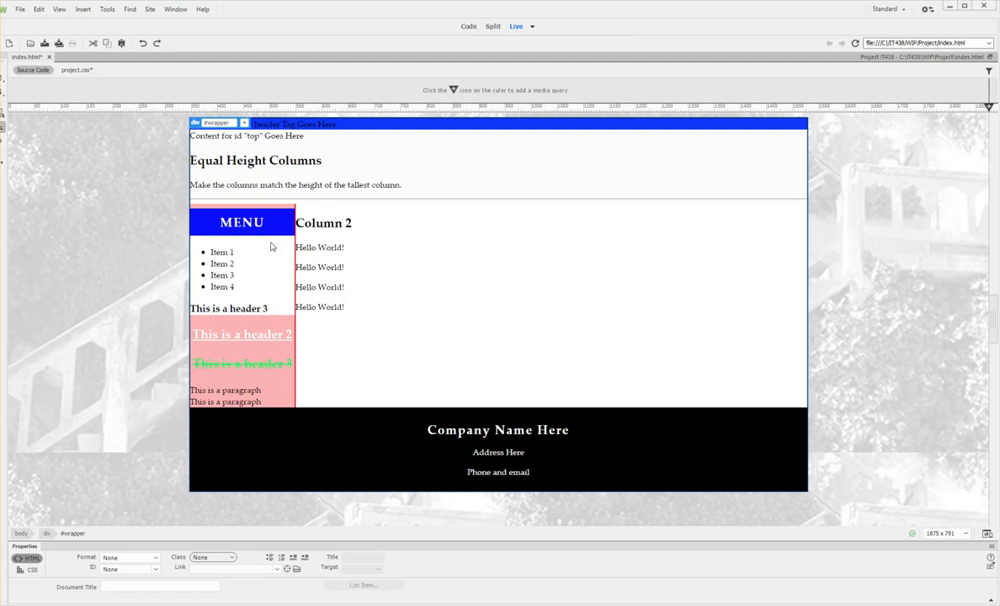
left_click(336, 221)
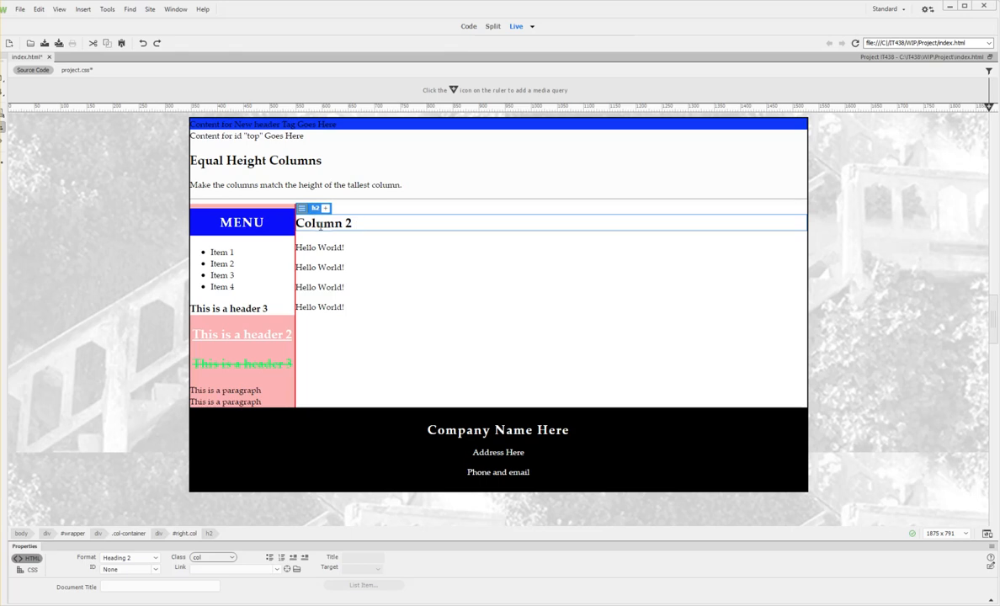
left_click(179, 535)
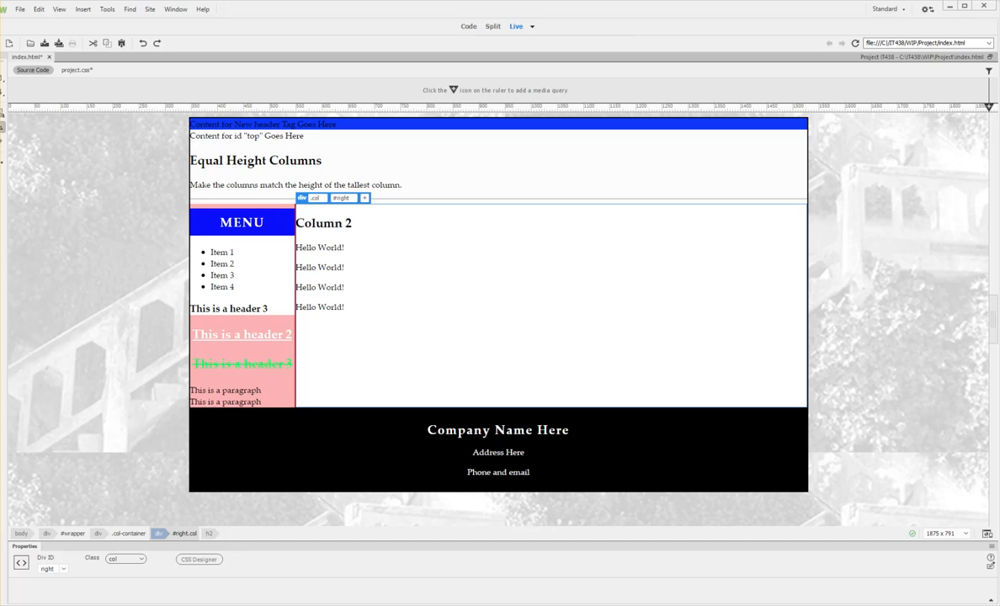
left_click(199, 559)
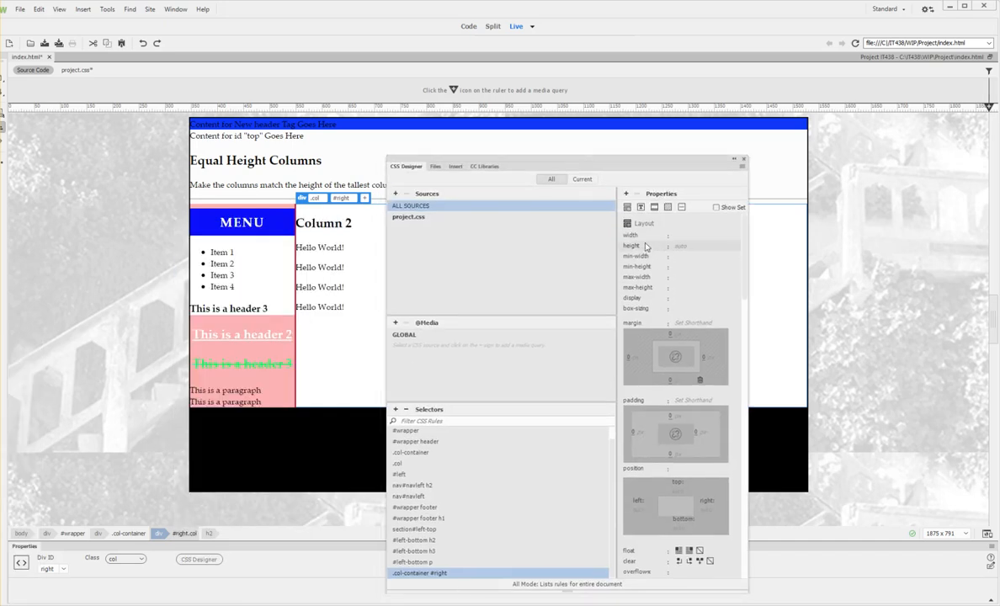
left_click(634, 433)
type("10")
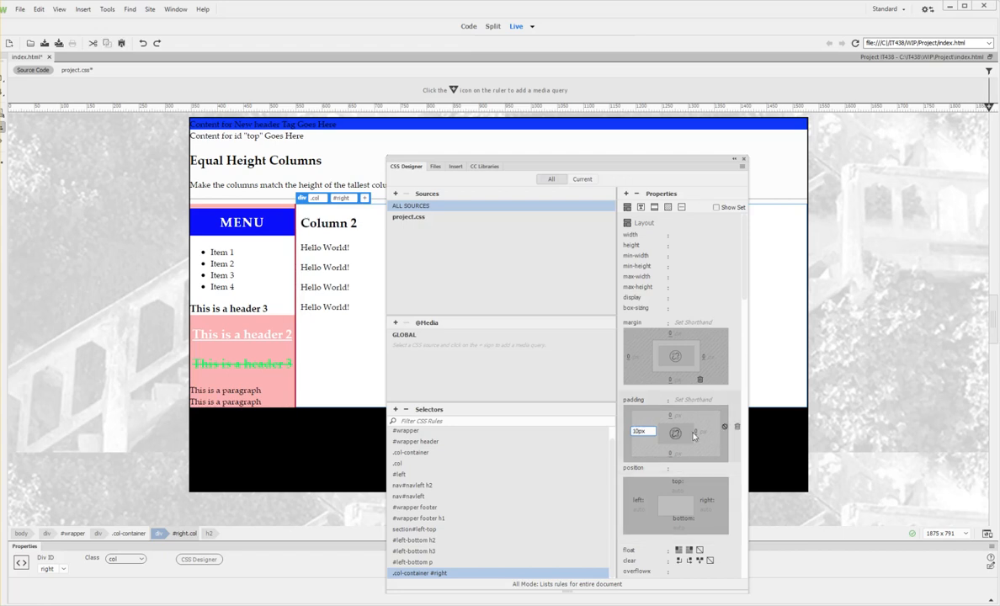
left_click(693, 432)
key("Left")
type("1")
key("Return")
left_click_drag(549, 160, 0, 337)
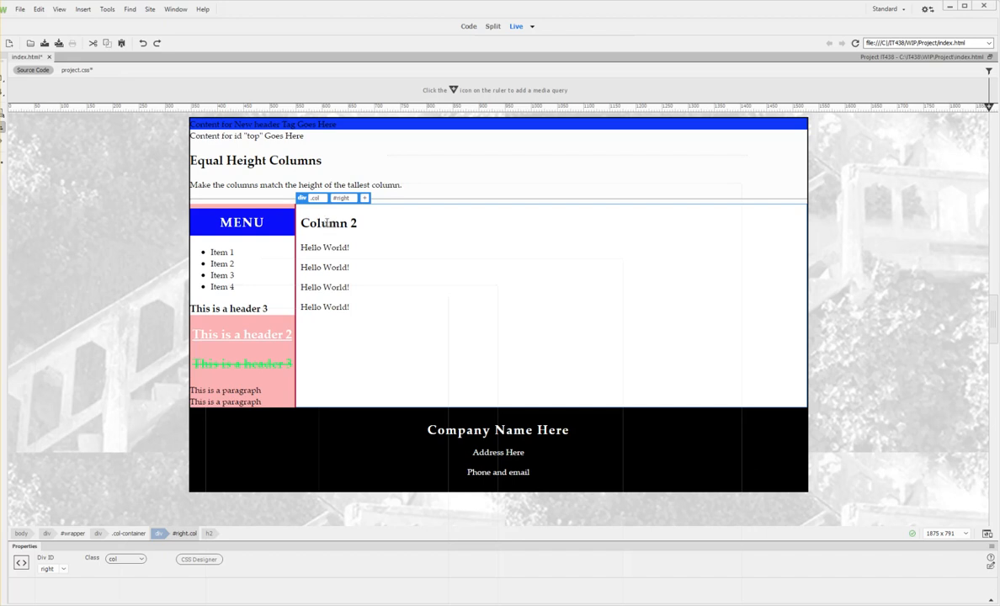
Replace the right div's "Column 2" heading text with "Content Area" in the source code and check it in Live view.
left_click(469, 26)
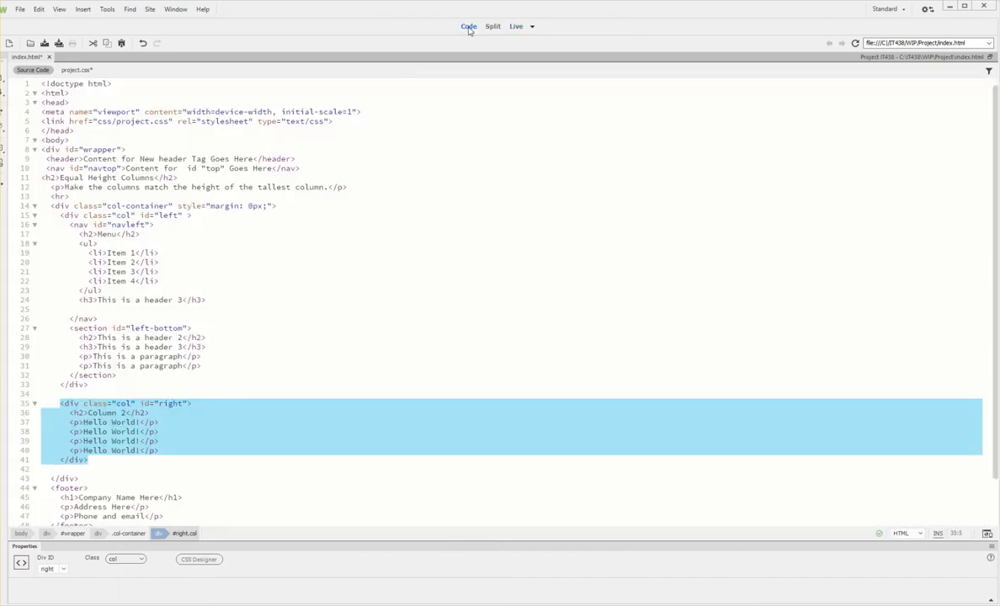
left_click(176, 422)
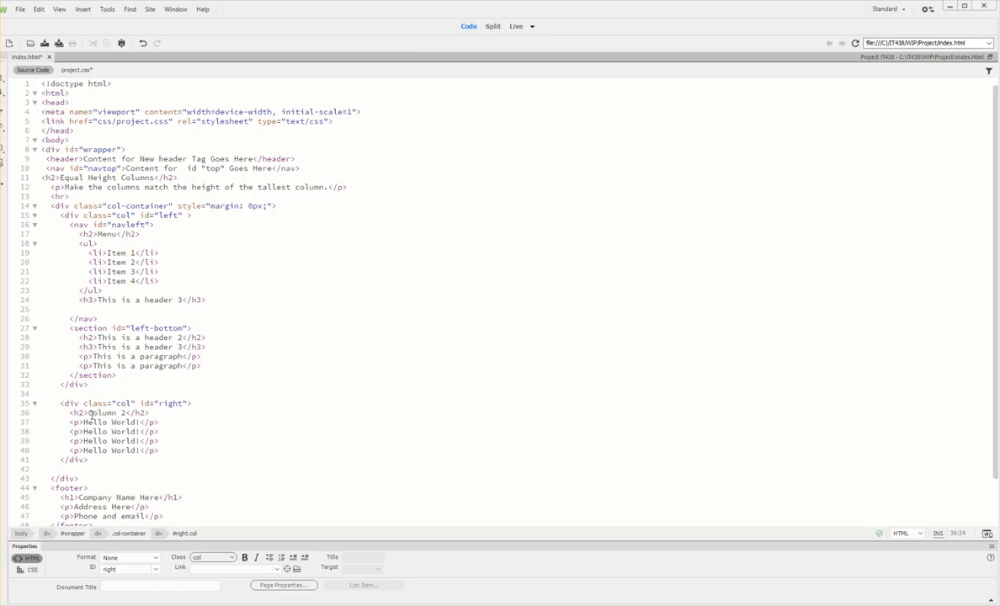
left_click_drag(89, 413, 124, 414)
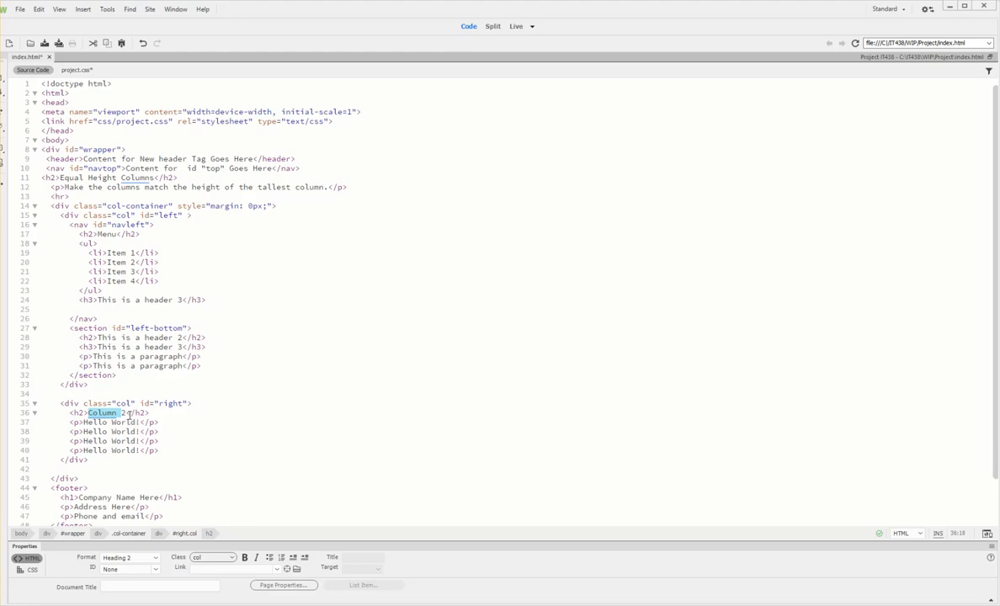
type("Content Are")
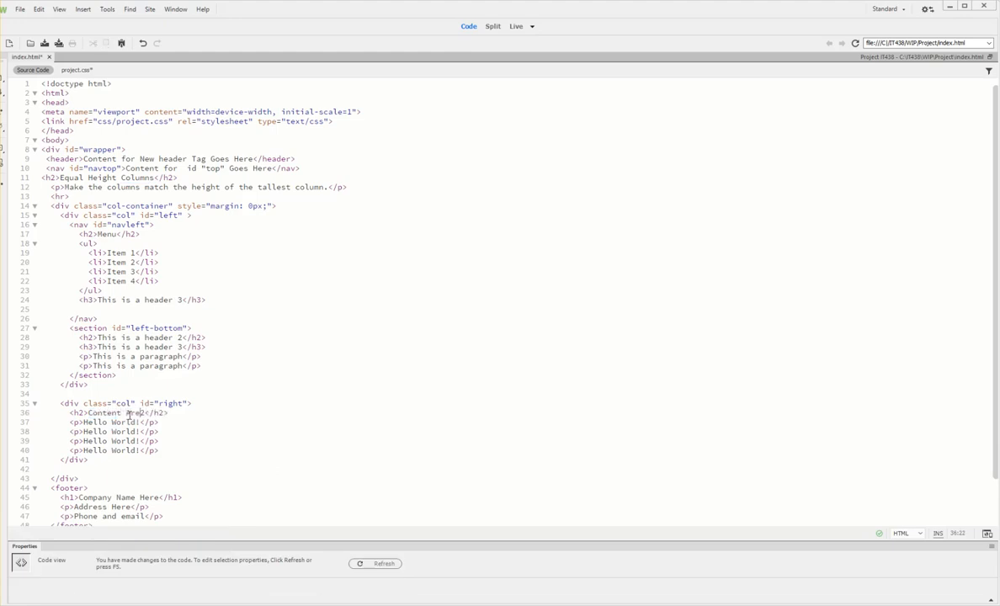
type("a")
key("Delete")
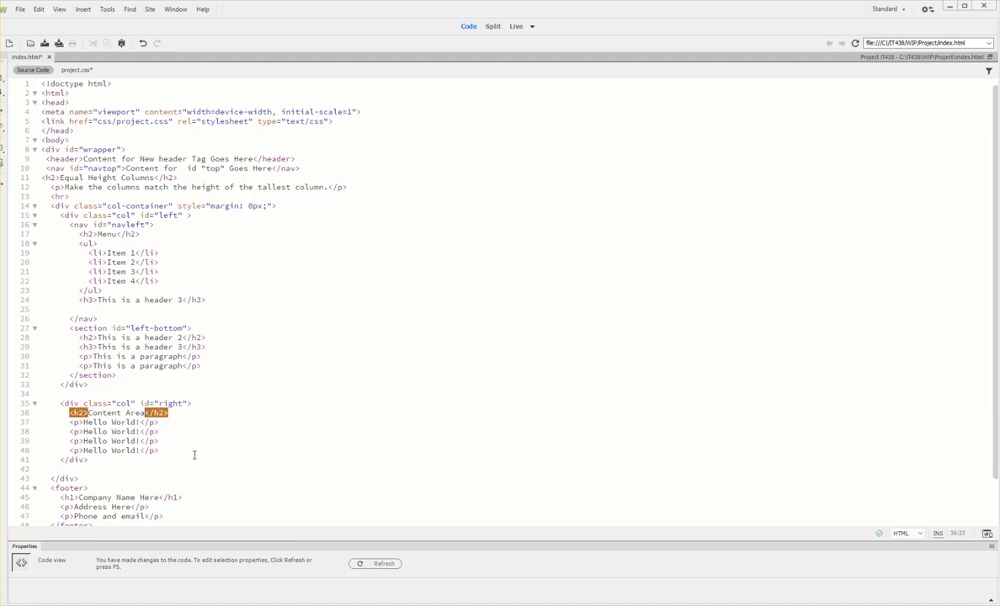
left_click(520, 28)
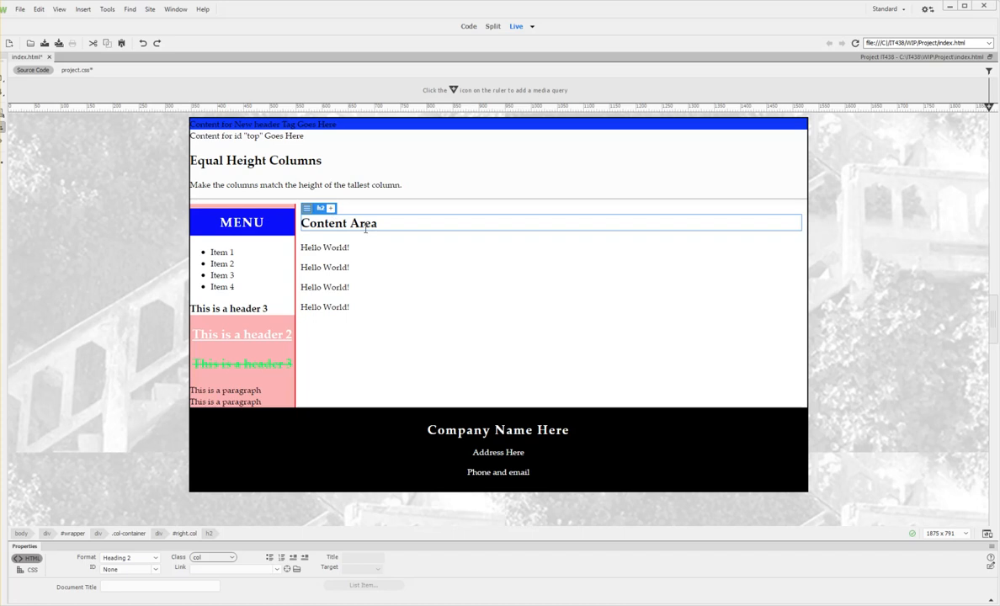
Add a .col-container #right h2 selector for the "Content Area" heading in the CSS Designer.
left_click(186, 534)
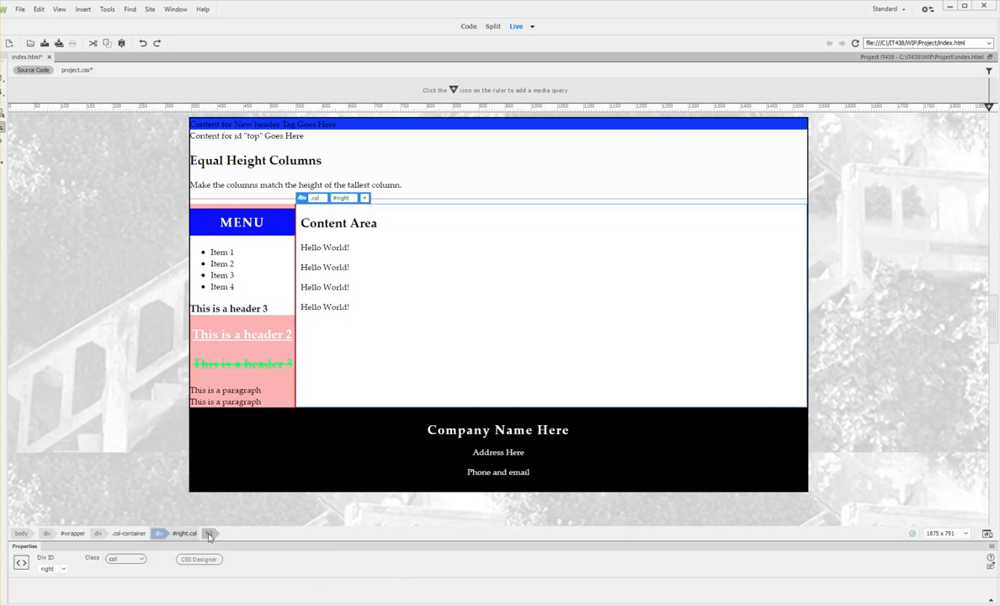
left_click(210, 533)
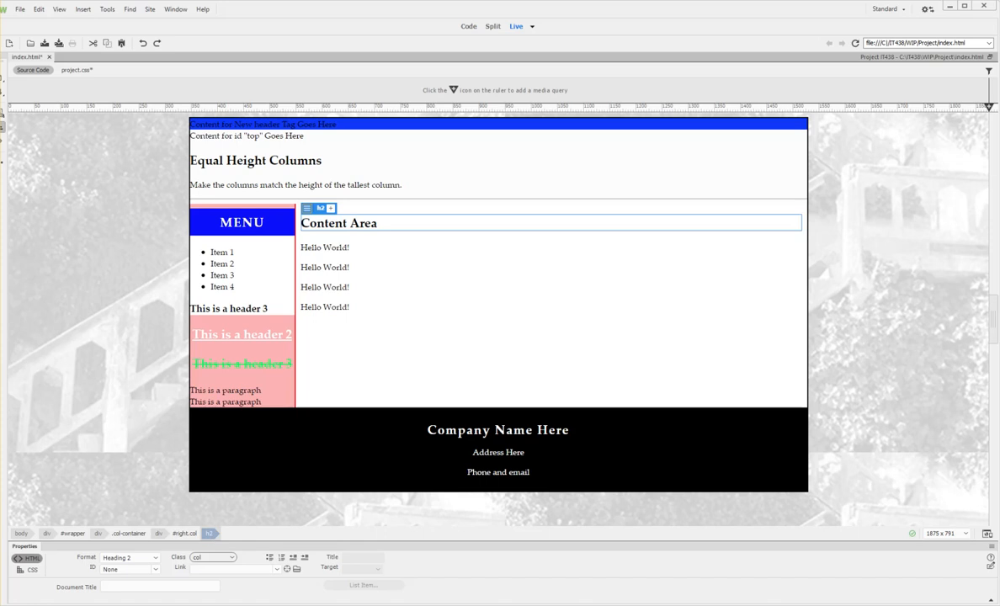
left_click_drag(0, 252, 671, 144)
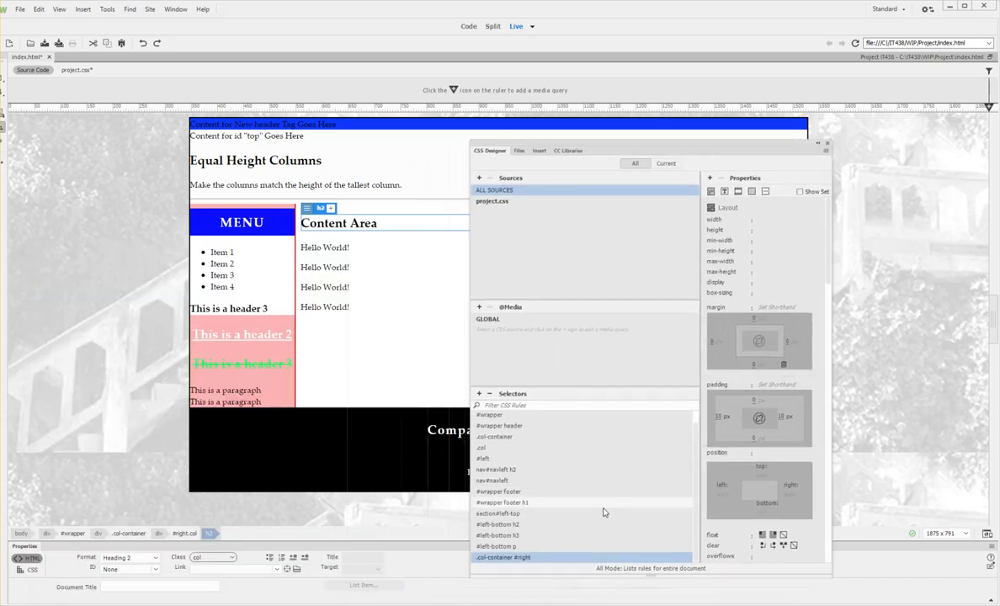
left_click(479, 394)
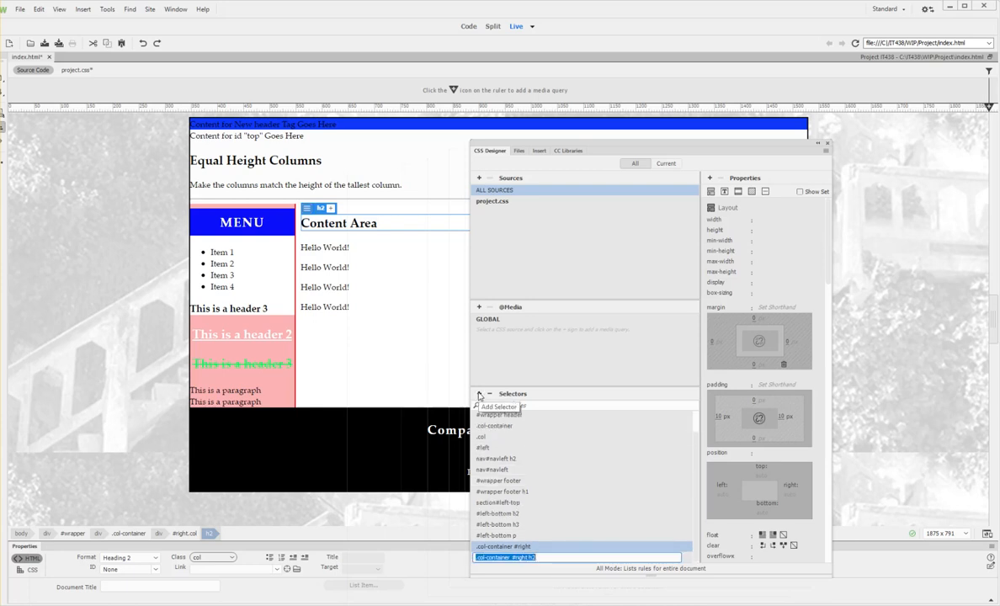
type("#right h2")
key("Down")
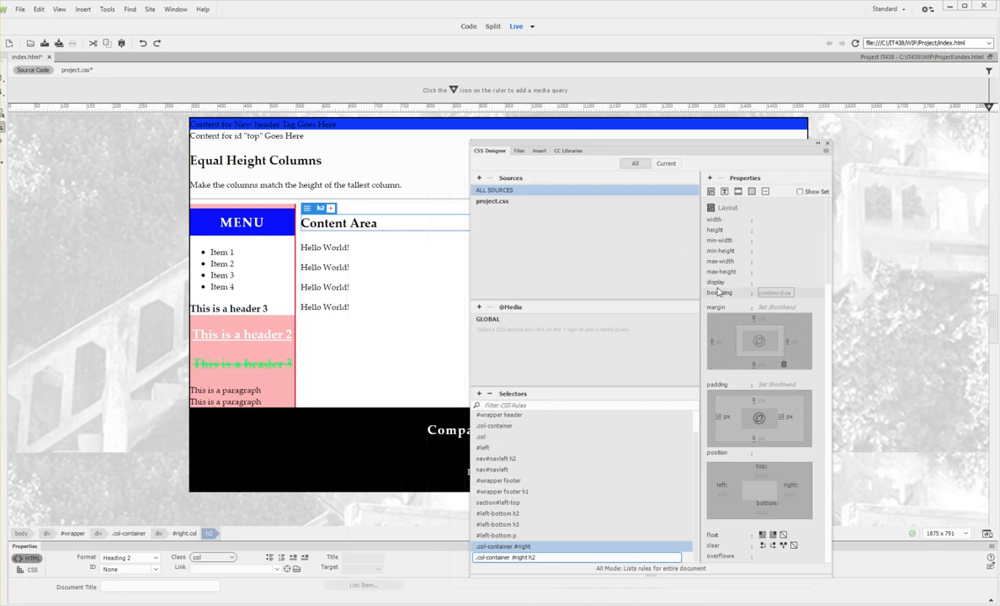
key("Return")
Set the text color of the .col-container #right h2 rule to white.
left_click(725, 192)
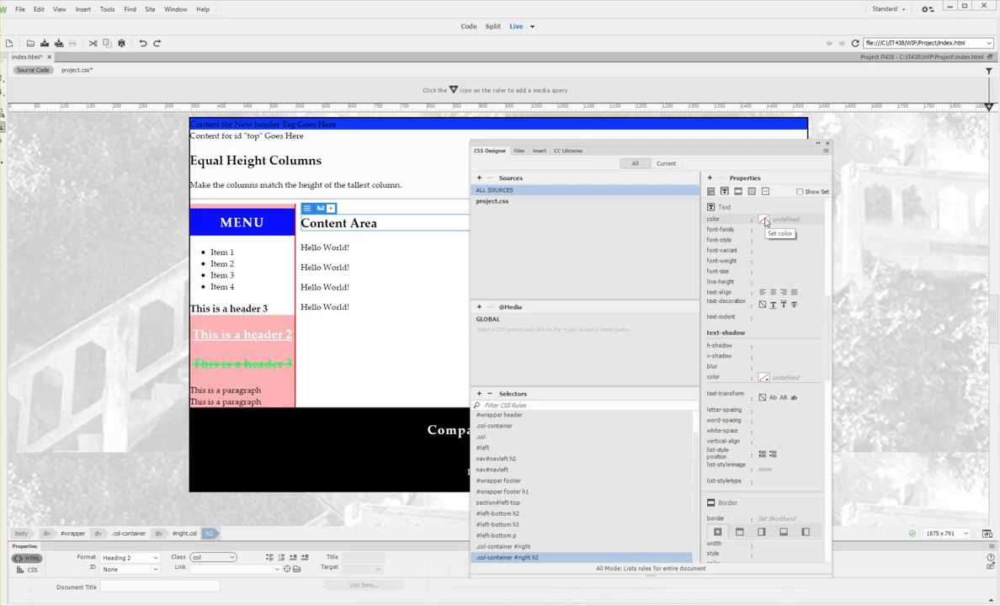
left_click(765, 220)
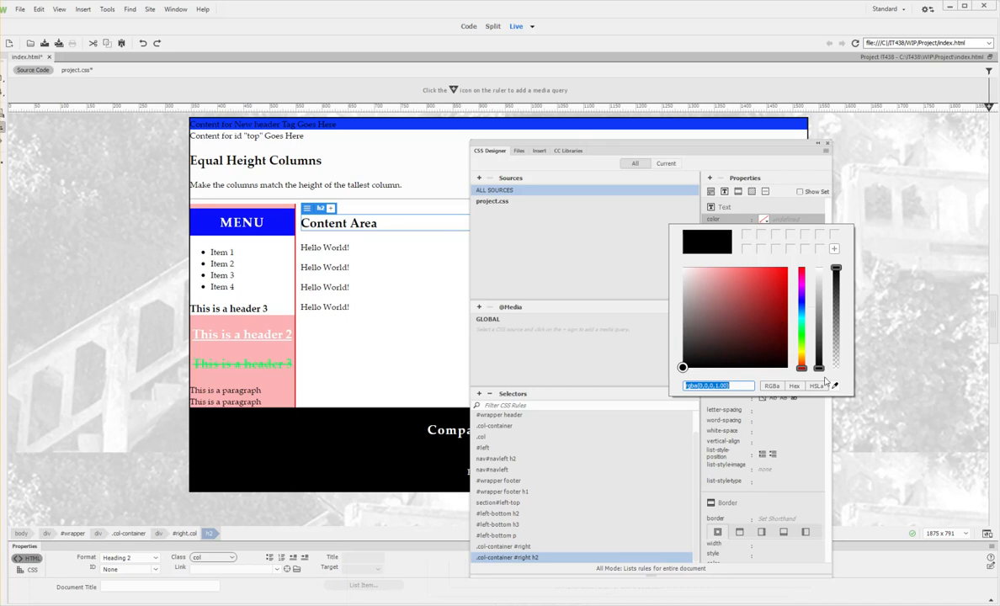
left_click_drag(823, 367, 828, 269)
key("Return")
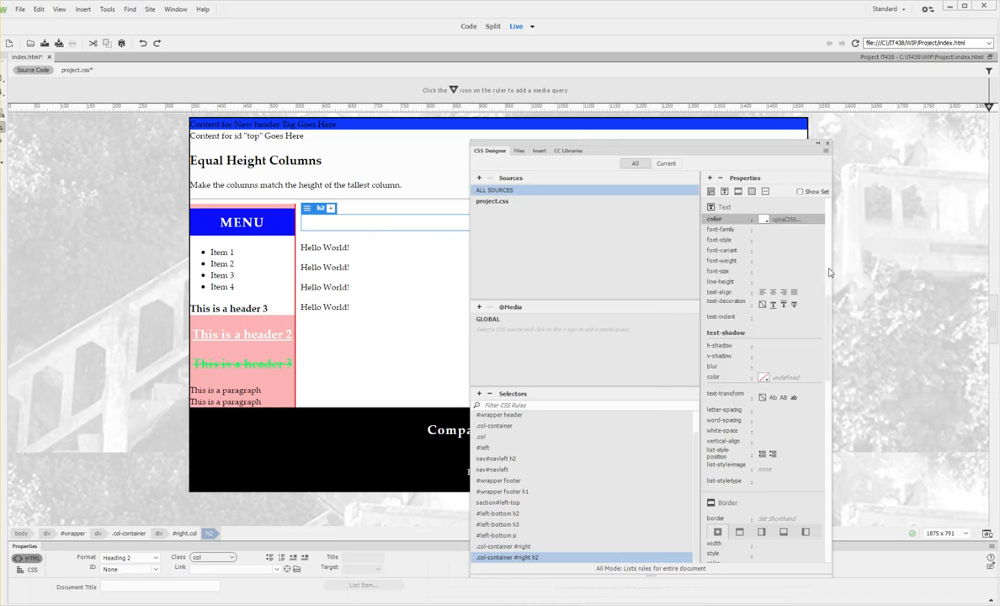
Set the right h2 rule's background color to rgba(10,15,251,1.00) by sampling the blue of the MENU heading.
left_click(754, 193)
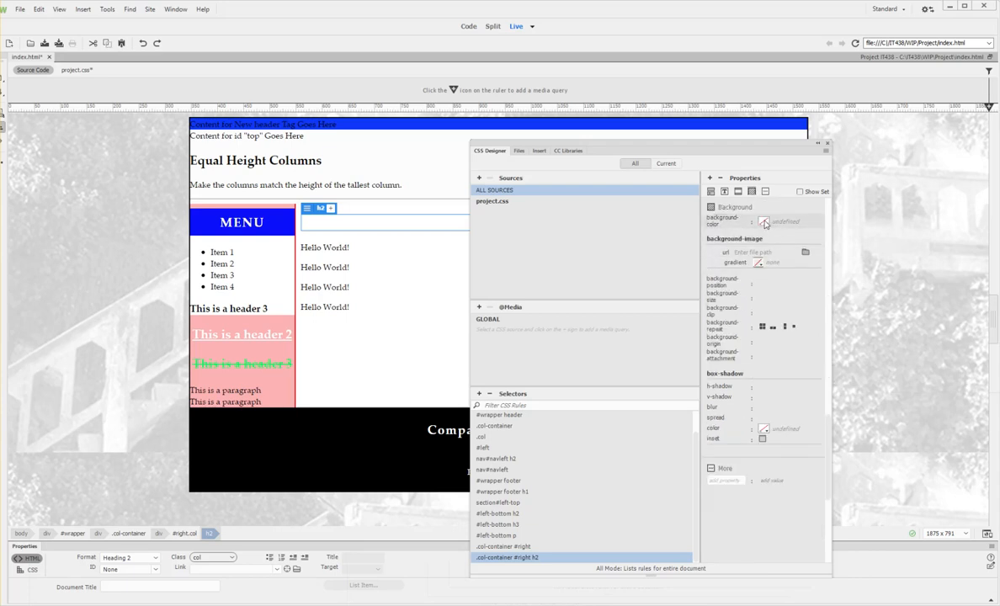
left_click(768, 223)
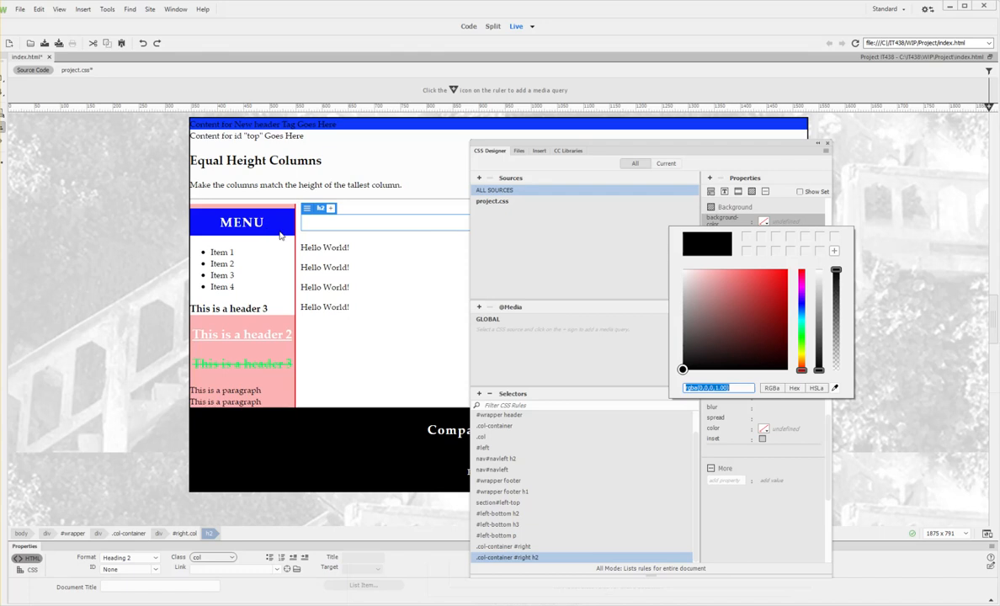
left_click(835, 388)
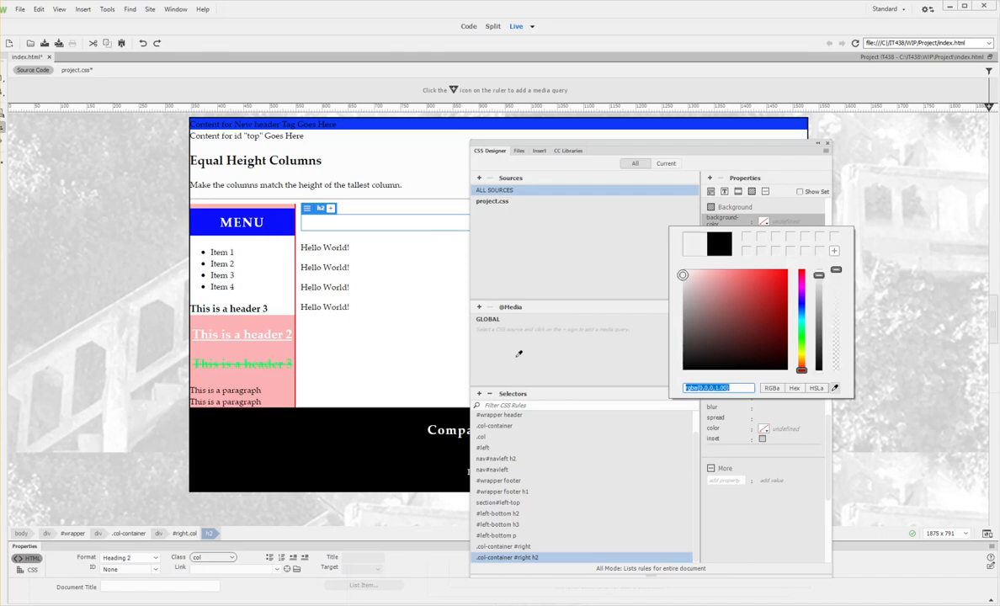
left_click(287, 218)
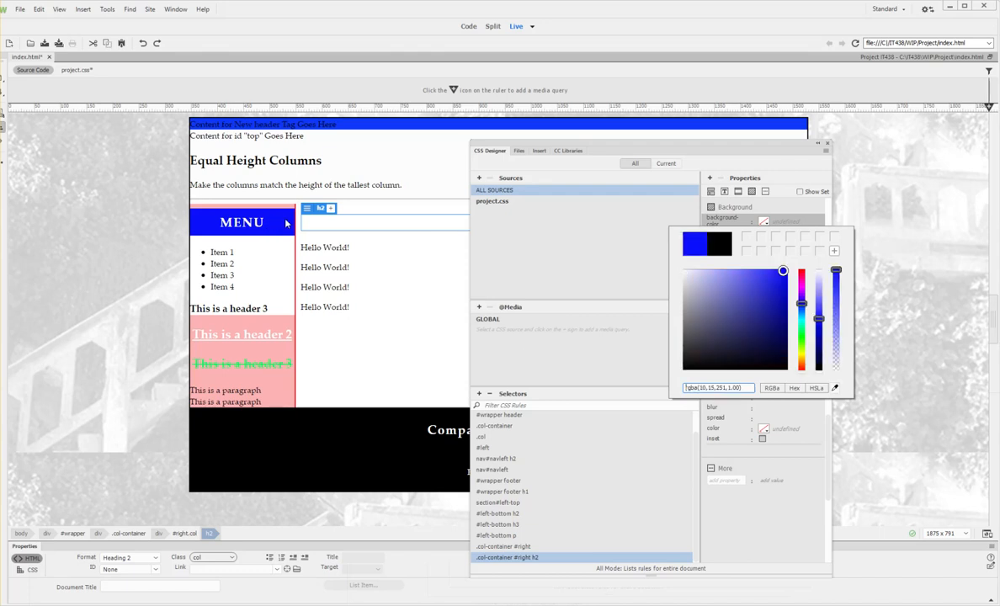
key("Return")
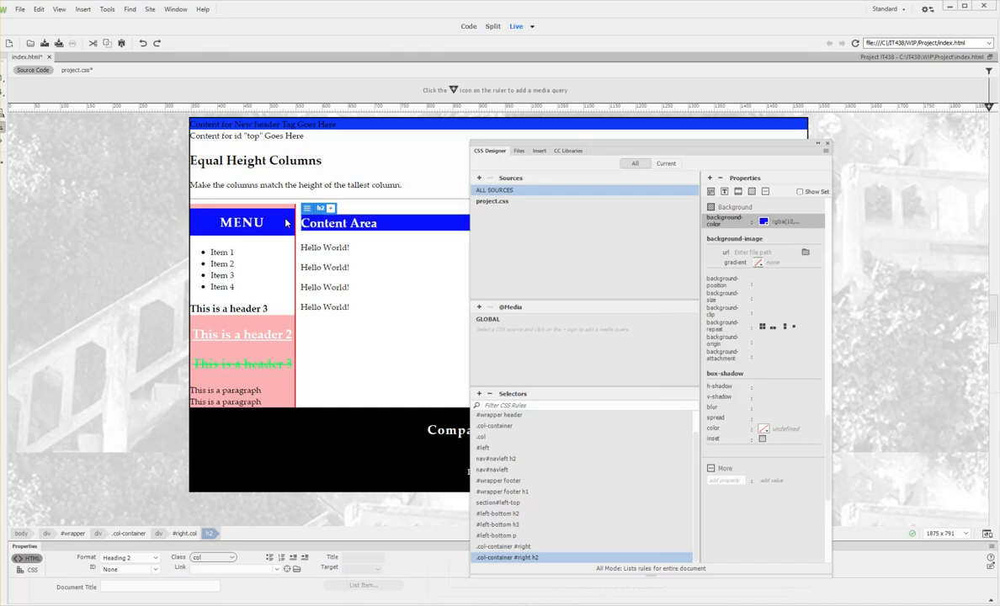
Center the text of the right h2 rule and move the CSS Designer clear of the heading.
left_click(724, 193)
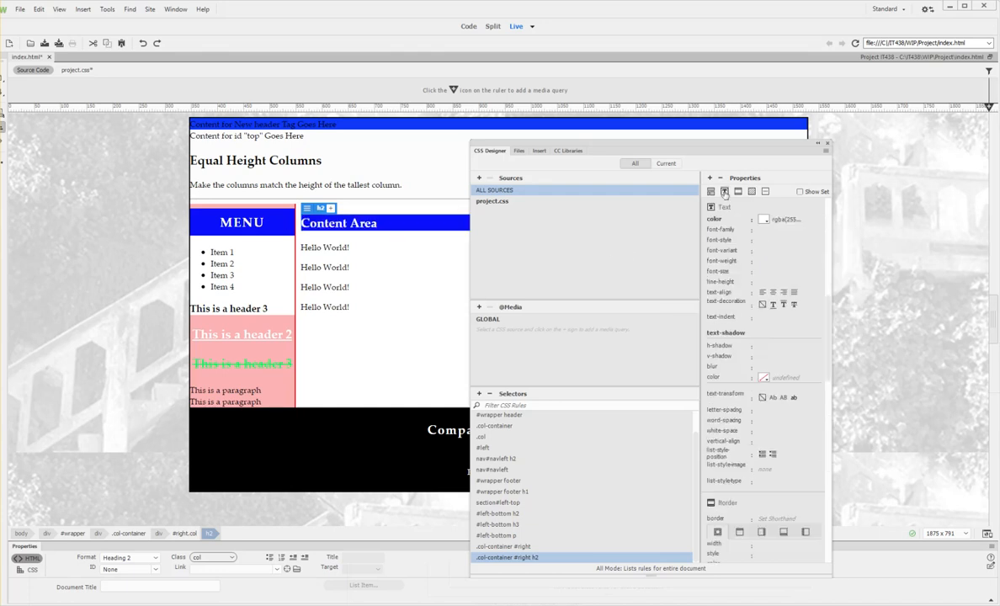
left_click(774, 292)
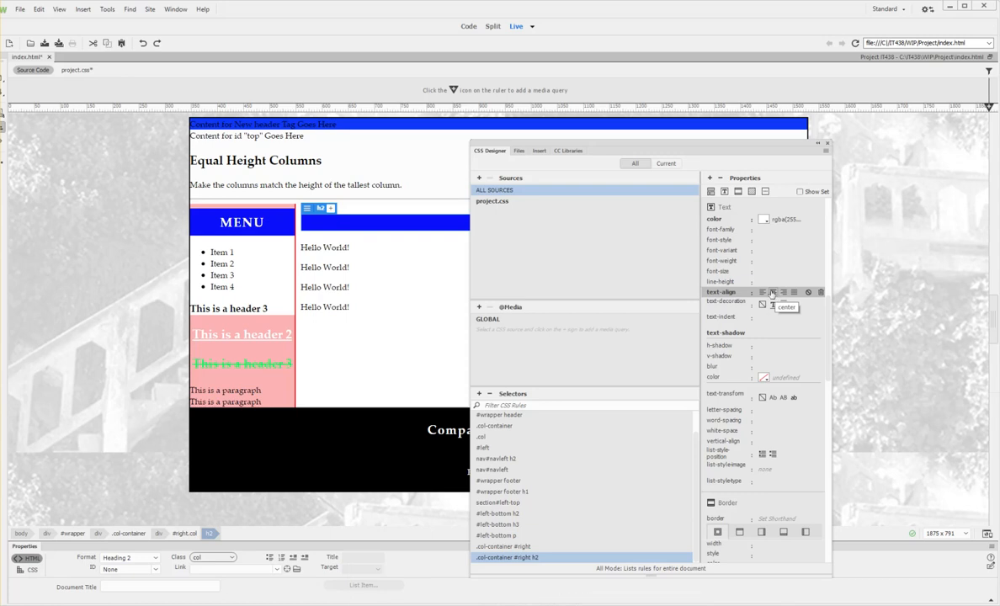
left_click_drag(662, 145, 599, 264)
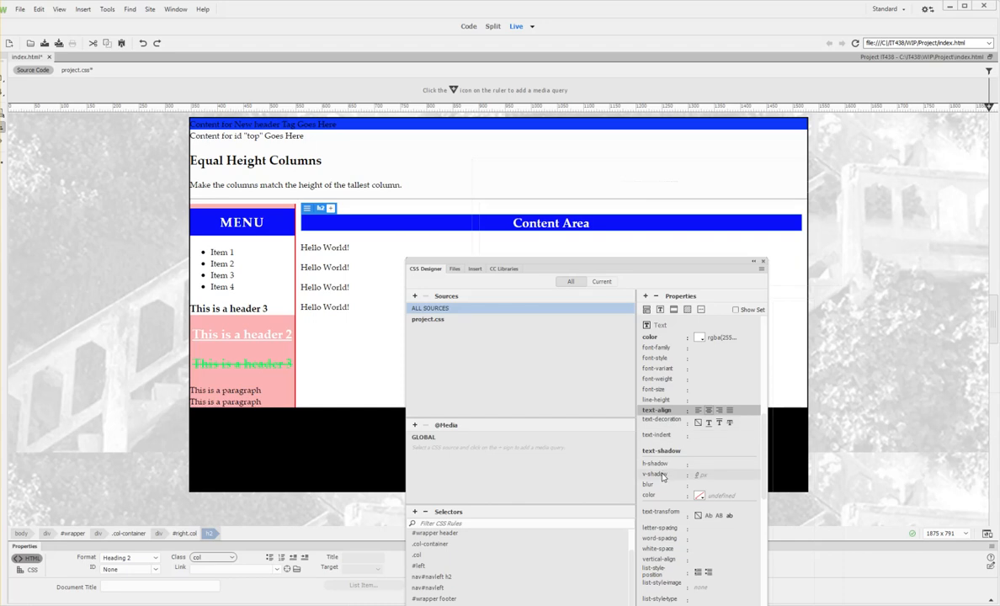
Set 10 px top and bottom padding on the .col-container #right h2 rule.
left_click(645, 310)
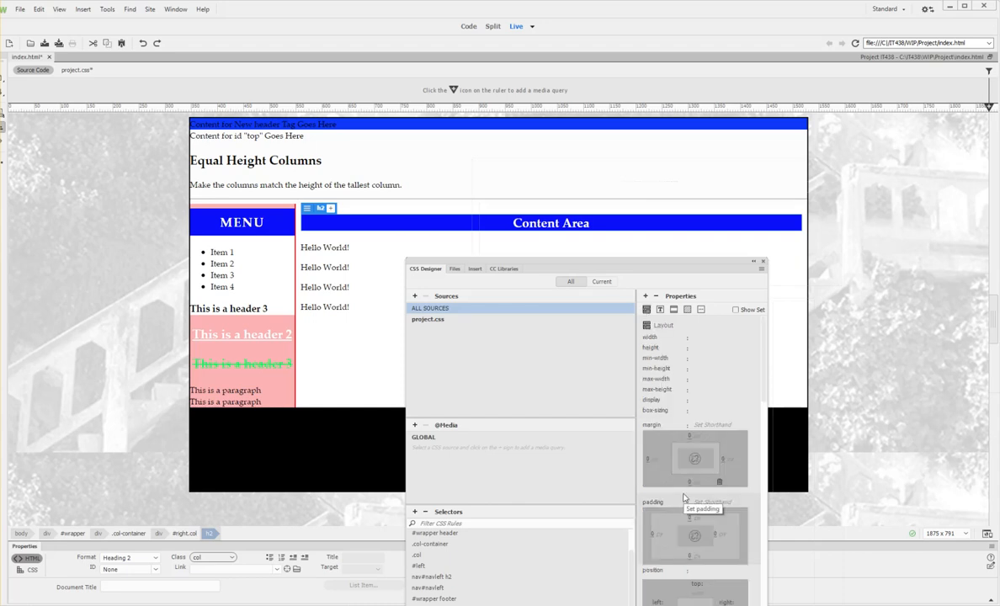
left_click(689, 518)
key("Left")
key("Left")
type("1")
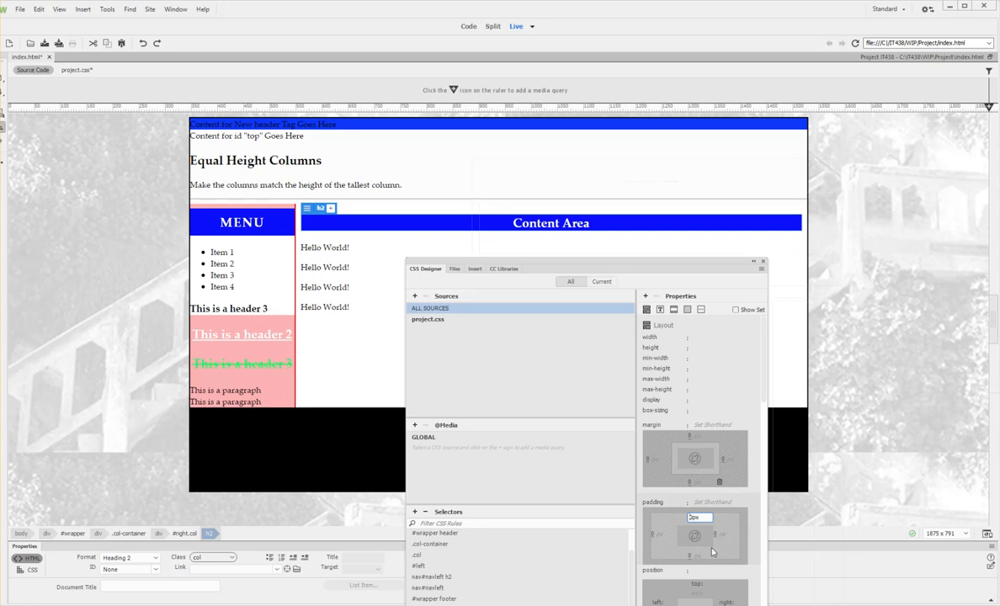
left_click(694, 556)
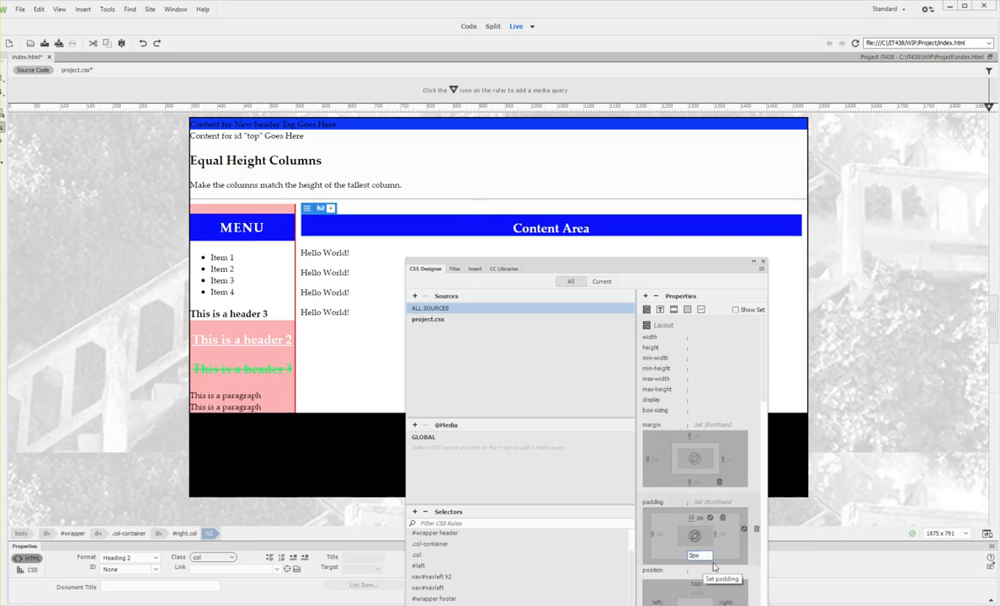
key("Left")
key("Left")
type("1")
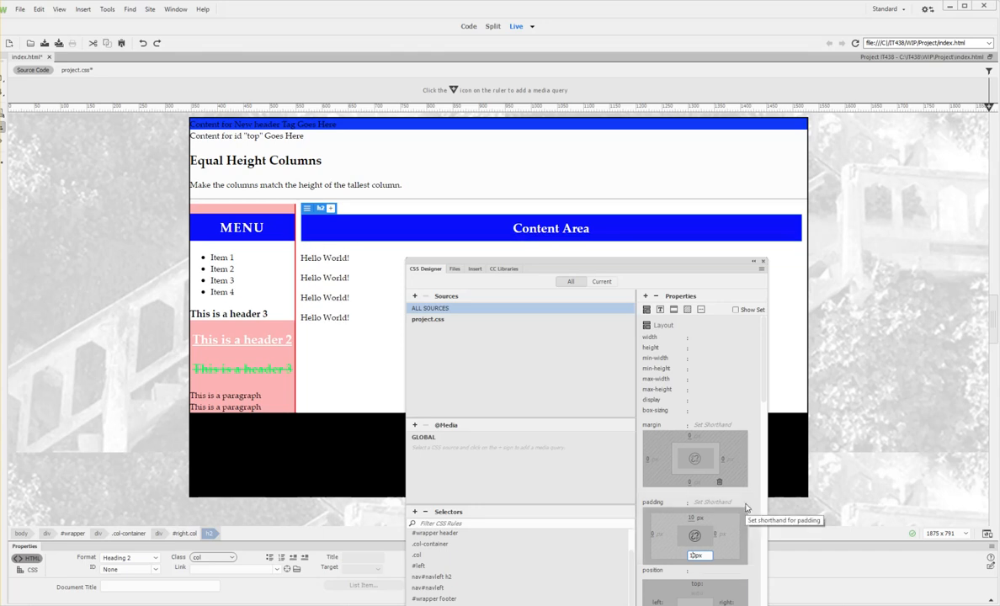
key("Return")
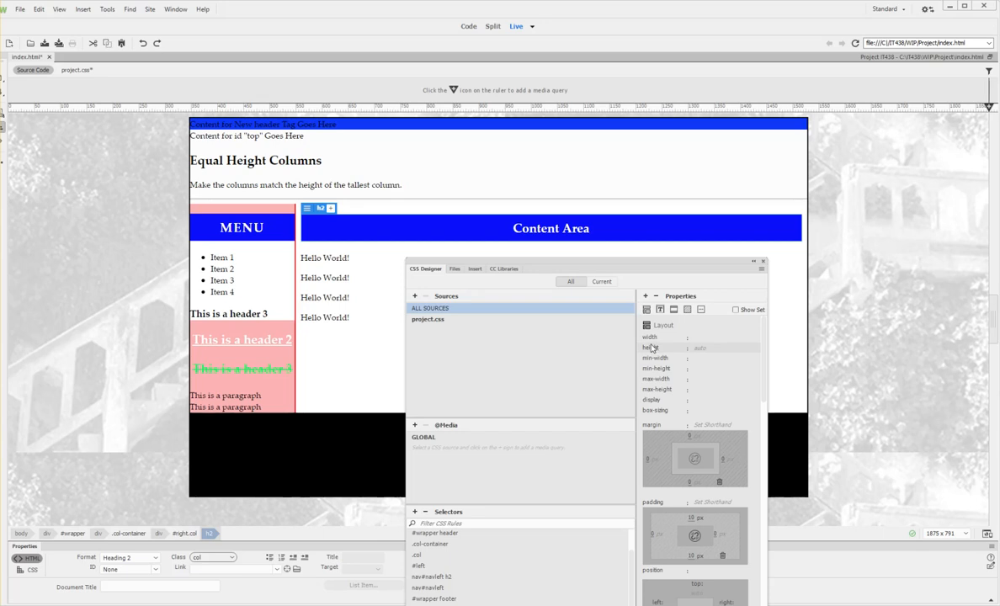
Set the font size of the .col-container #right h2 rule to 1.5 em.
left_click(660, 310)
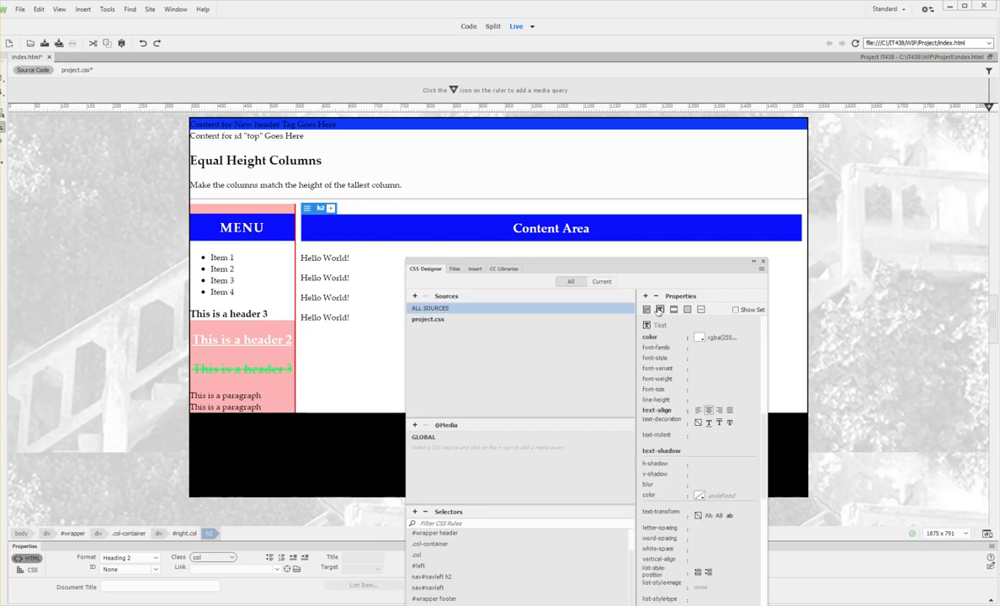
left_click(701, 390)
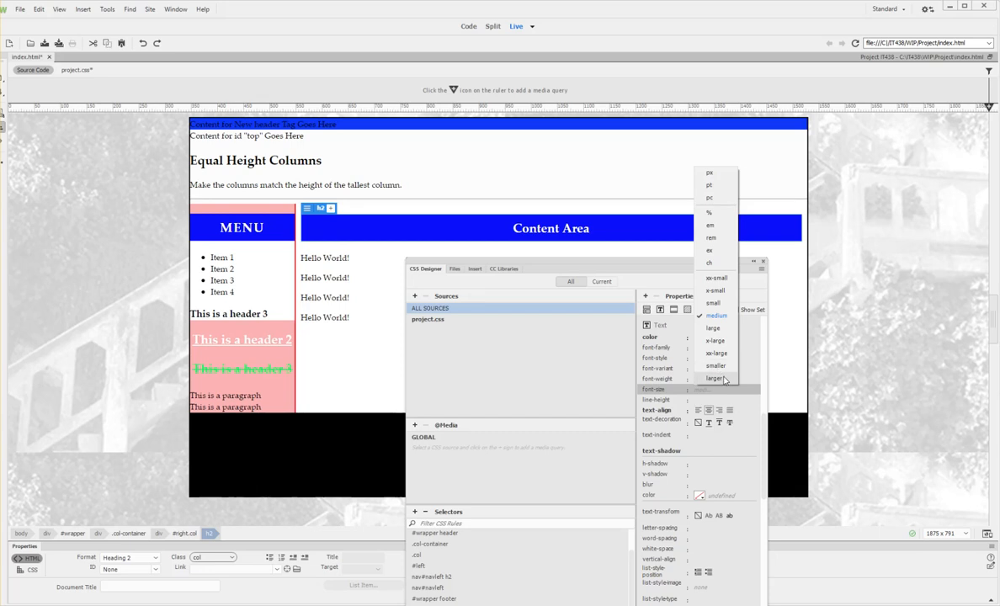
left_click(711, 227)
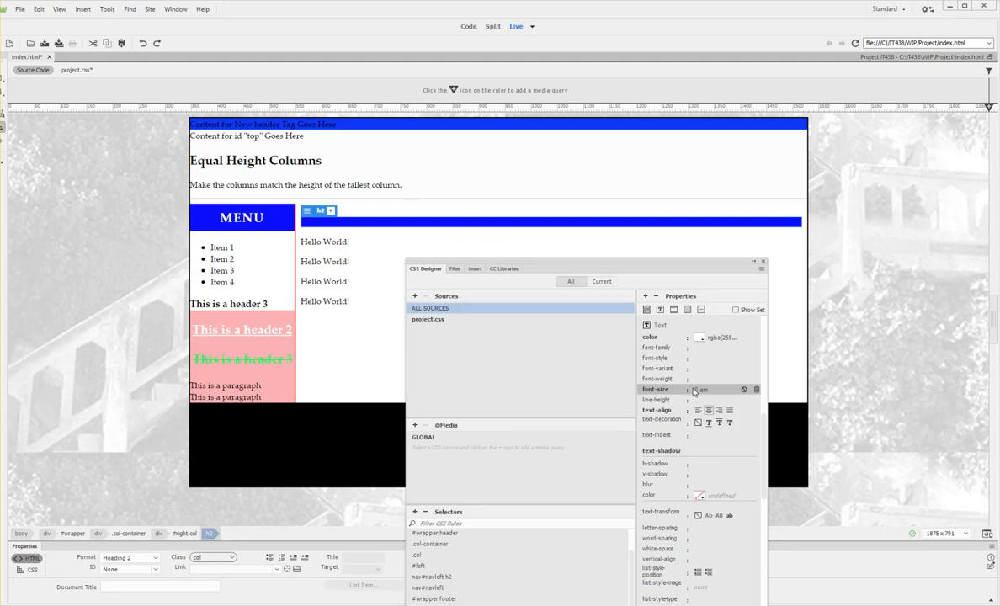
left_click(697, 392)
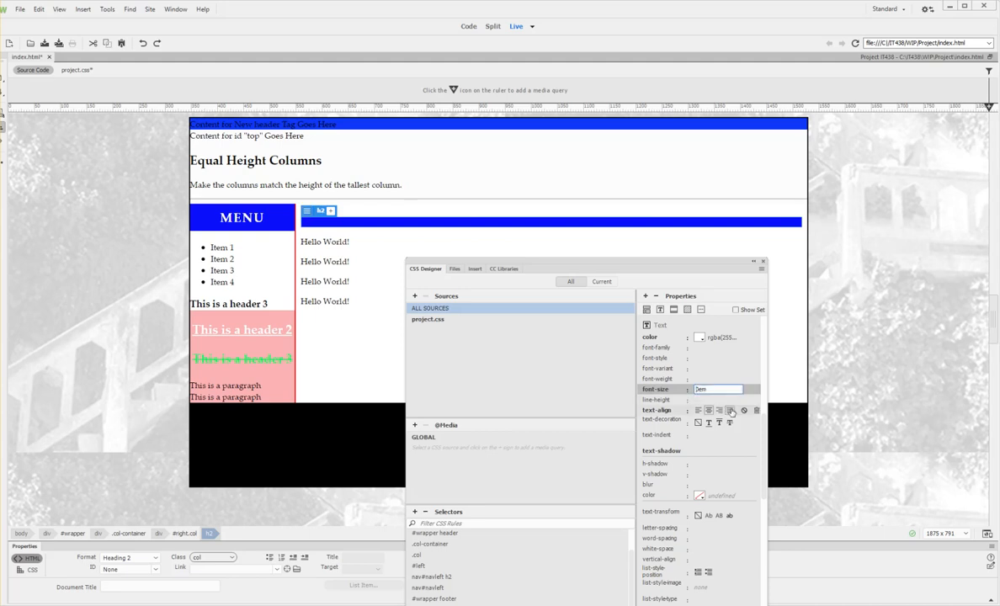
type(".0")
key("BackSpace")
type("5")
key("Return")
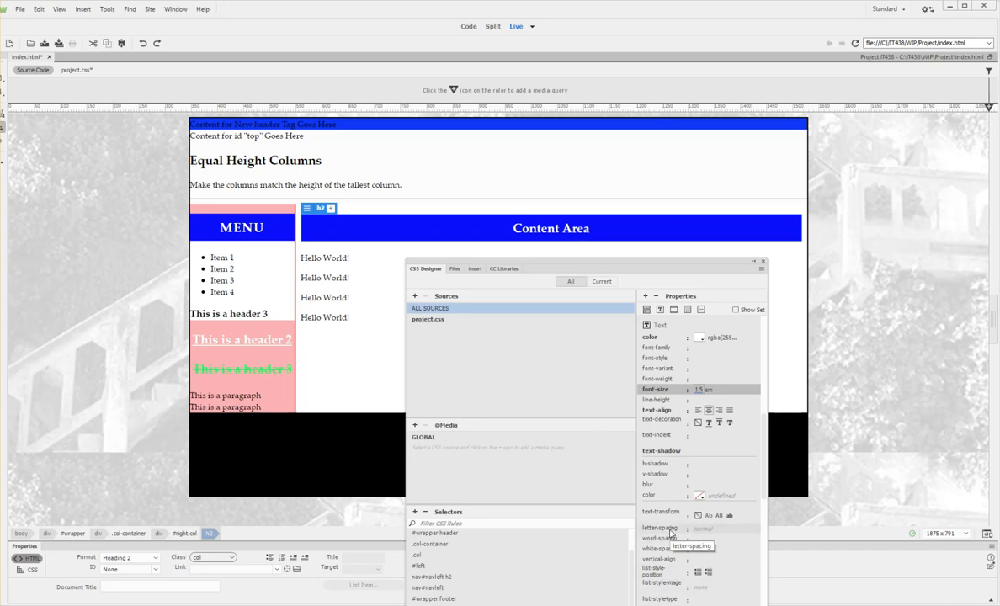
Switch the letter-spacing of the .col-container #right h2 rule to a px value.
left_click(701, 529)
double_click(701, 528)
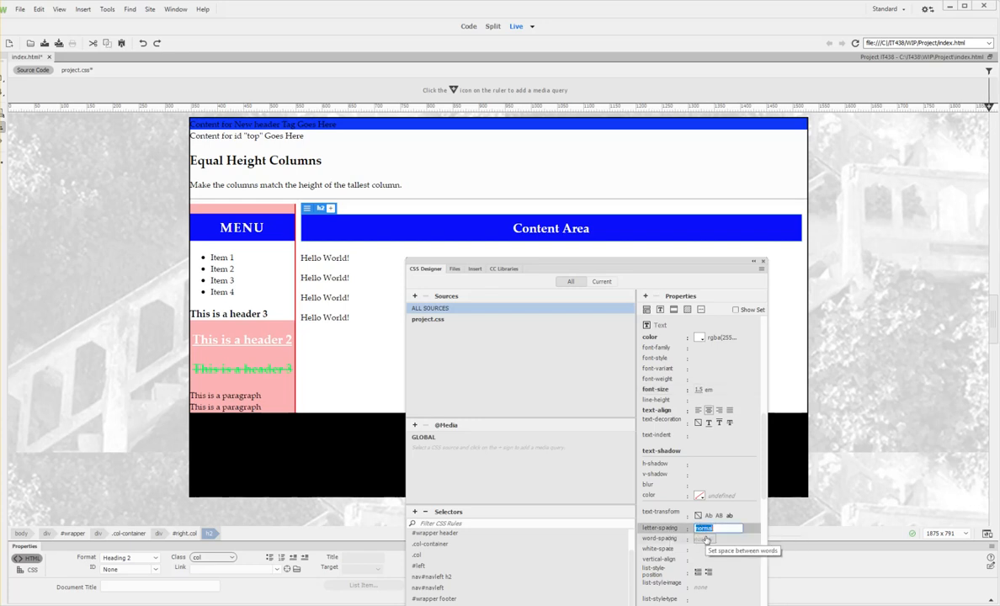
left_click(724, 528)
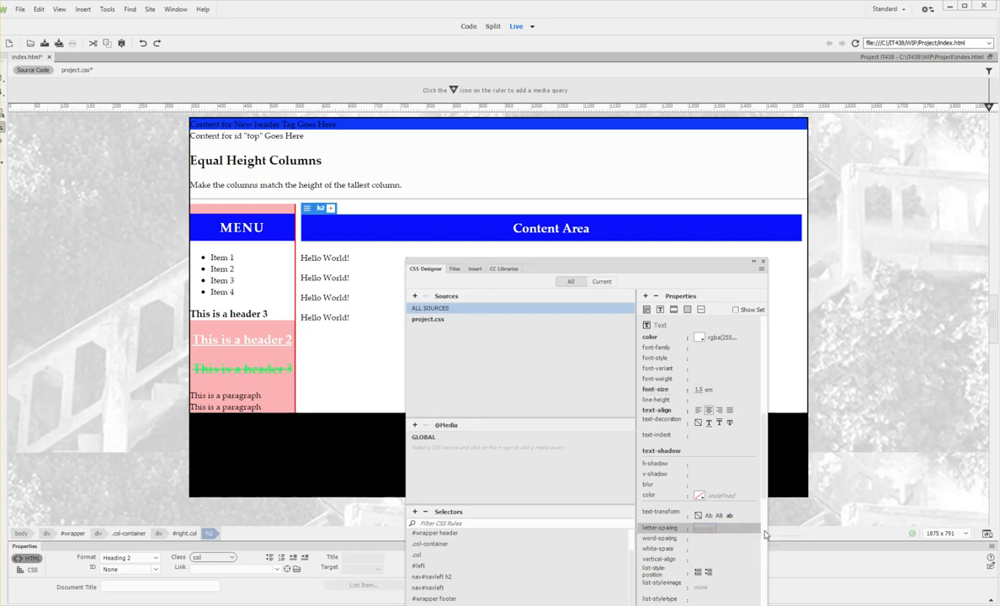
scroll(741, 506, "down", 5)
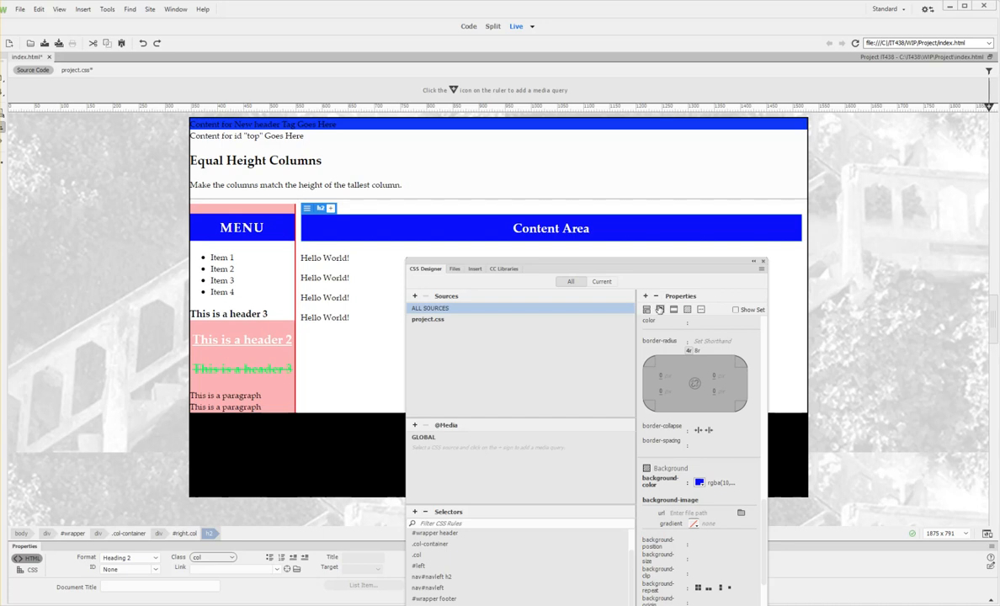
left_click(660, 309)
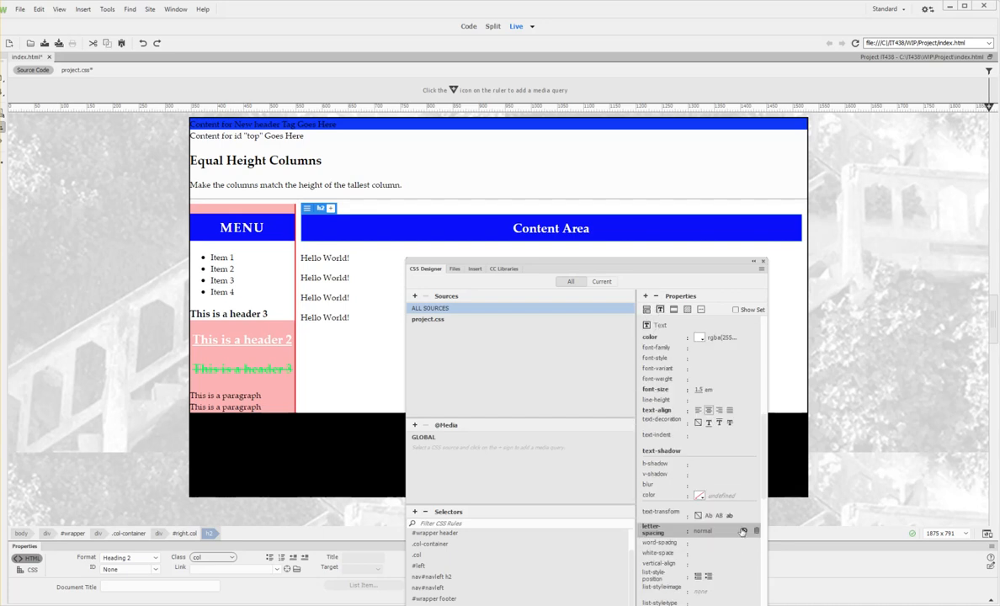
left_click(718, 532)
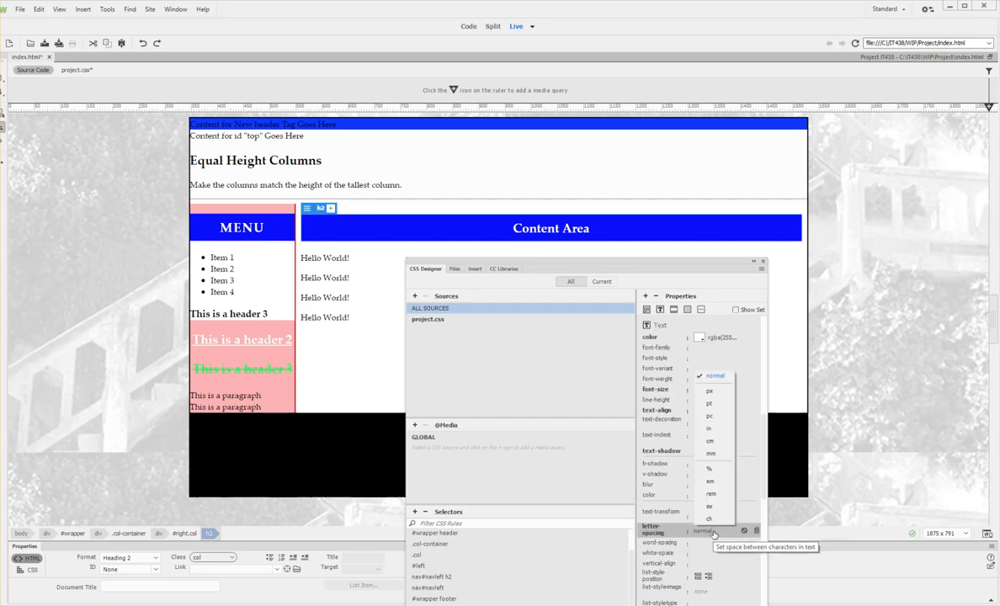
left_click(712, 391)
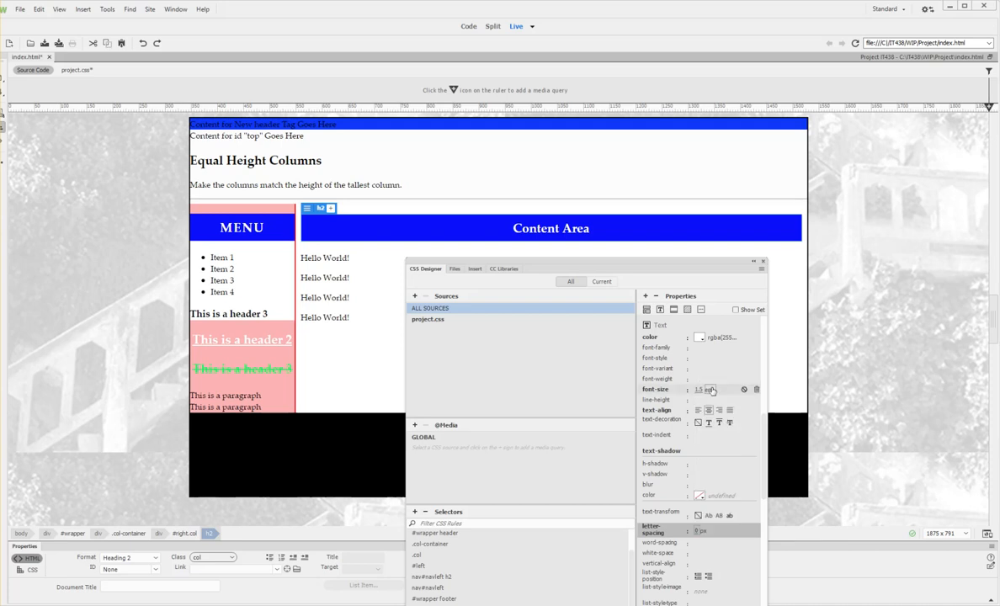
Set the right h2 rule's letter-spacing to 3 px and move the CSS Designer further from the heading.
scroll(710, 387, "up", 5)
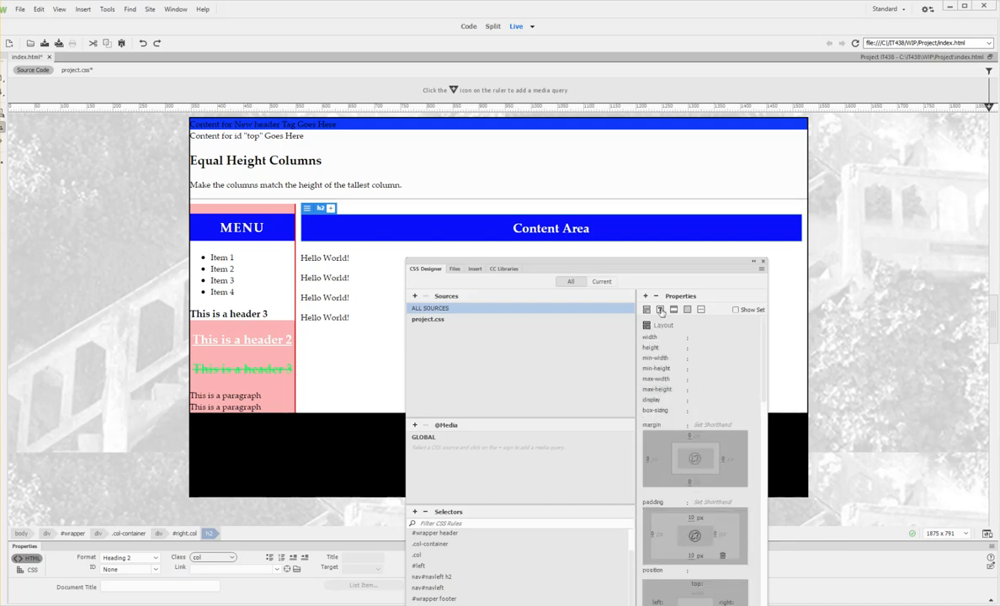
scroll(686, 421, "down", 5)
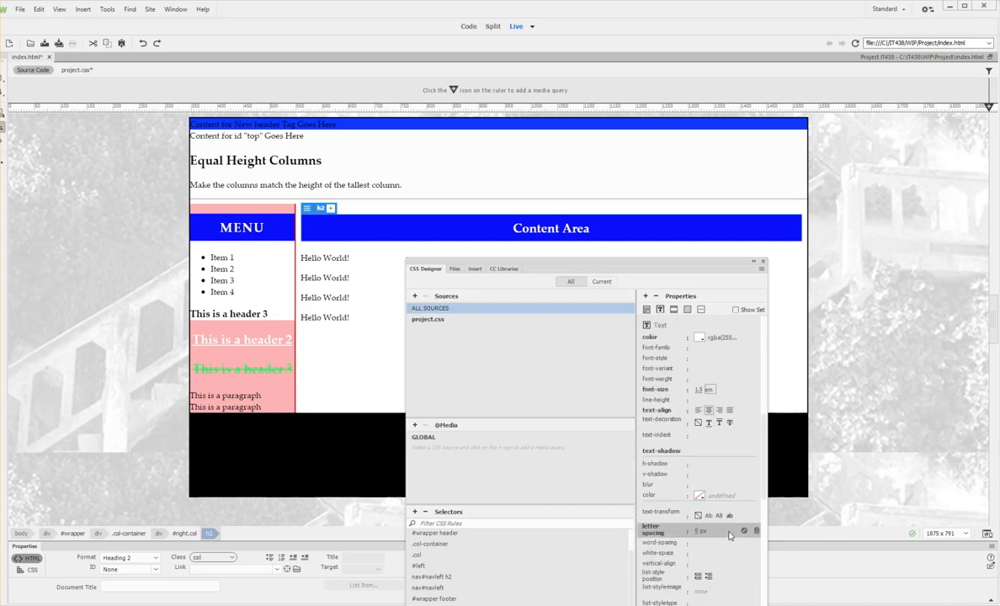
left_click(701, 531)
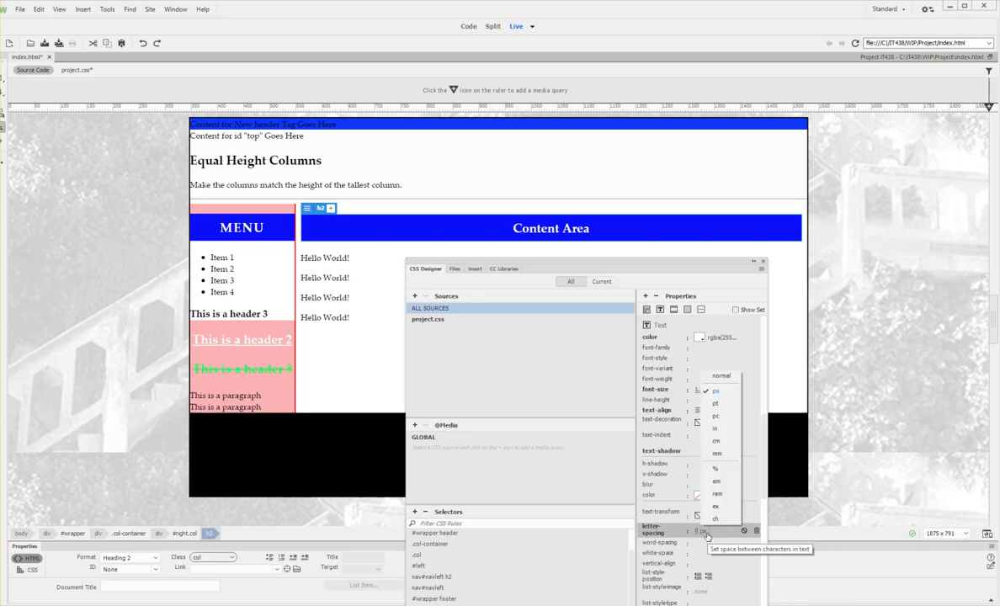
key("Left")
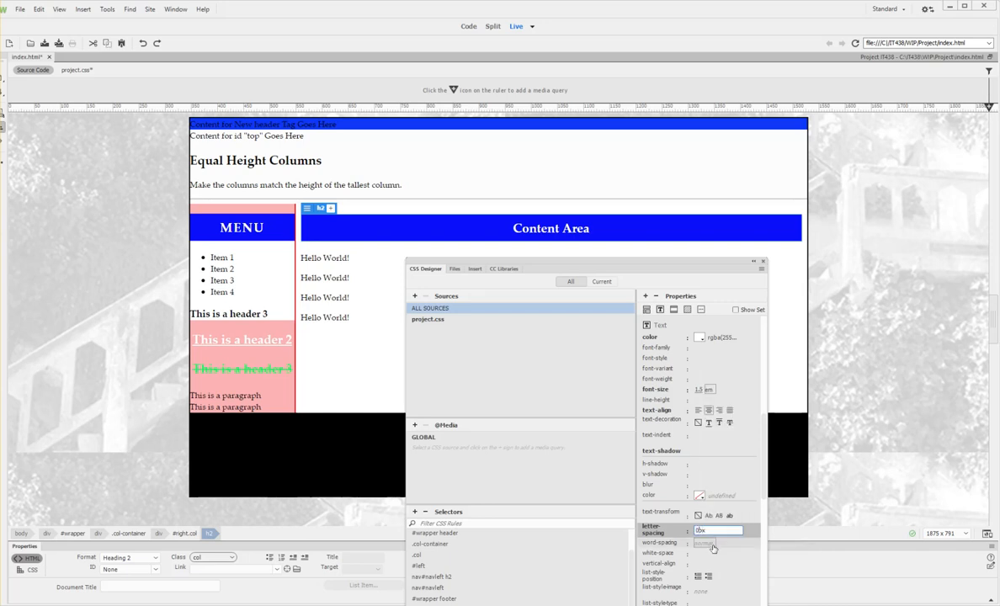
key("Delete")
type("3")
key("BackSpace")
type("1")
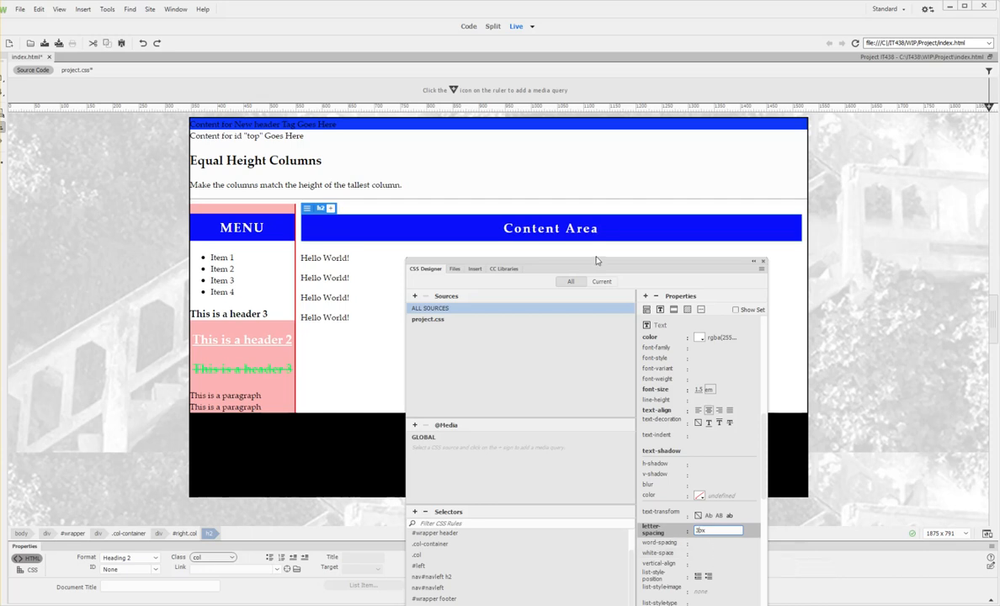
left_click_drag(596, 265, 628, 315)
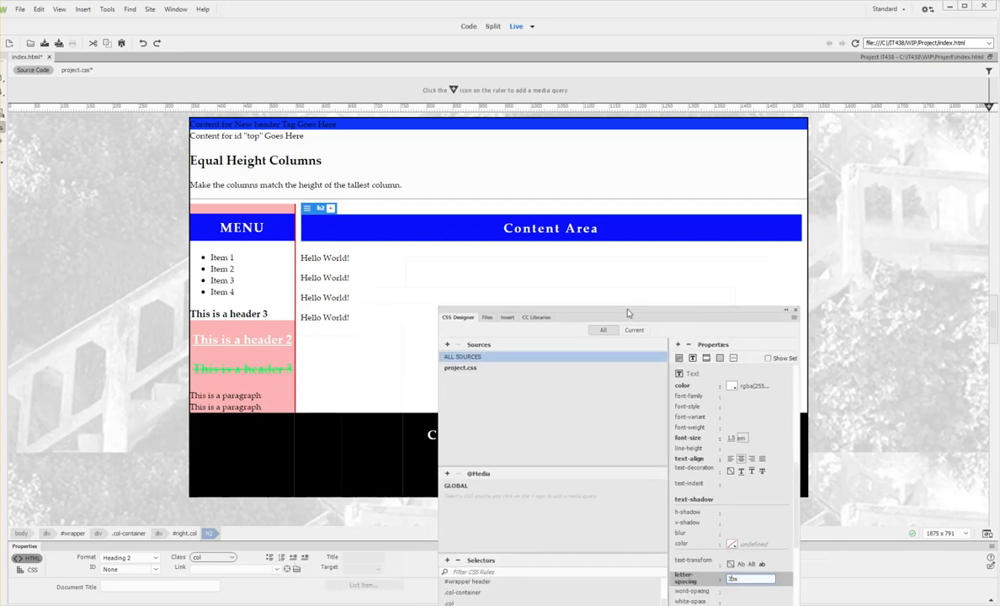
Insert a main element on a new line below the Content Area h2 in the code and show it in Live view.
left_click(469, 27)
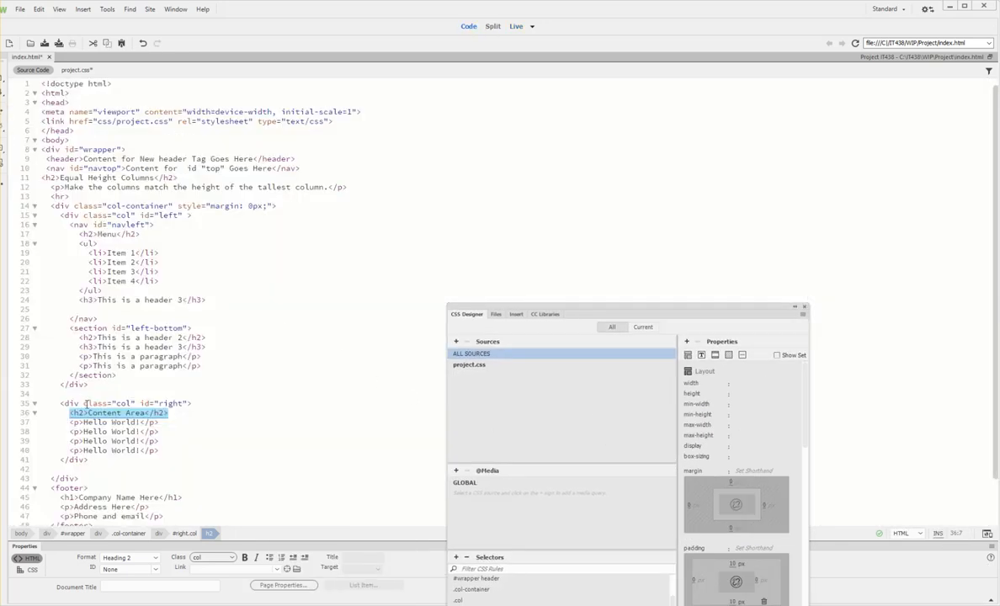
left_click(177, 413)
key("Return")
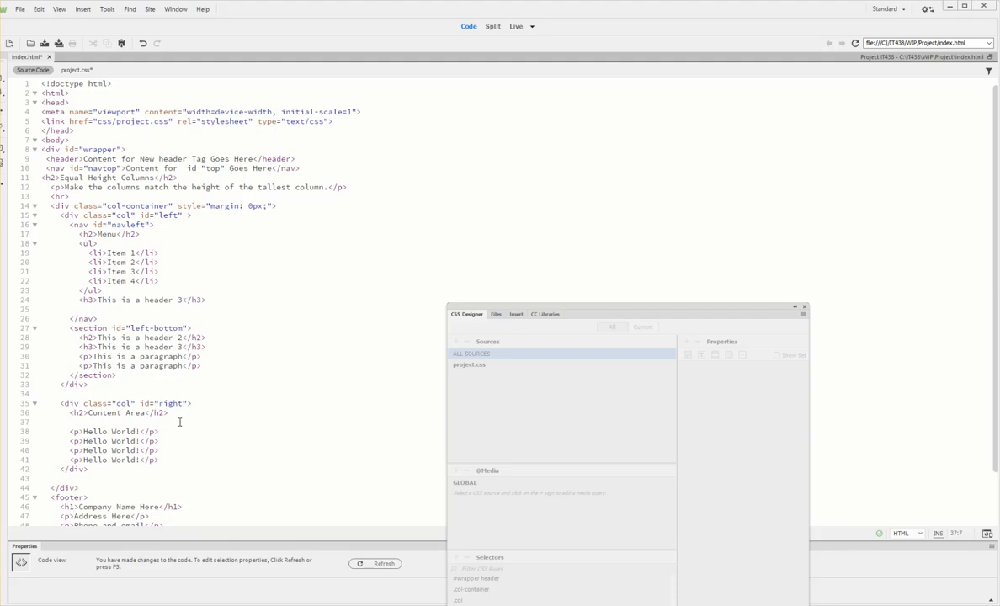
left_click(84, 10)
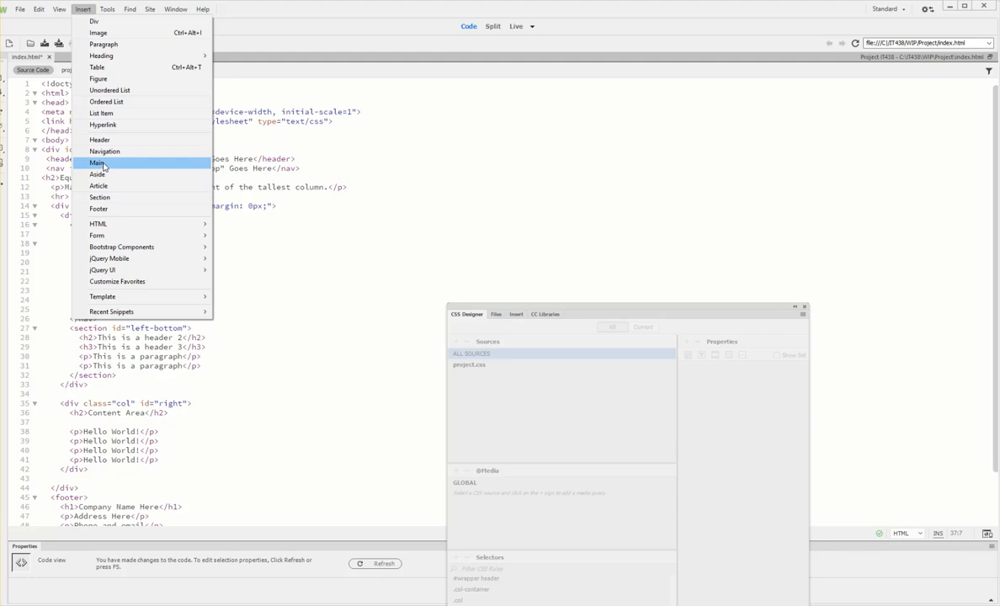
left_click(104, 164)
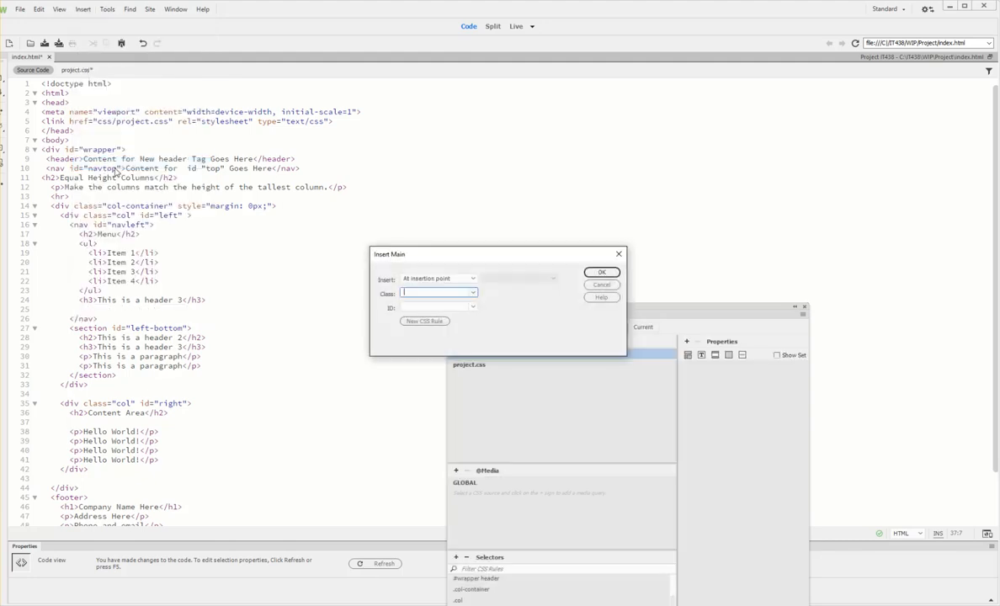
left_click(600, 271)
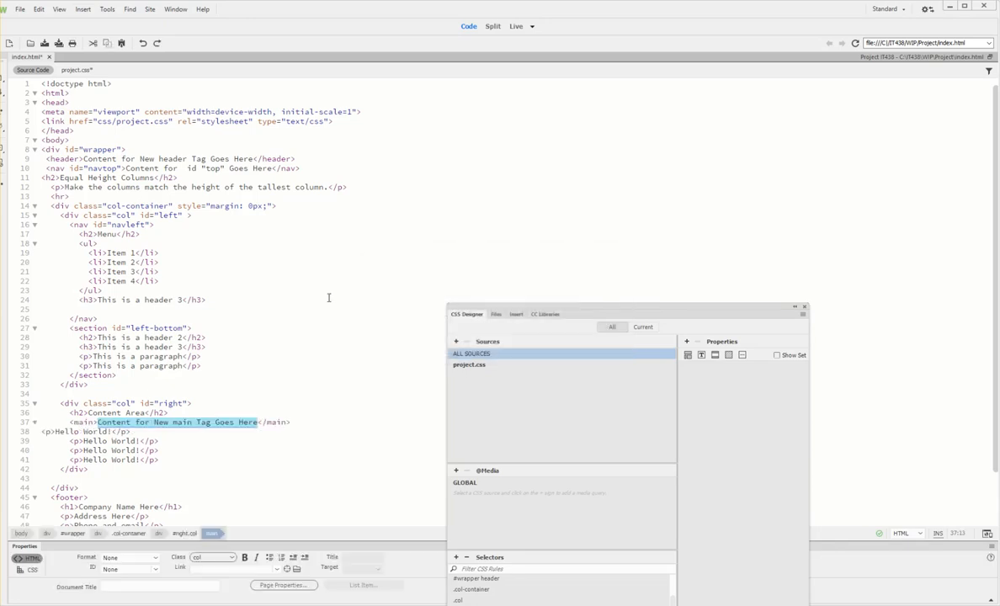
left_click(516, 26)
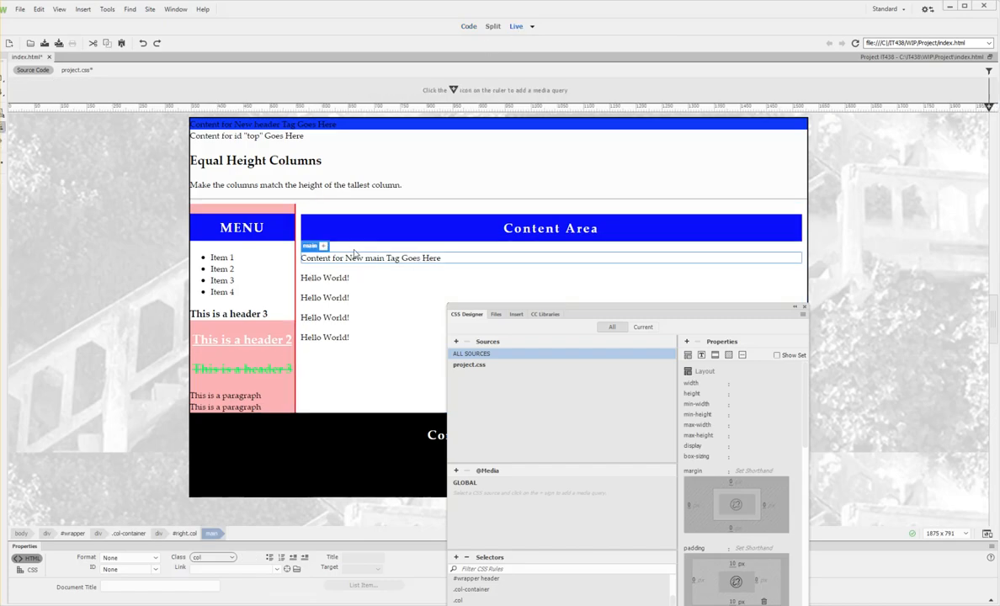
left_click_drag(604, 311, 878, 311)
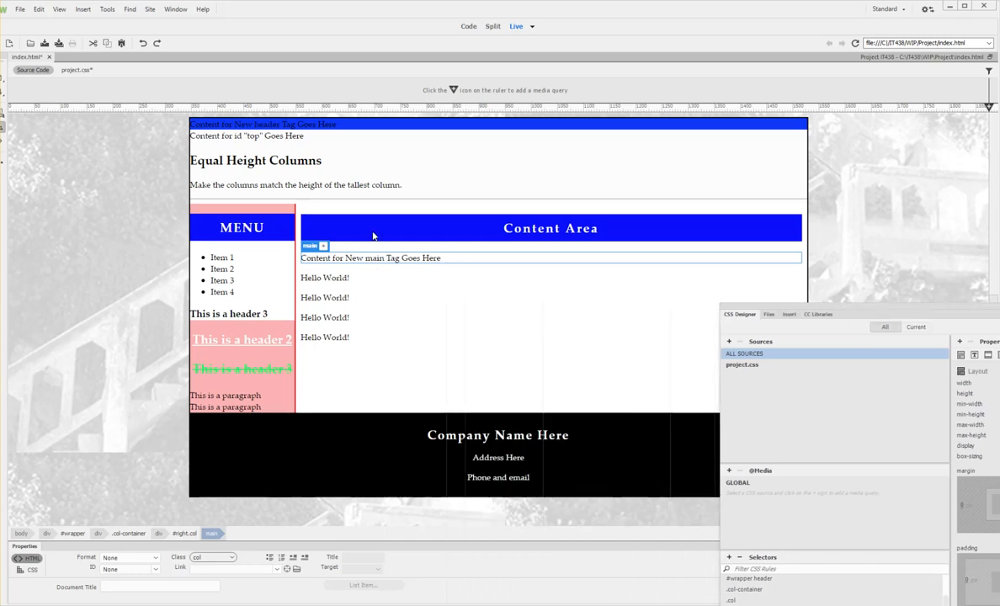
Copy the four Hello World! paragraphs below the main element in the code and delete them from there.
left_click(468, 26)
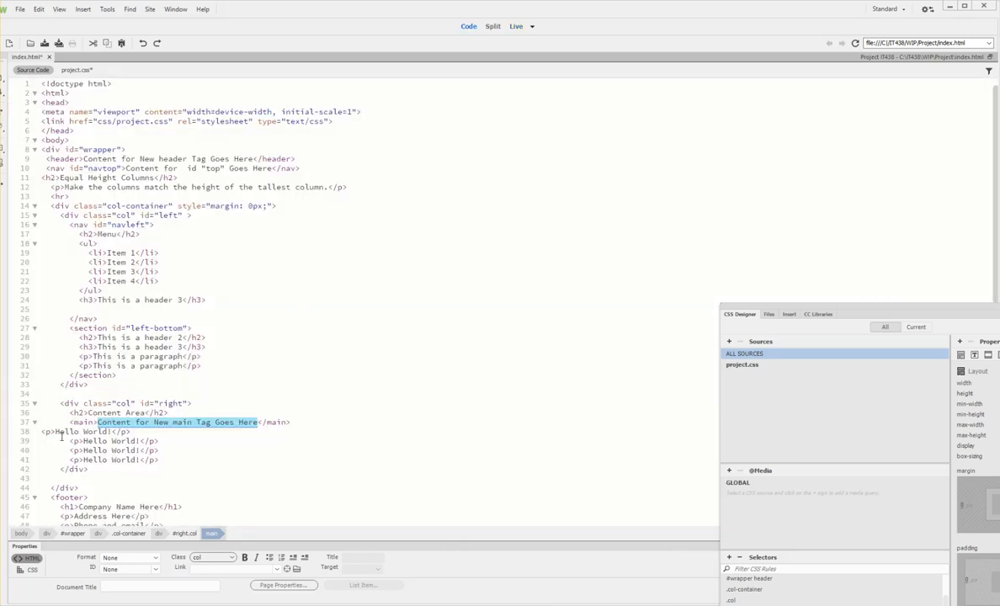
left_click_drag(44, 431, 171, 455)
key("ctrl+c")
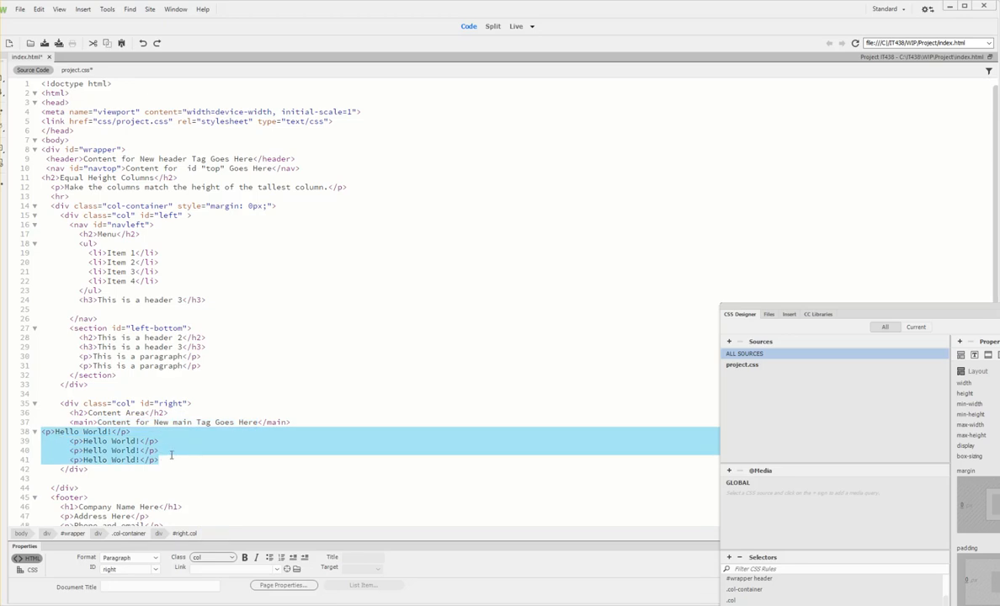
key("Delete")
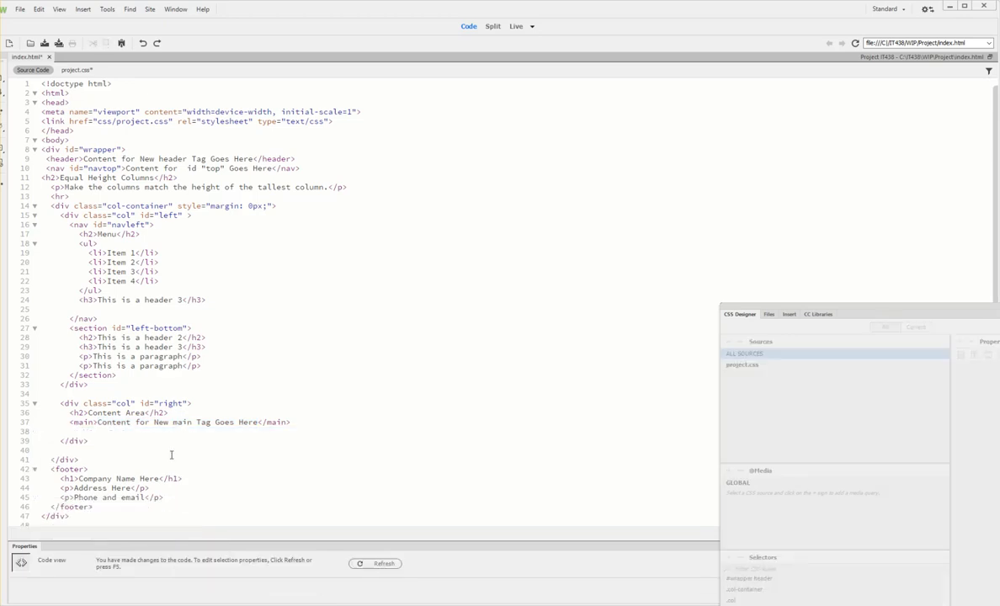
Replace the placeholder text inside the main element with the copied Hello World! paragraphs.
left_click(101, 422)
key("shift+Right")
key("shift+Right")
key("shift+Right")
key("shift+Right")
key("shift+Right")
key("shift+Right")
key("shift+Right")
key("shift+Right")
key("shift+Right")
key("shift+Right")
key("shift+Right")
key("shift+Right")
key("shift+Right")
key("shift+Right")
key("shift+Right")
key("shift+Right")
key("shift+Right")
key("shift+Right")
key("shift+Right")
key("shift+Right")
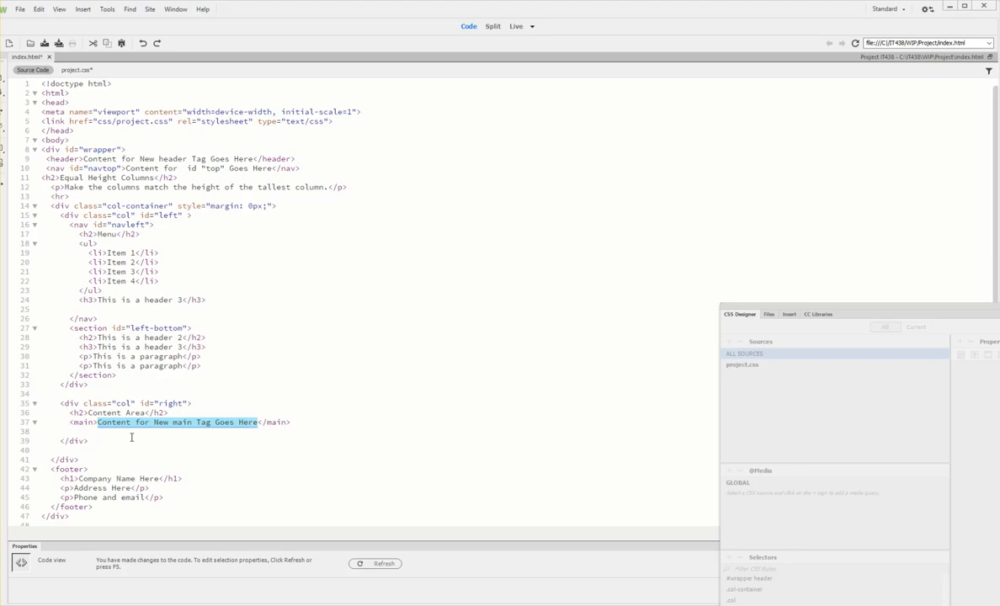
key("ctrl+v")
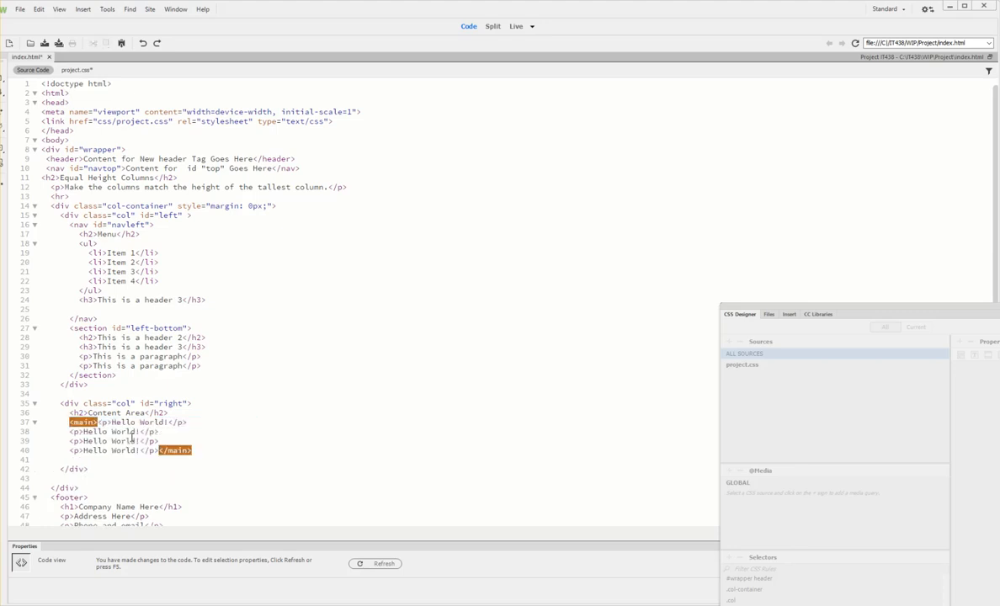
Format the first Hello World! paragraph in Live view as Heading 2 and bring the CSS Designer fully into view.
left_click(516, 27)
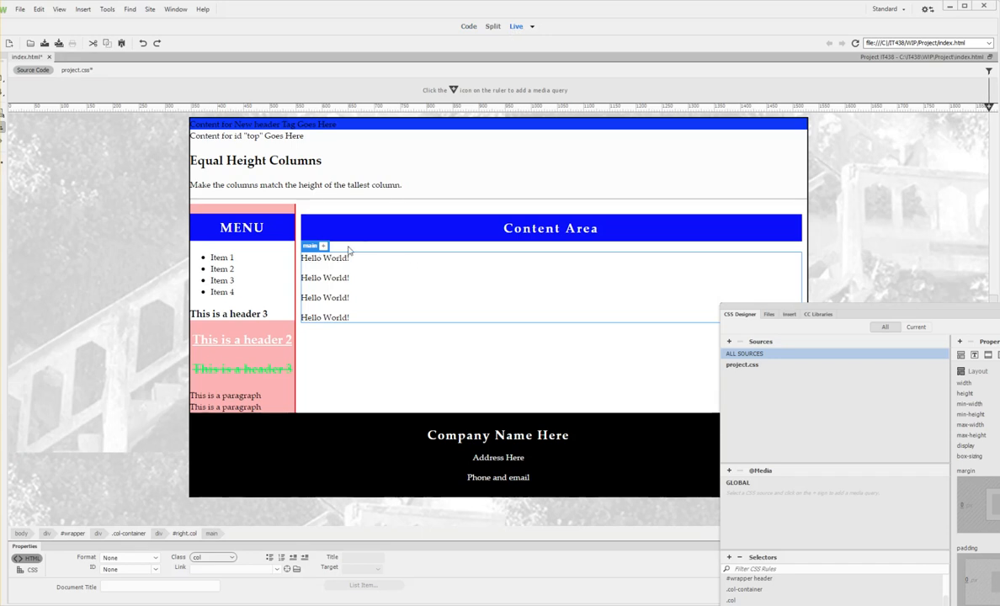
left_click(518, 223)
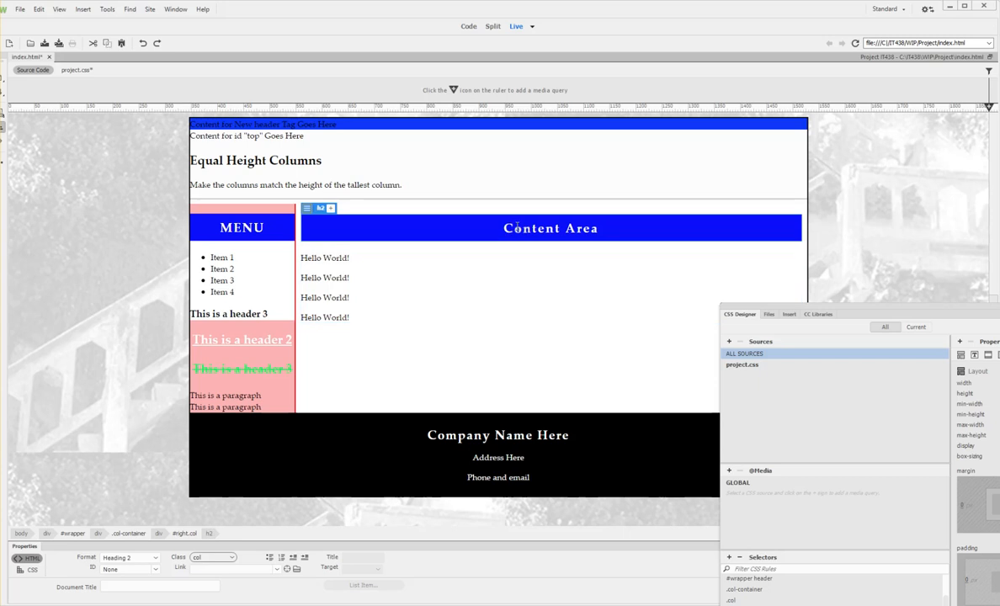
left_click(329, 258)
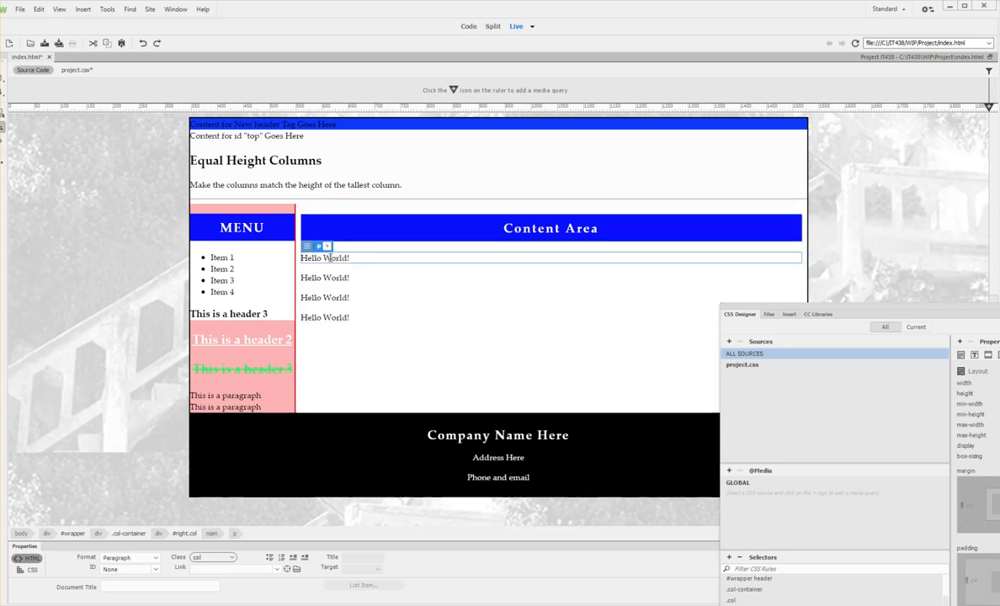
left_click(131, 558)
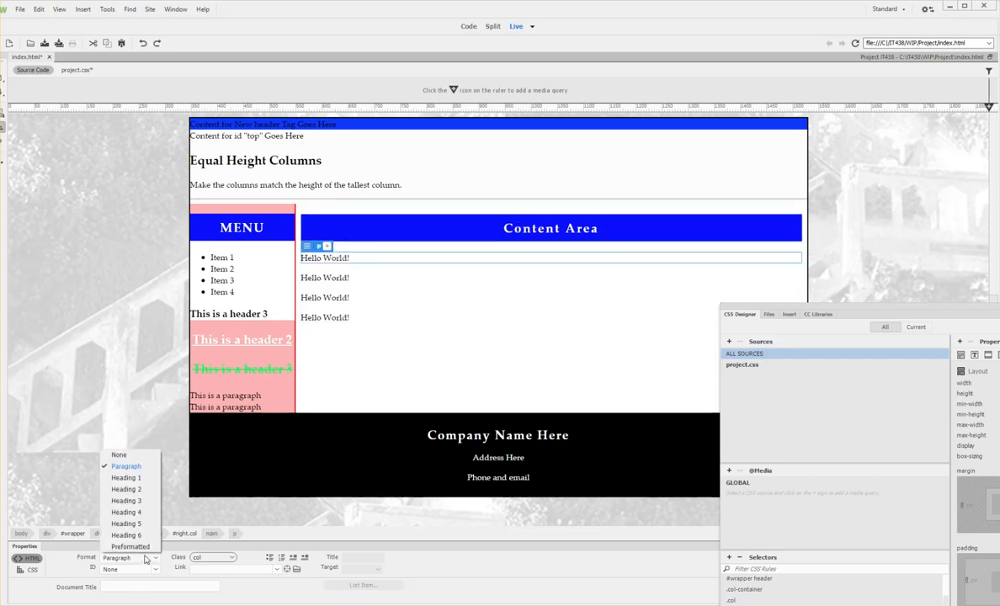
left_click(125, 489)
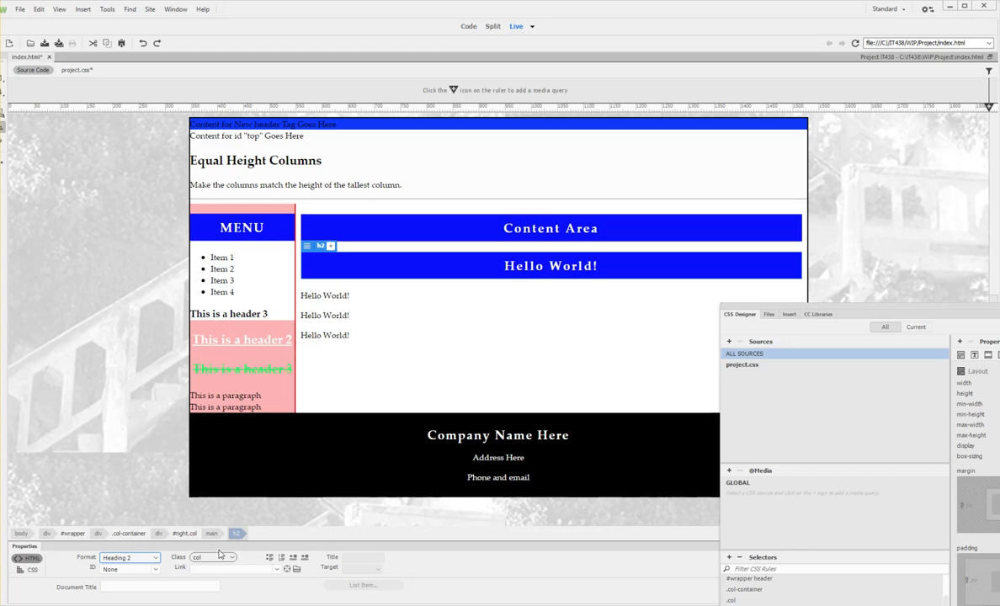
left_click_drag(821, 315, 723, 150)
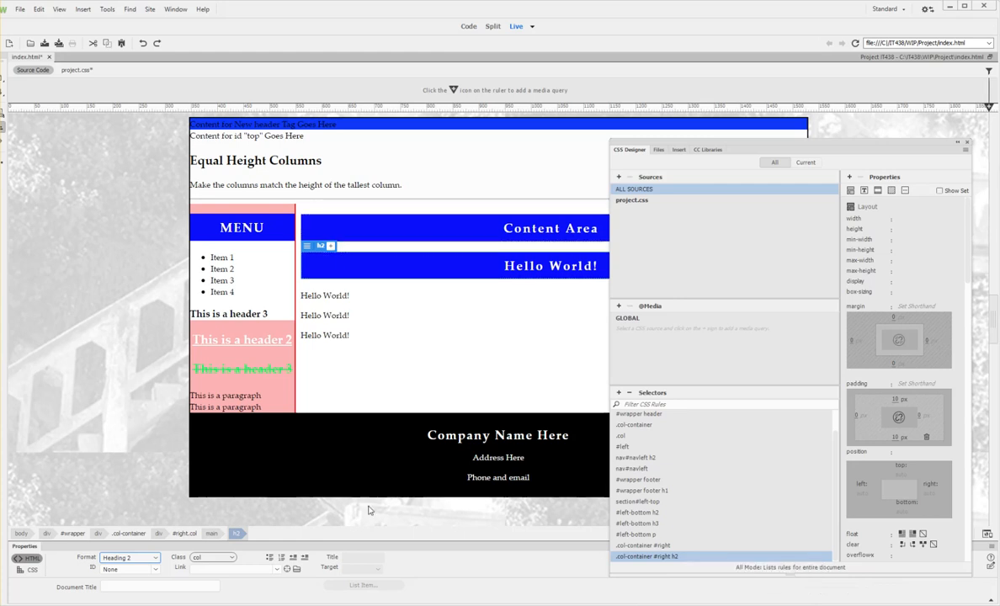
Add a #right main h2 rule with text color rgba(36,245,197,1.00), centered alignment and underline decoration.
left_click(620, 394)
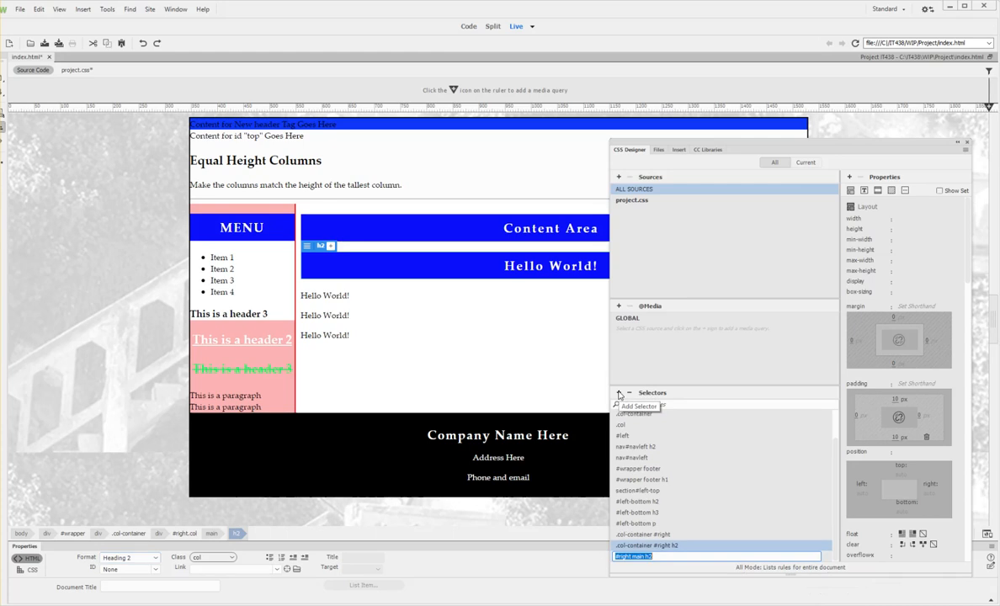
key("Return")
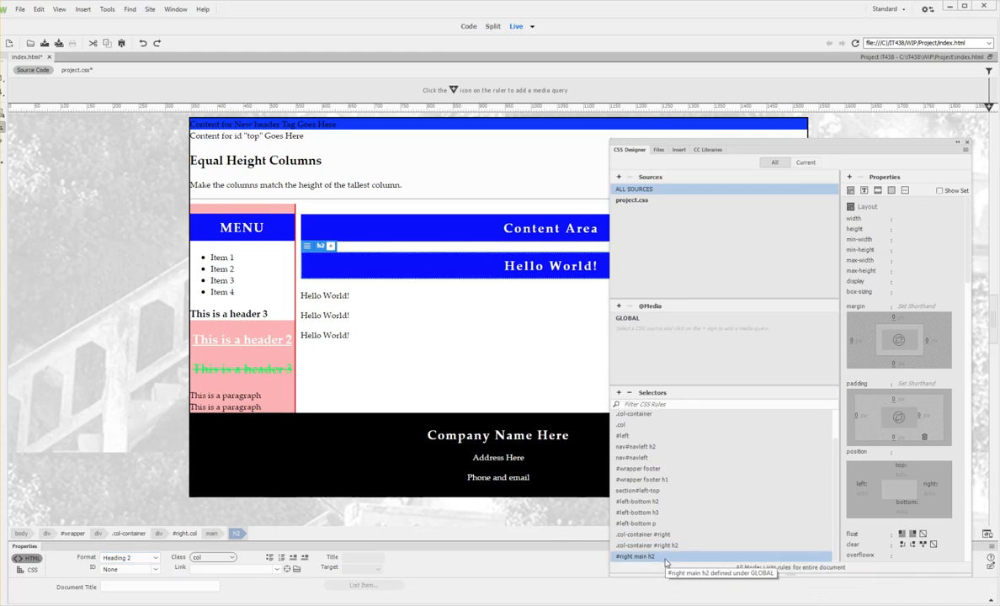
left_click(863, 191)
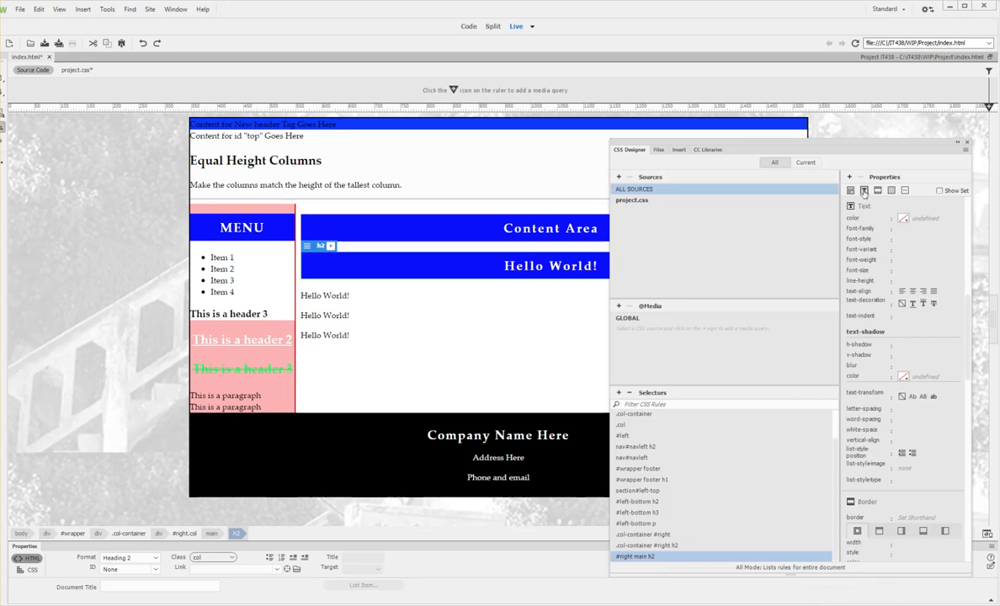
left_click(903, 218)
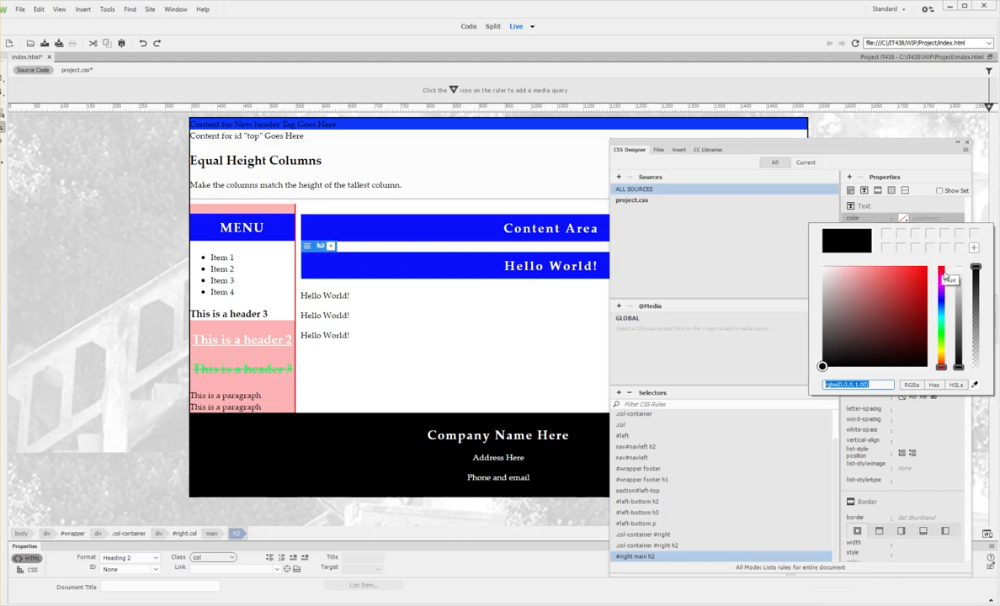
left_click(942, 324)
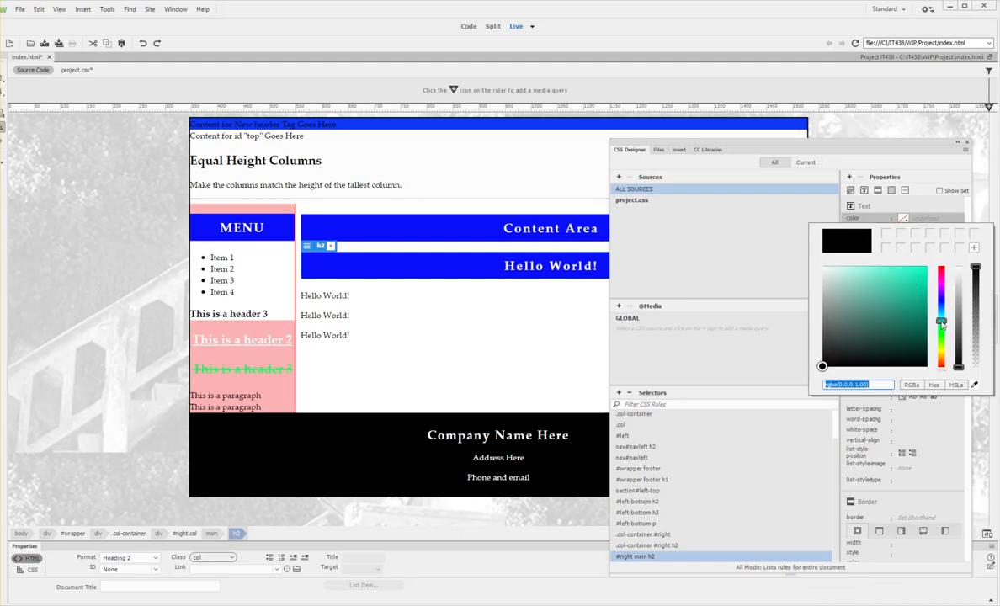
left_click(911, 270)
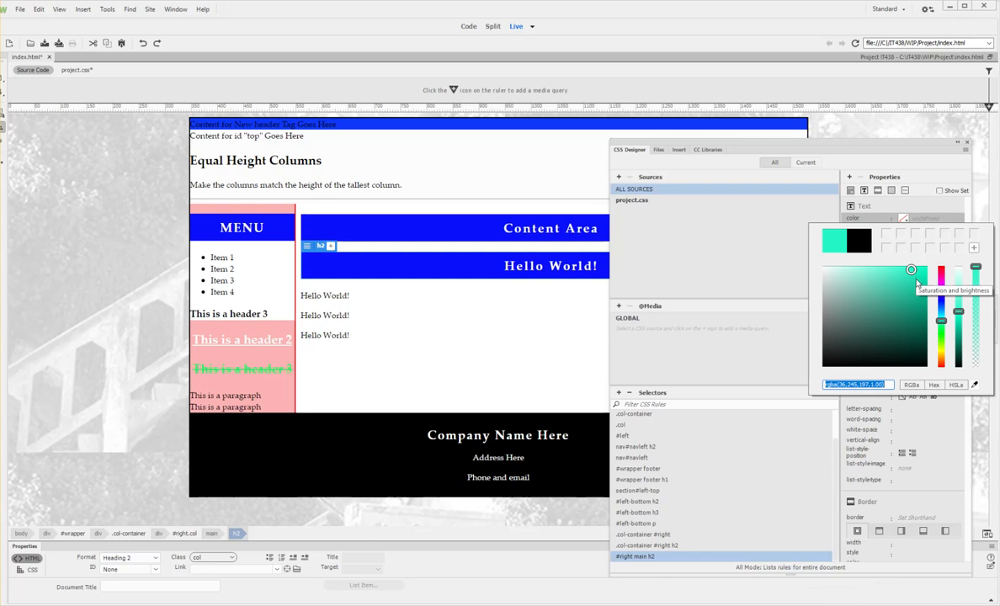
key("Return")
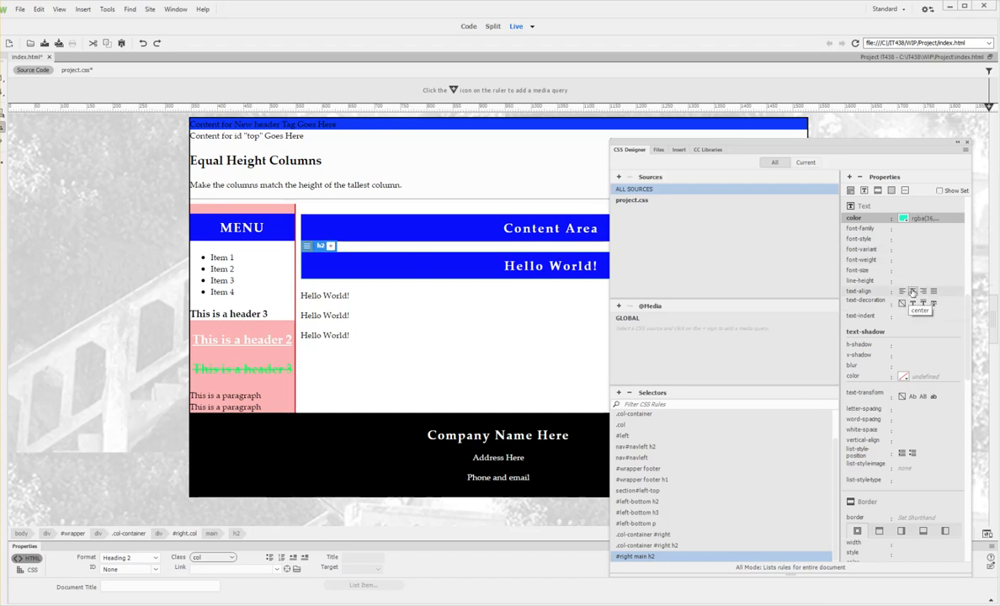
left_click(913, 292)
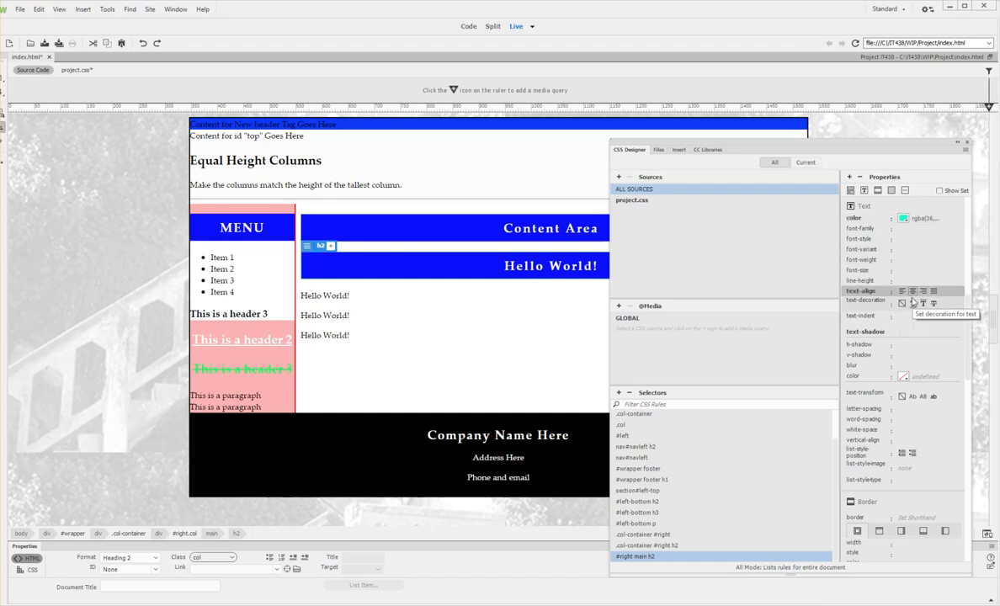
left_click(913, 304)
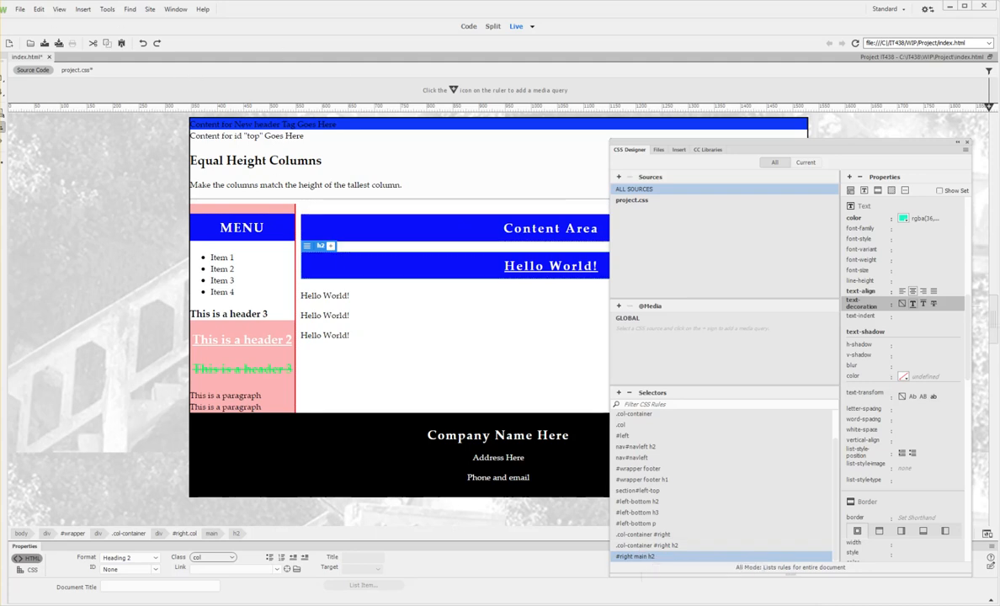
In project.css, copy .col-container from the #right h2 rule to the front of the #right main h2 selector and check it in Live view.
left_click(76, 69)
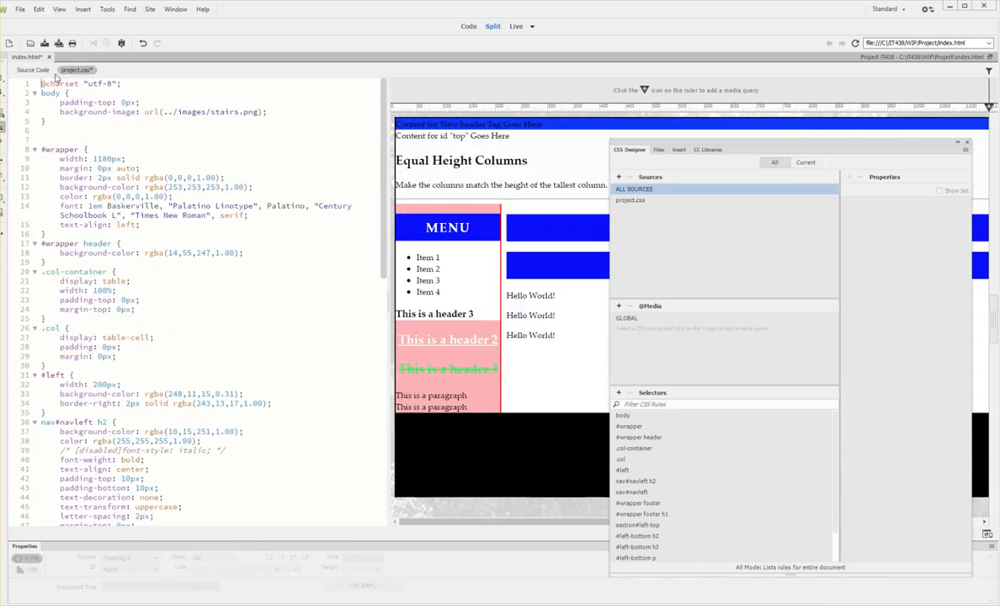
scroll(156, 470, "down", 15)
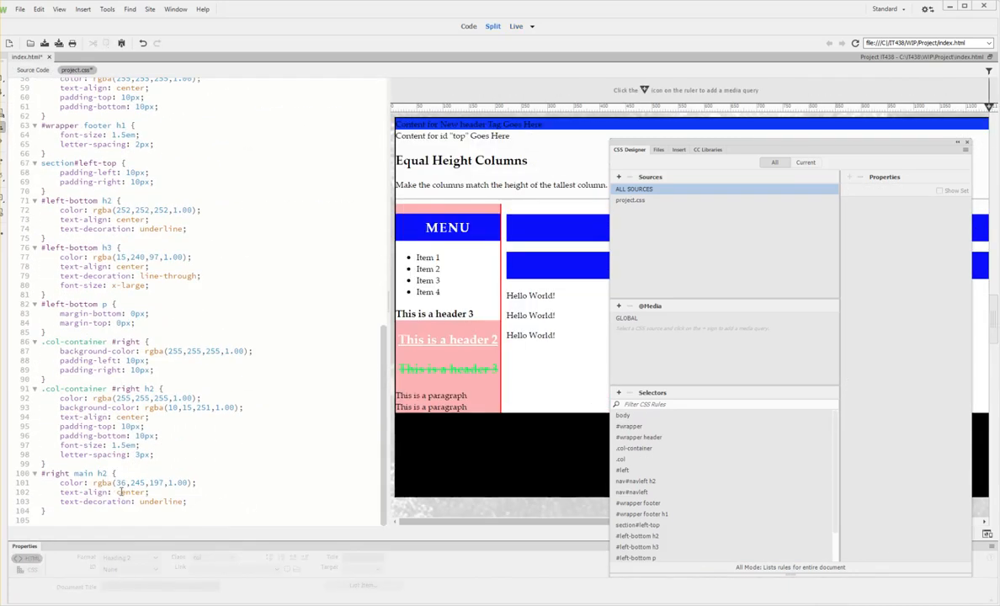
mouse_move(120, 483)
left_click_drag(42, 389, 111, 388)
key("ctrl+c")
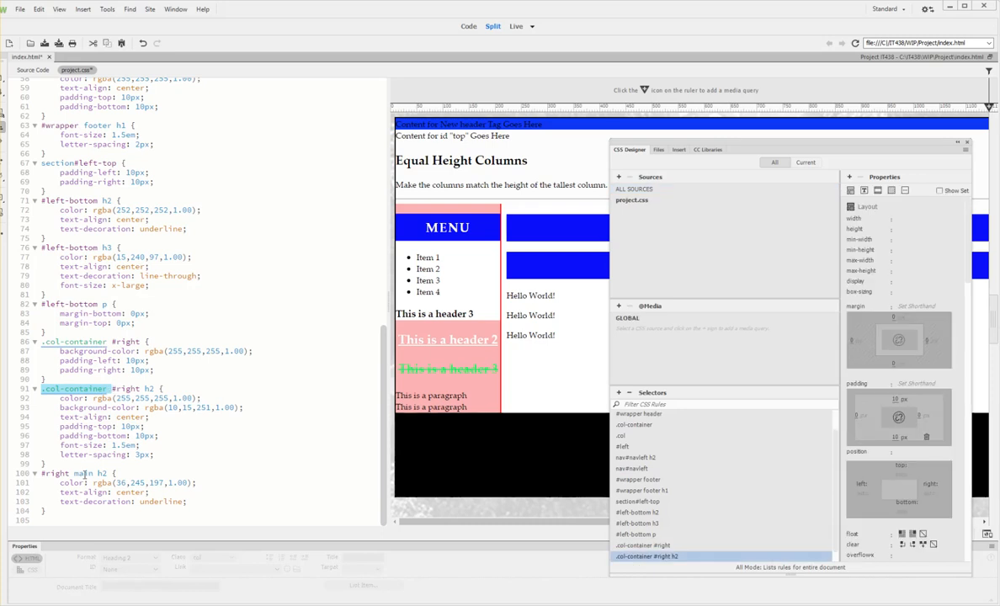
left_click(42, 474)
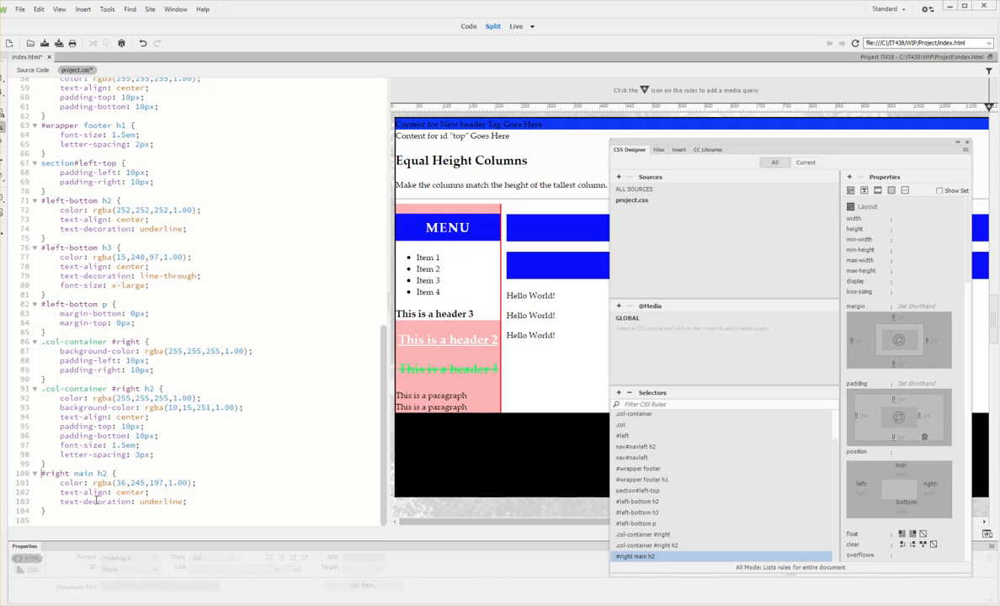
key("ctrl+v")
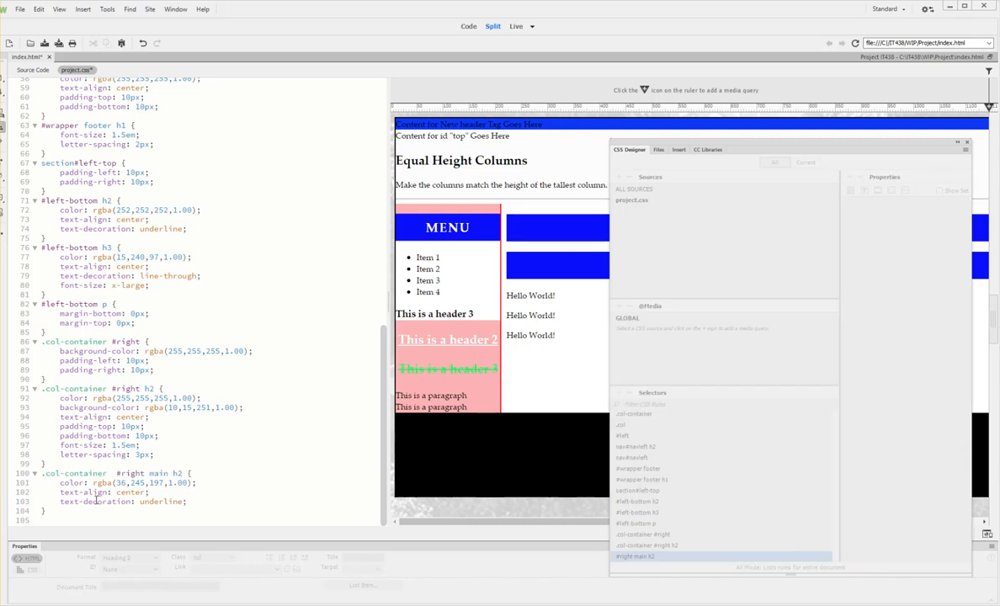
left_click(517, 28)
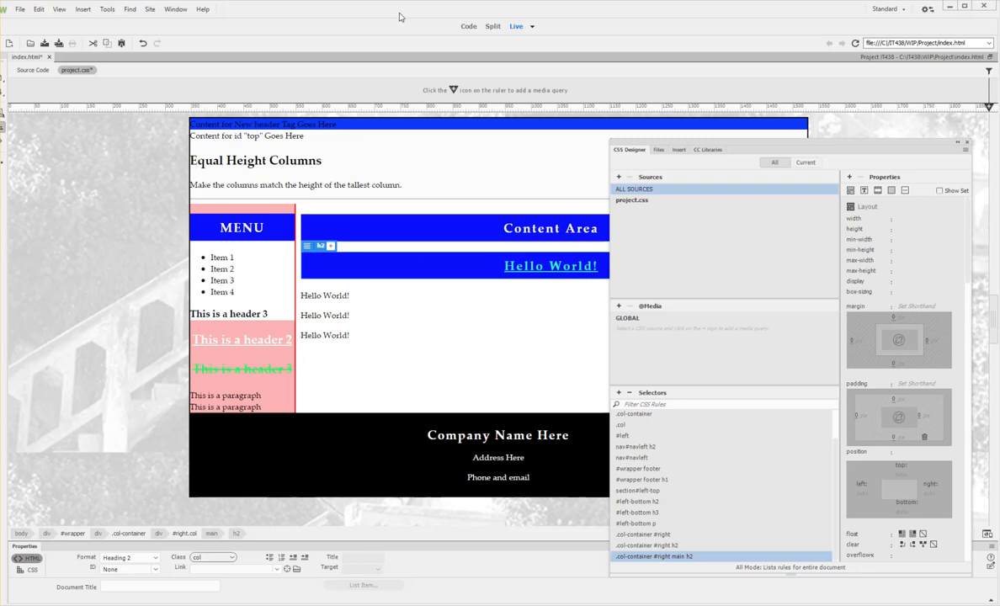
left_click(468, 28)
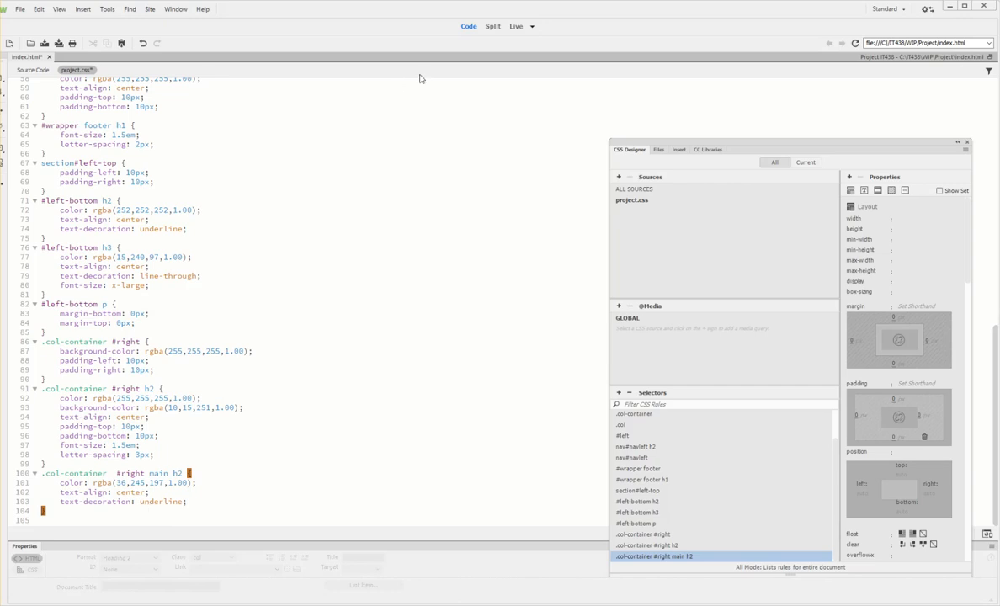
left_click(515, 26)
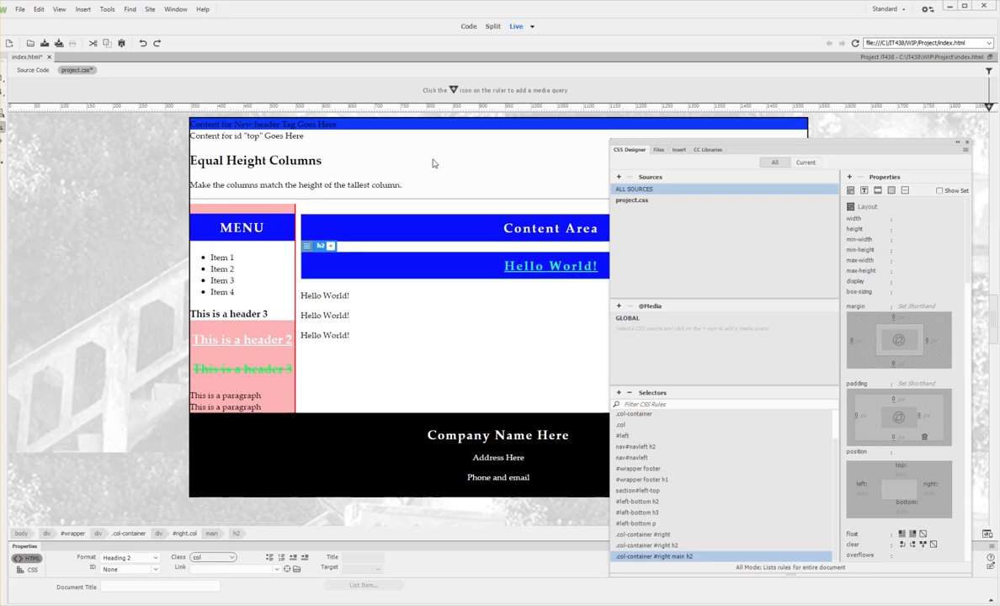
Add a #right main p rule based on the first Hello World! paragraph and set its font weight to bold.
left_click(331, 298)
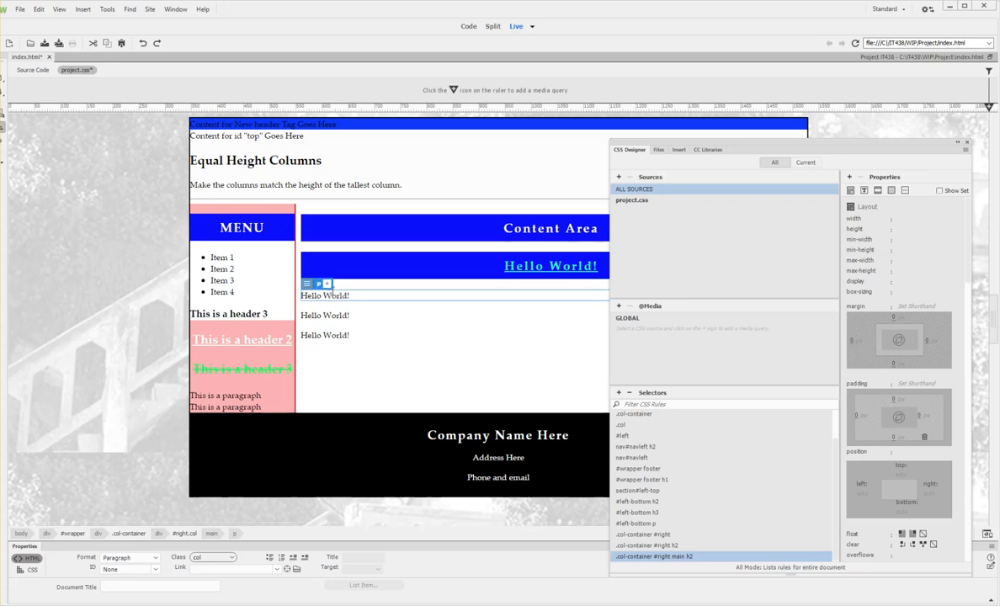
left_click(237, 535)
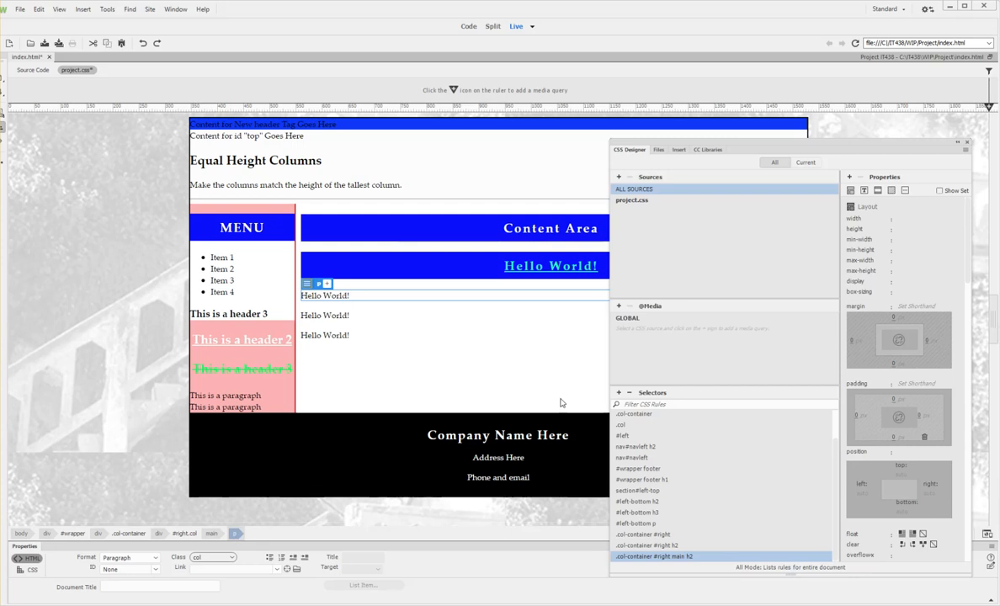
left_click(619, 393)
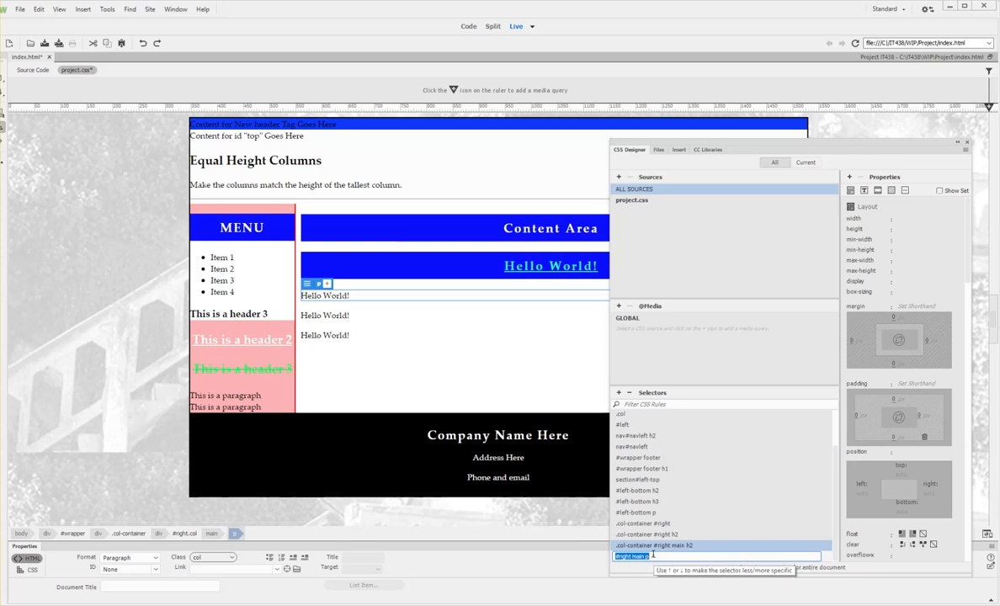
key("Return")
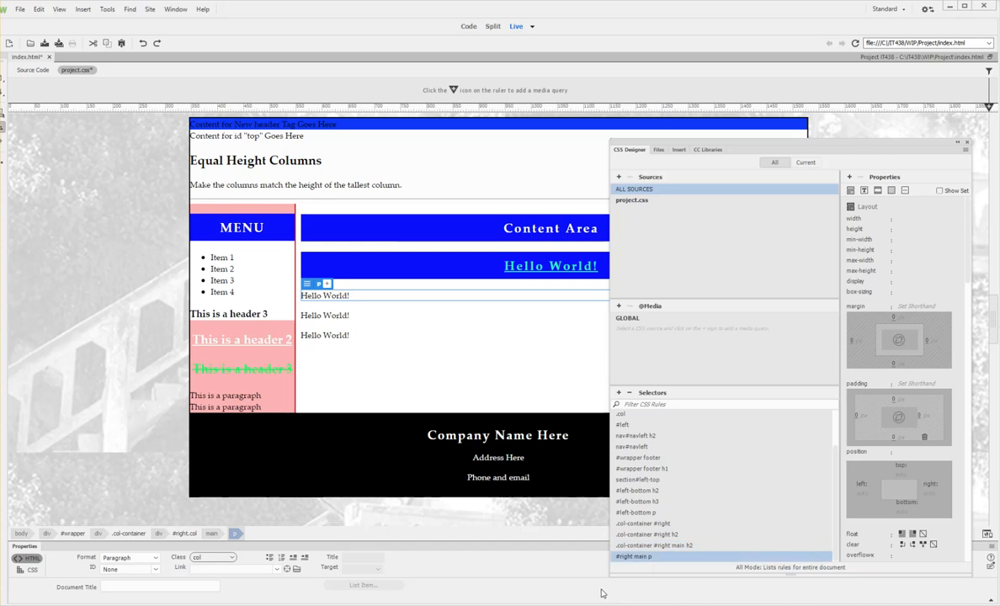
left_click(864, 190)
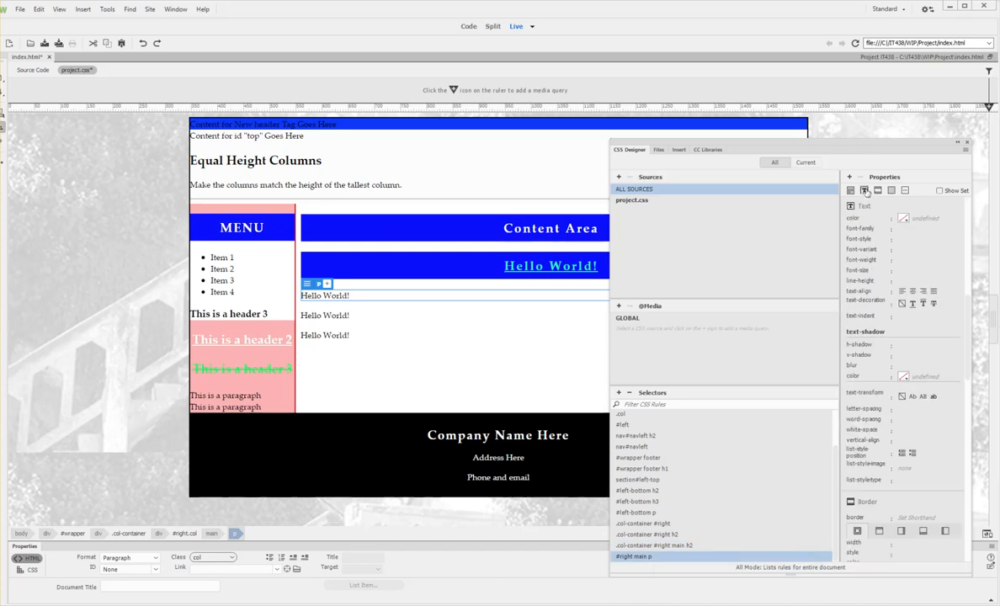
left_click(907, 263)
left_click(919, 285)
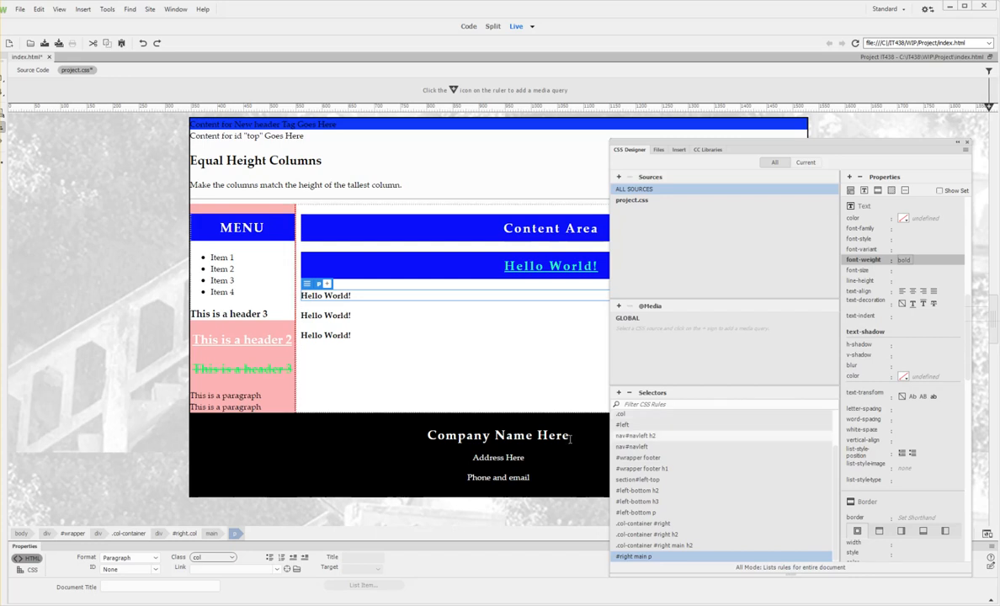
Insert a section element on the empty line below the closing main tag in the page's source code.
left_click(397, 345)
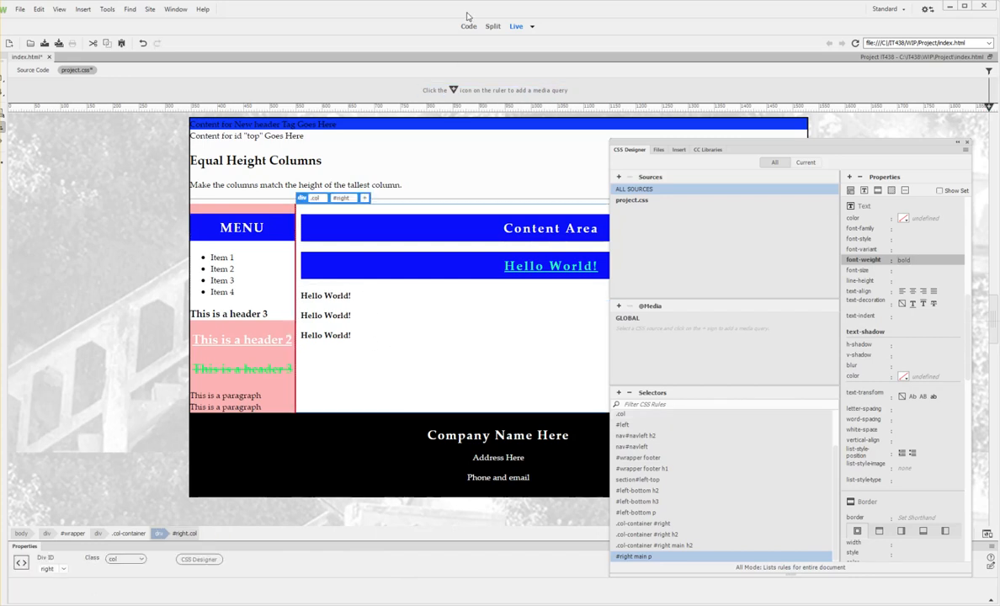
left_click(493, 26)
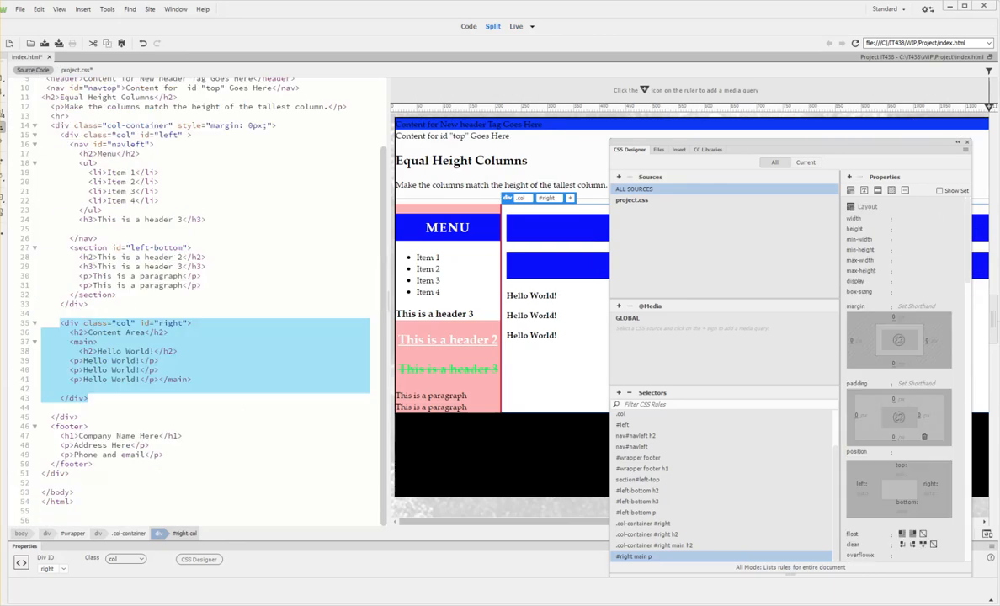
left_click(469, 26)
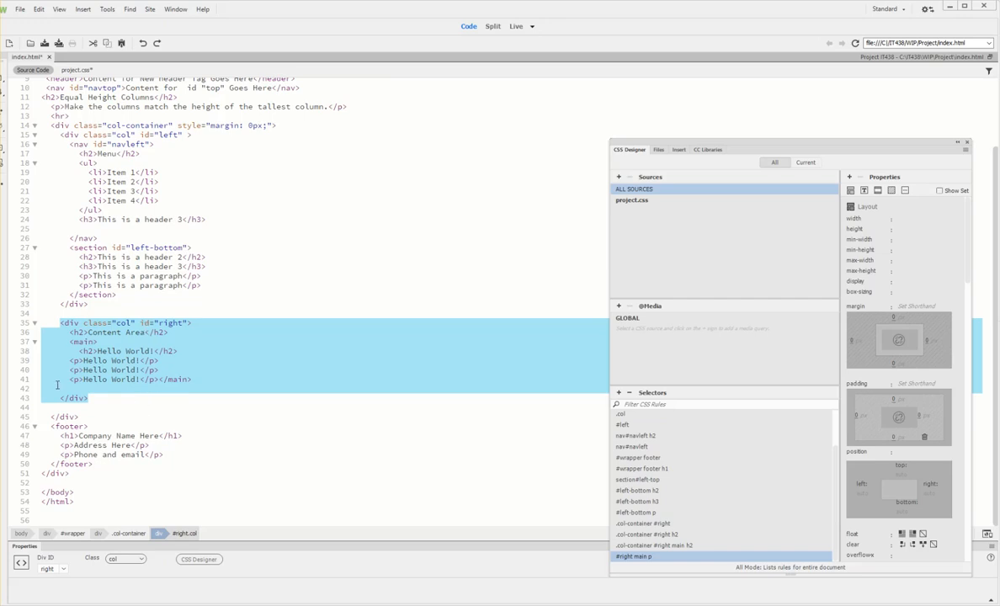
left_click(194, 380)
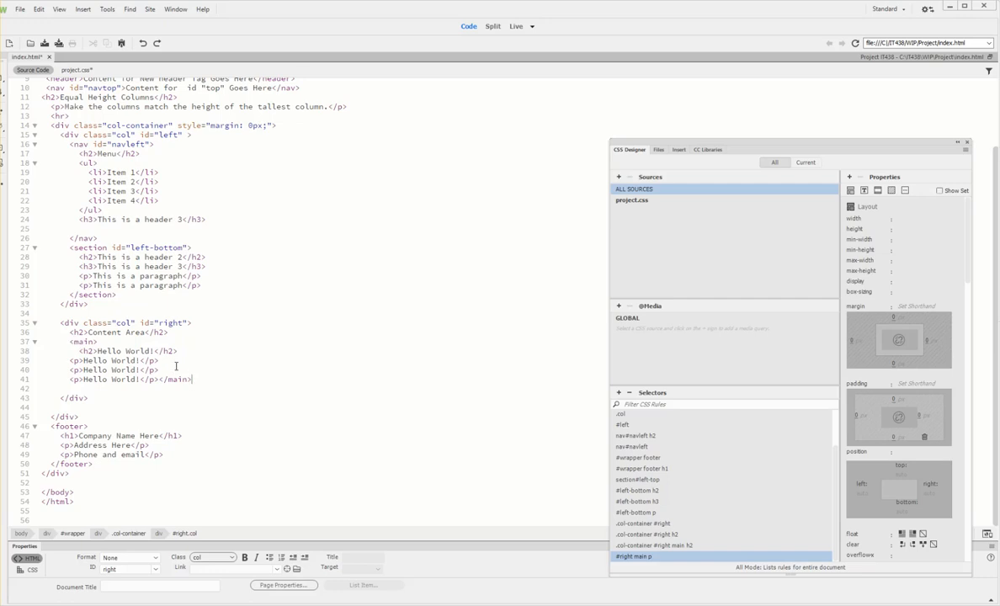
left_click(78, 392)
left_click(83, 10)
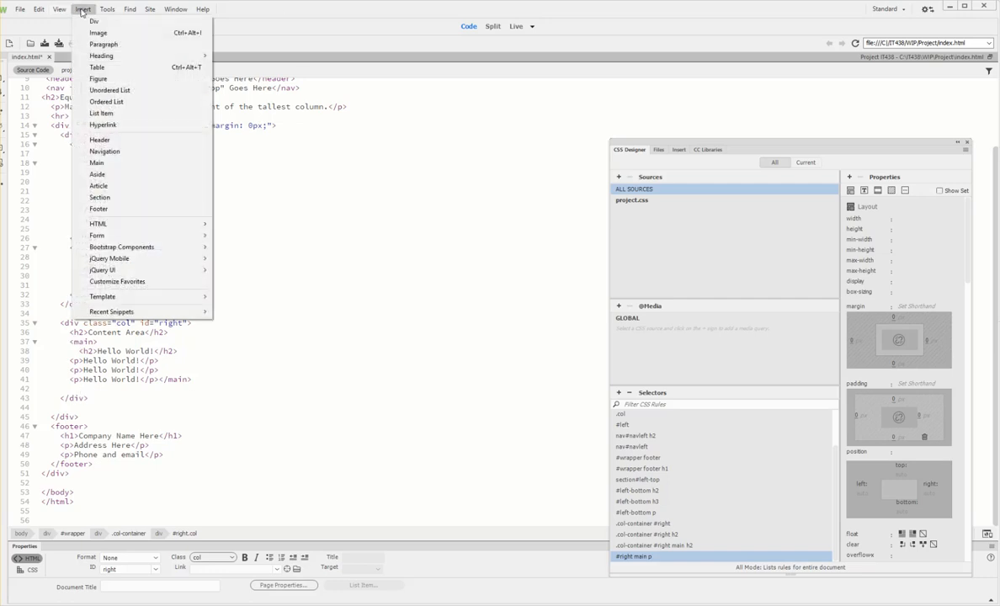
left_click(95, 199)
left_click(598, 272)
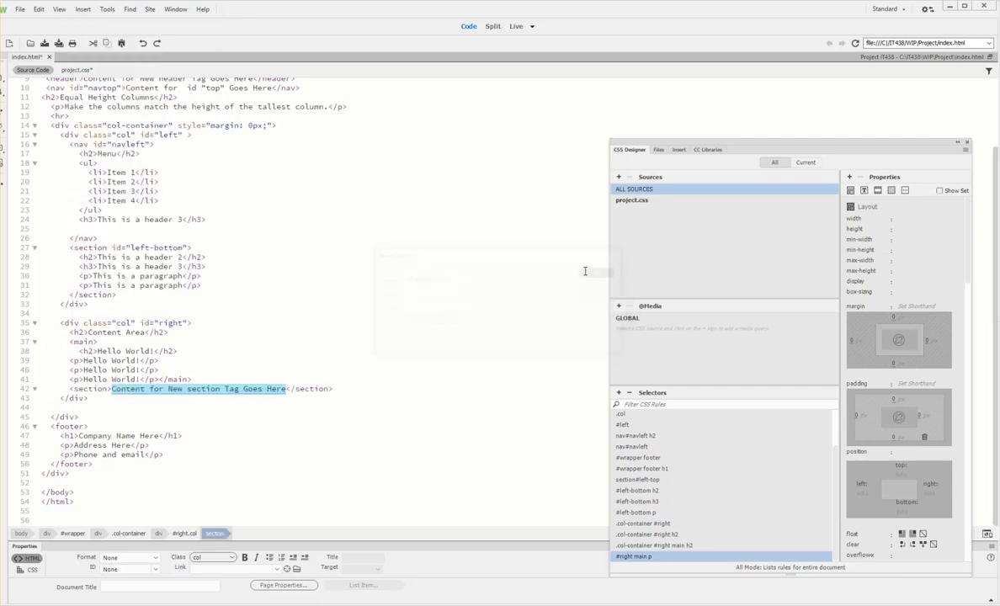
Check the new section in Live view and in the code, and move the CSS Designer to uncover more of the content column.
left_click(515, 26)
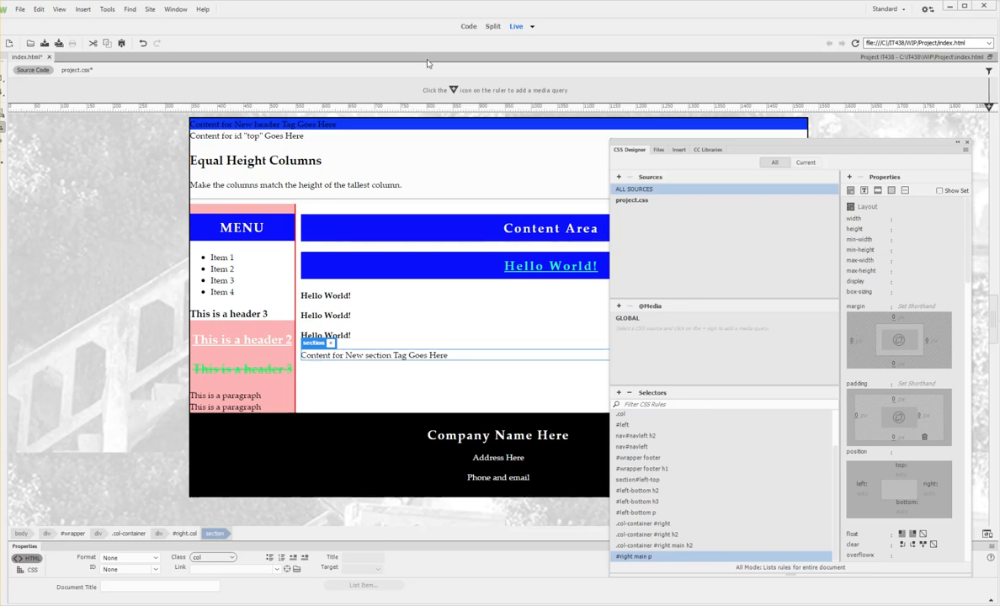
left_click(469, 26)
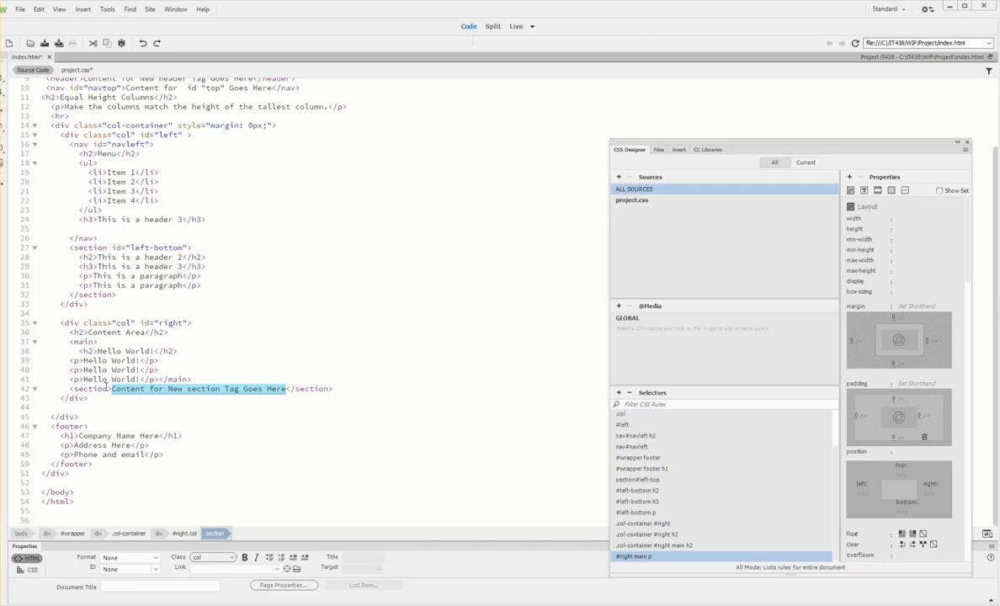
left_click(516, 27)
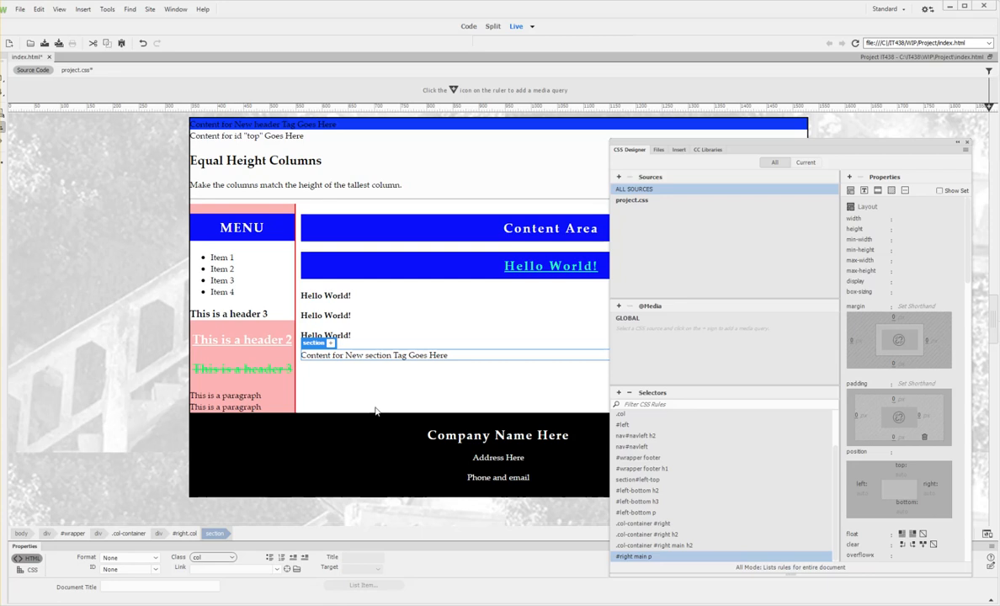
left_click_drag(729, 138, 783, 203)
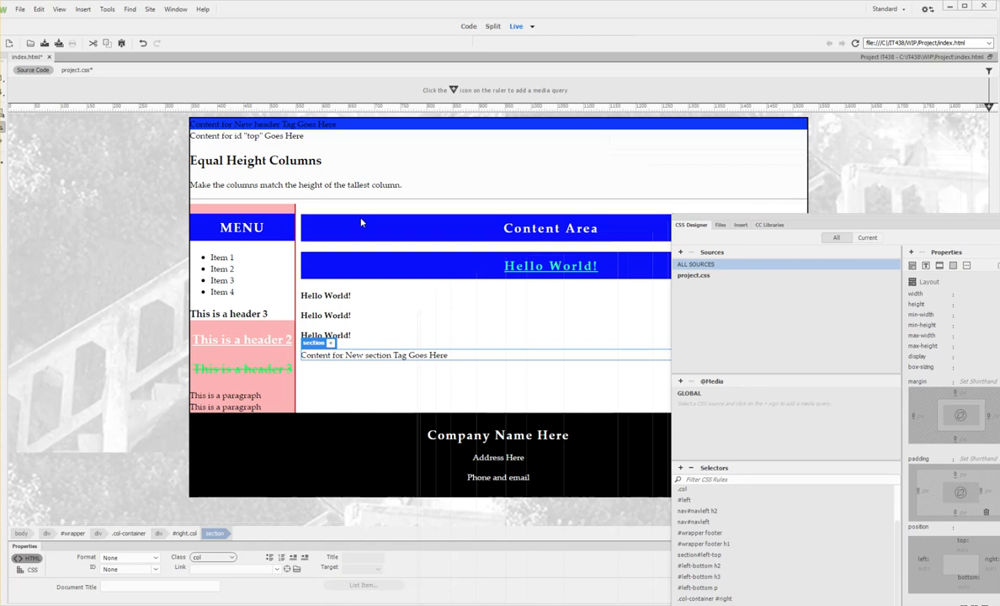